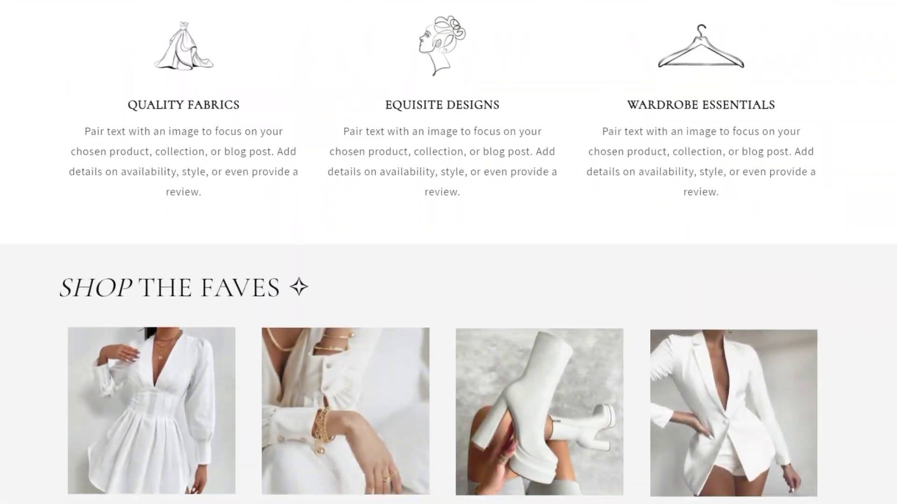
scroll(448, 252, "down", 20)
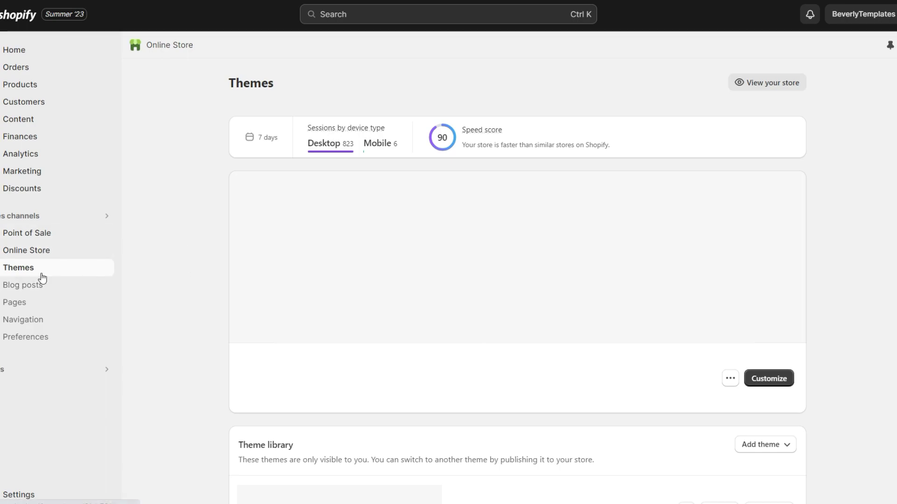
- Add the free Dawn theme from Popular free themes and open it for customizing
scroll(173, 312, "down", 10)
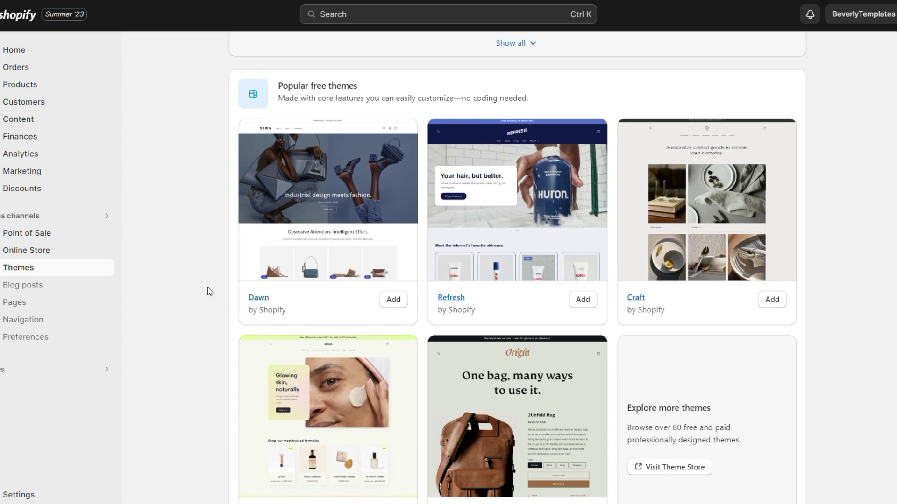
left_click(388, 303)
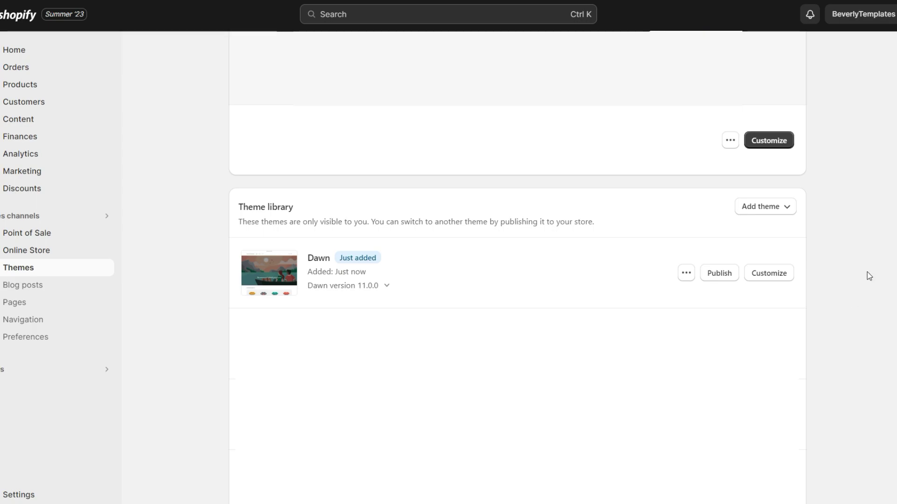
left_click(765, 275)
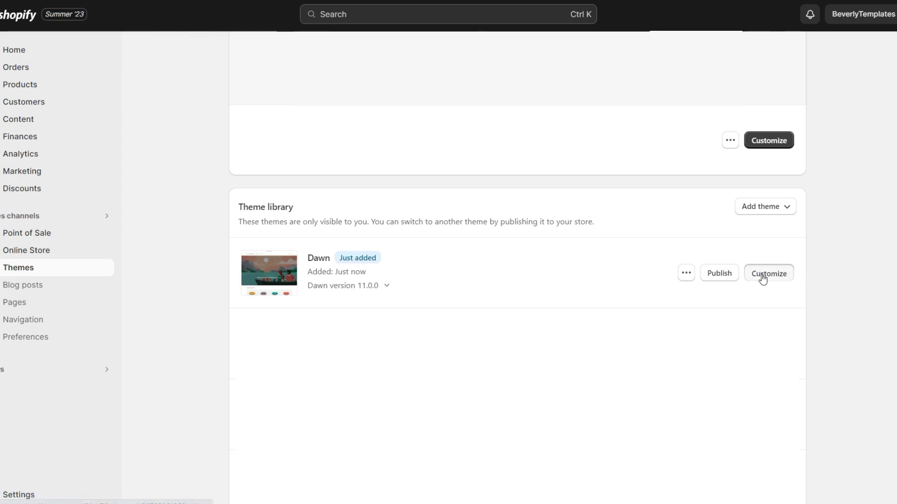
left_click_drag(893, 83, 879, 270)
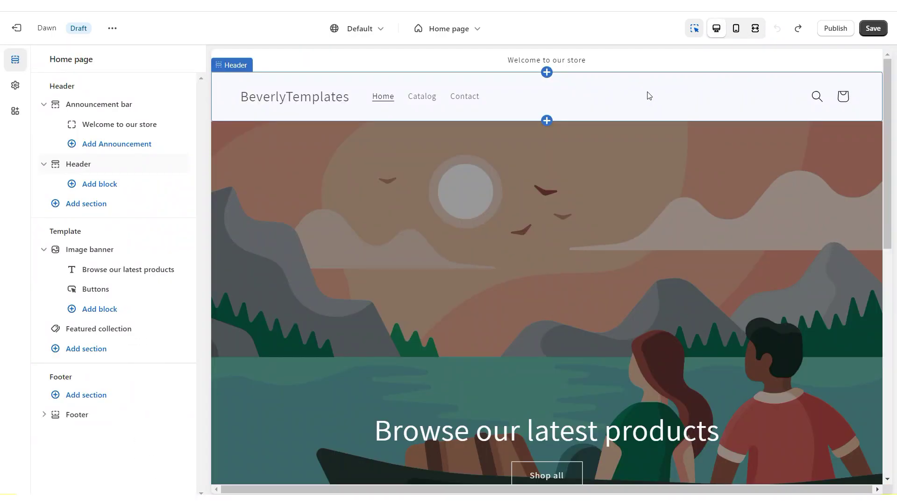
- Set the header's desktop logo position to Top center
left_click(648, 96)
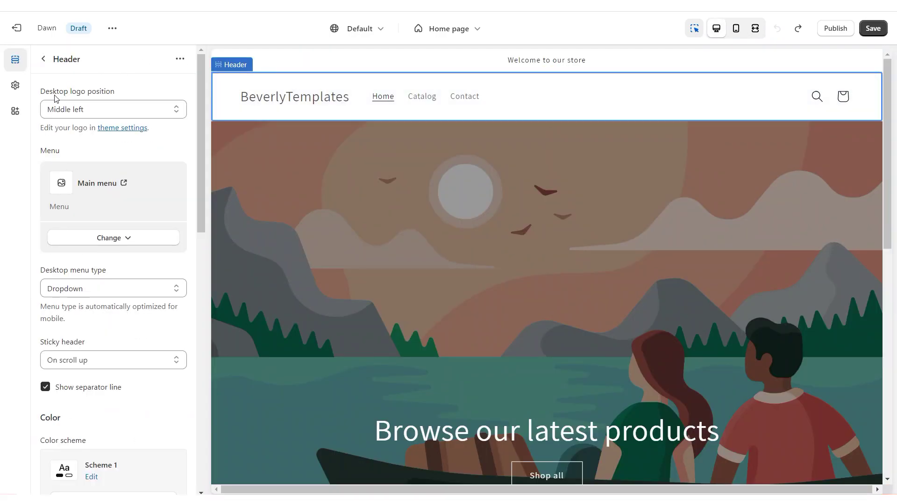
left_click(73, 109)
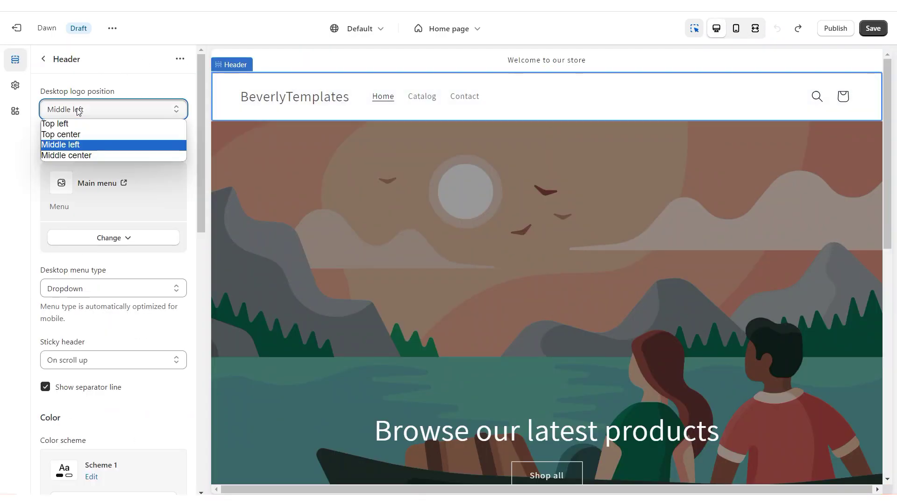
left_click(73, 137)
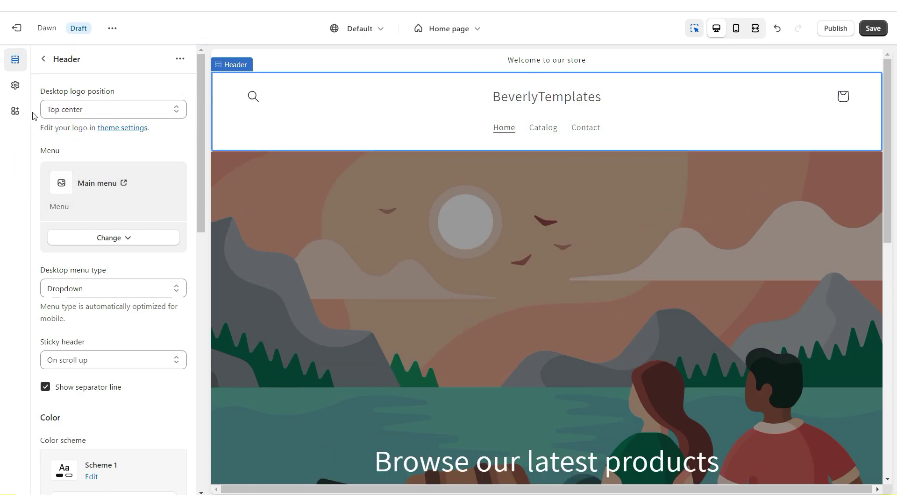
- Make the ARCELLE PNG the store logo and widen it from 90px to 180px
left_click(15, 85)
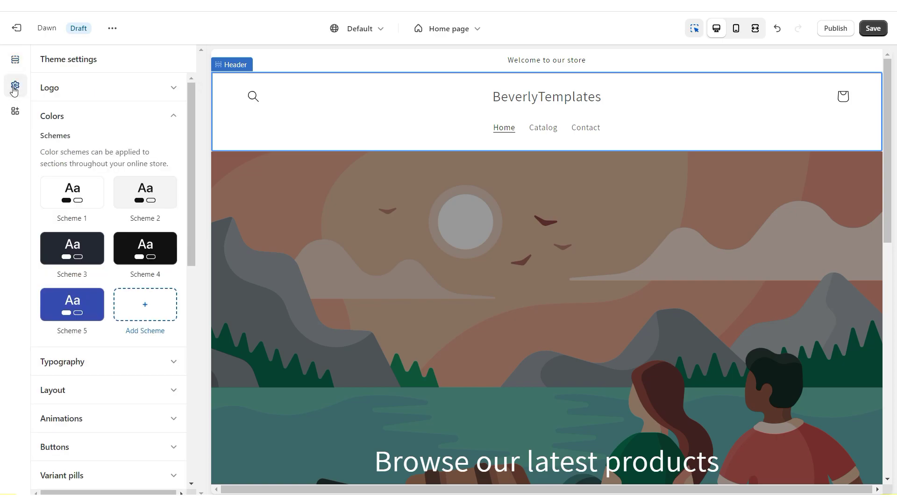
left_click(66, 116)
left_click(106, 99)
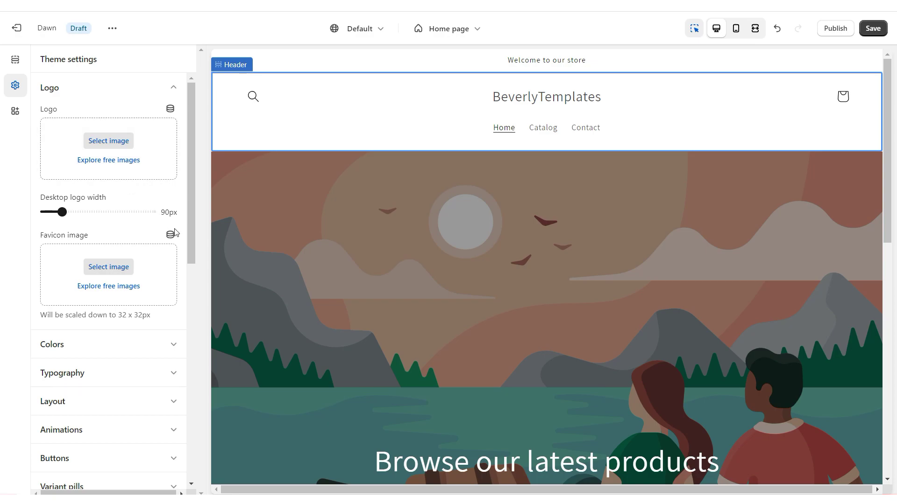
left_click(116, 268)
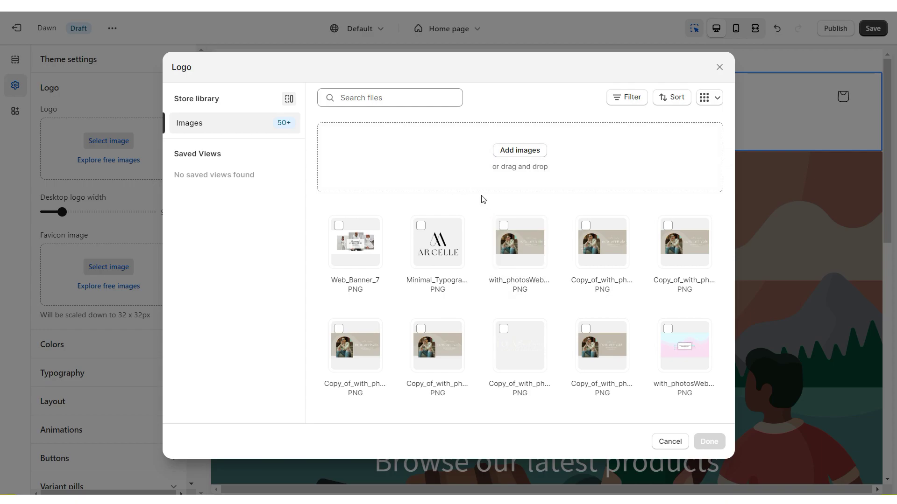
left_click(430, 220)
left_click(708, 440)
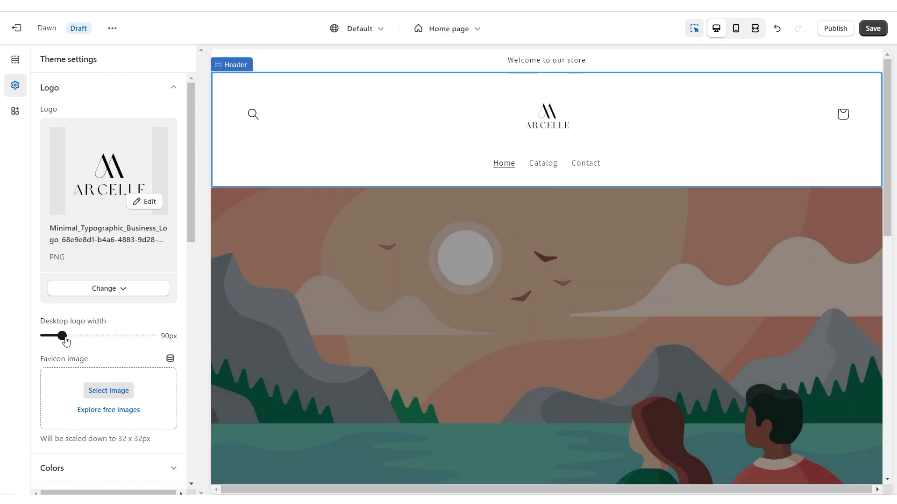
left_click_drag(61, 336, 101, 337)
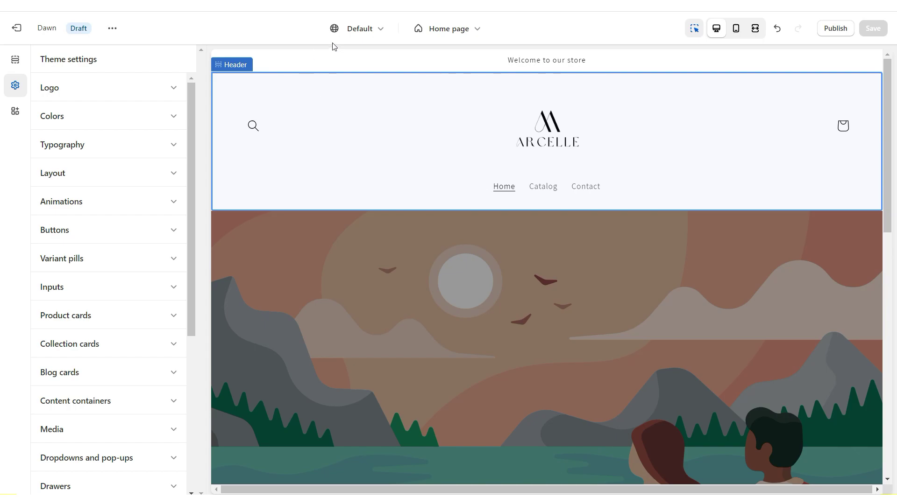
- Apply colour Scheme 4 to the announcement bar
left_click(341, 60)
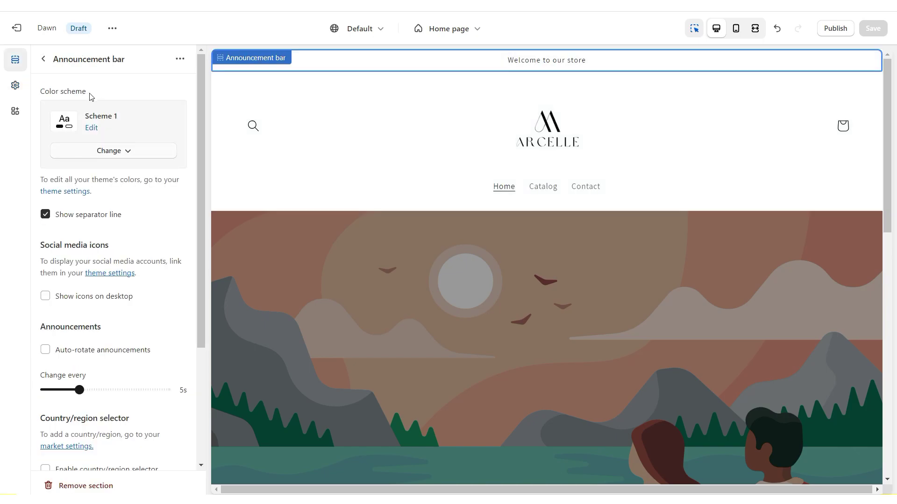
left_click(122, 151)
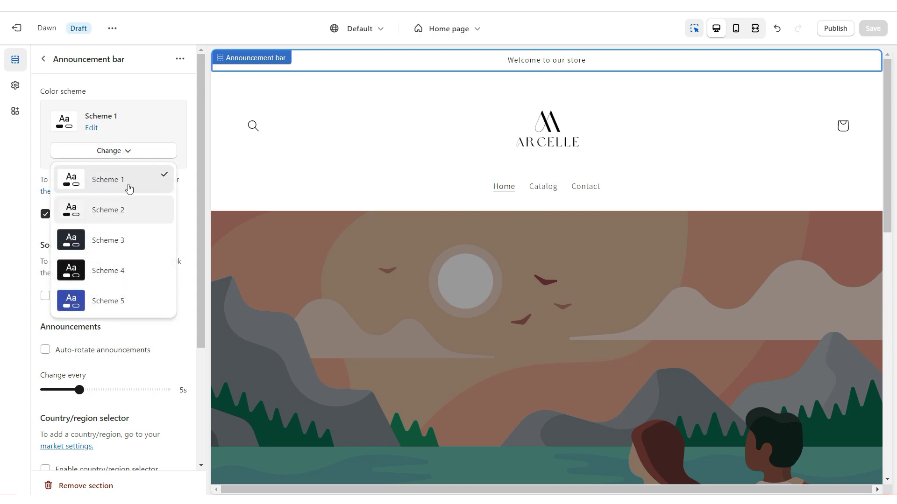
left_click(112, 272)
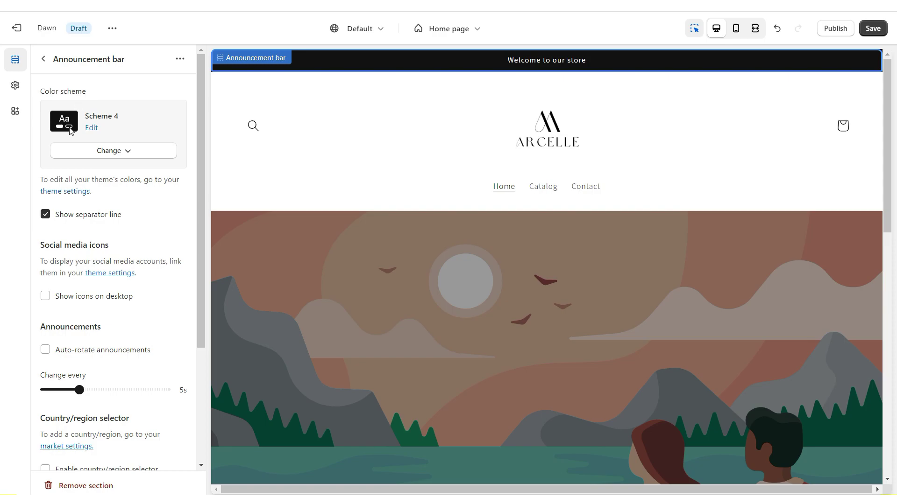
- Try red background and text colours on Scheme 4, undo both, and open the announcement block
left_click(21, 85)
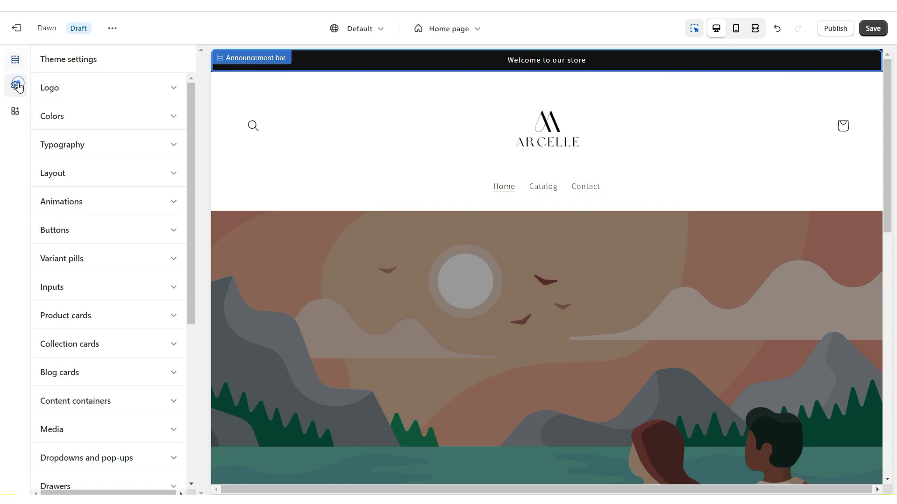
left_click(81, 115)
left_click(146, 246)
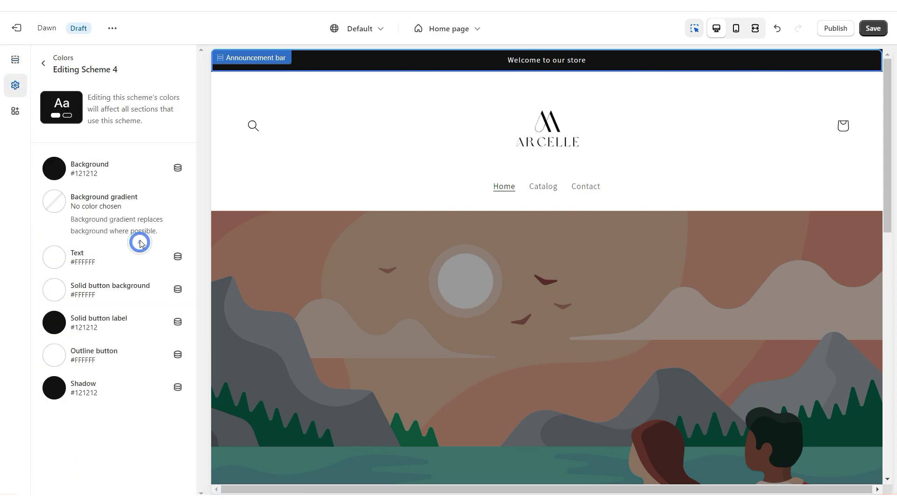
left_click(55, 174)
left_click_drag(64, 227, 66, 206)
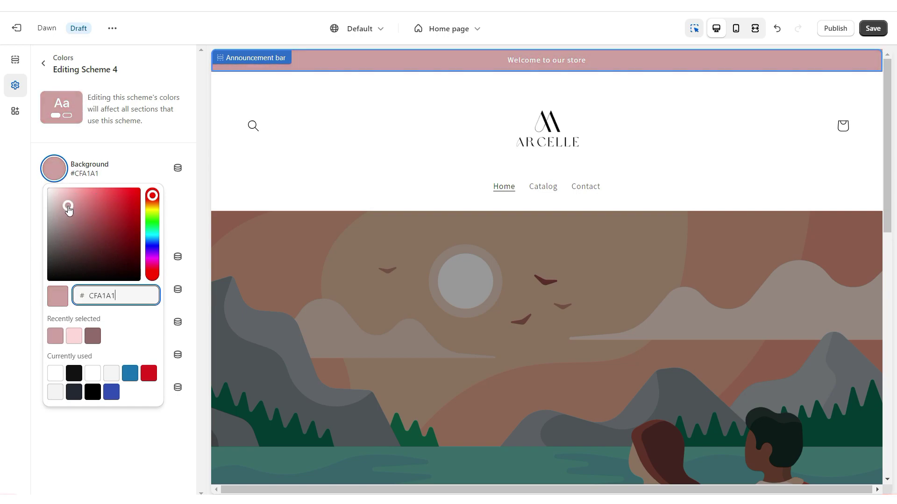
key("ctrl+z")
left_click(55, 256)
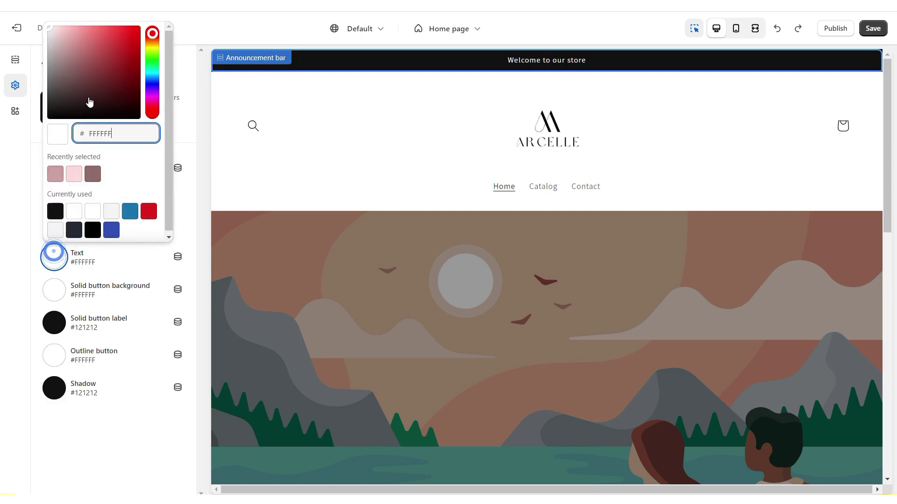
left_click_drag(77, 54, 96, 44)
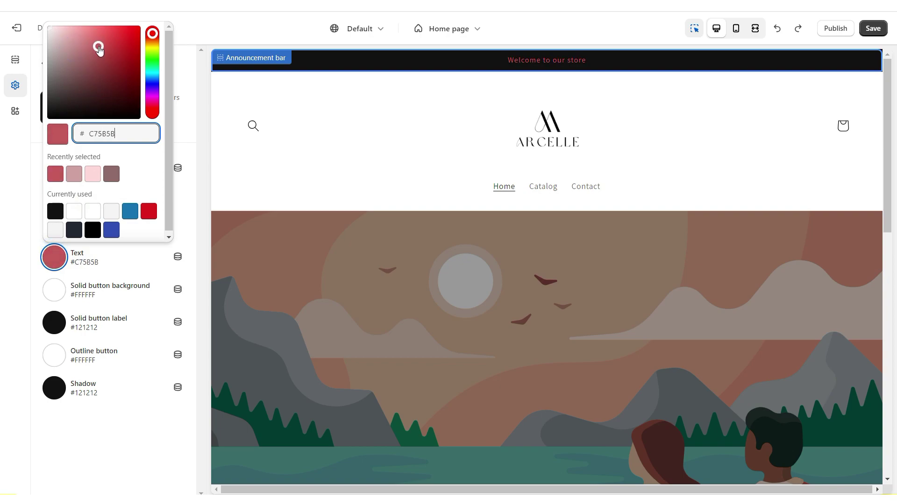
key("ctrl+z")
left_click(113, 125)
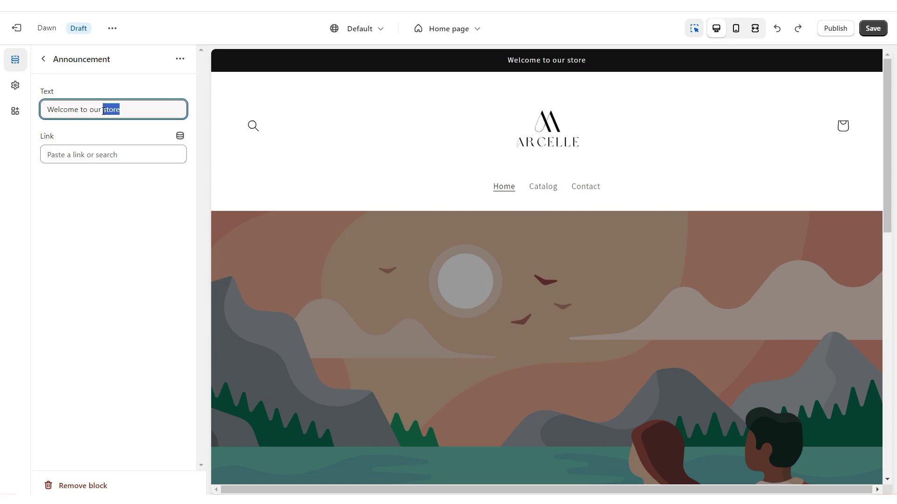
- Replace the announcement text with '✧ FREE SHIPPING ON ALL ORDERS OVER $250 ✧' and save
triple_click(104, 110)
right_click(104, 111)
left_click(145, 171)
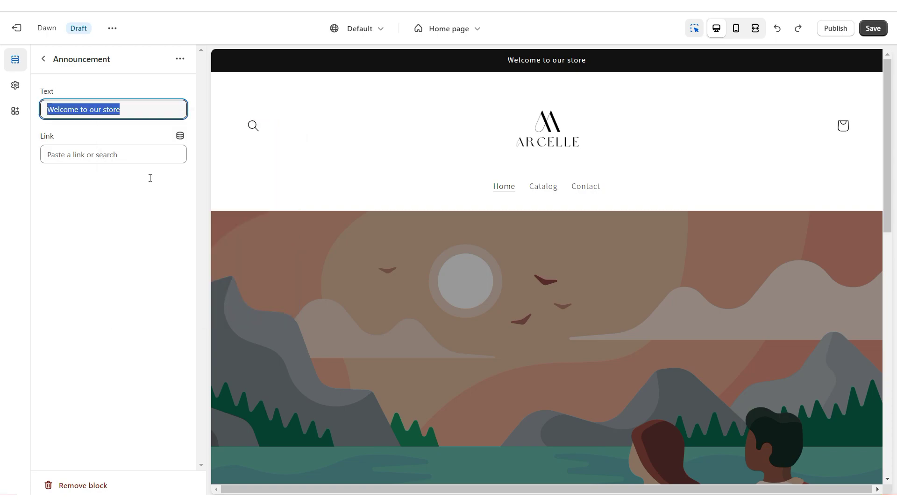
key("ctrl+s")
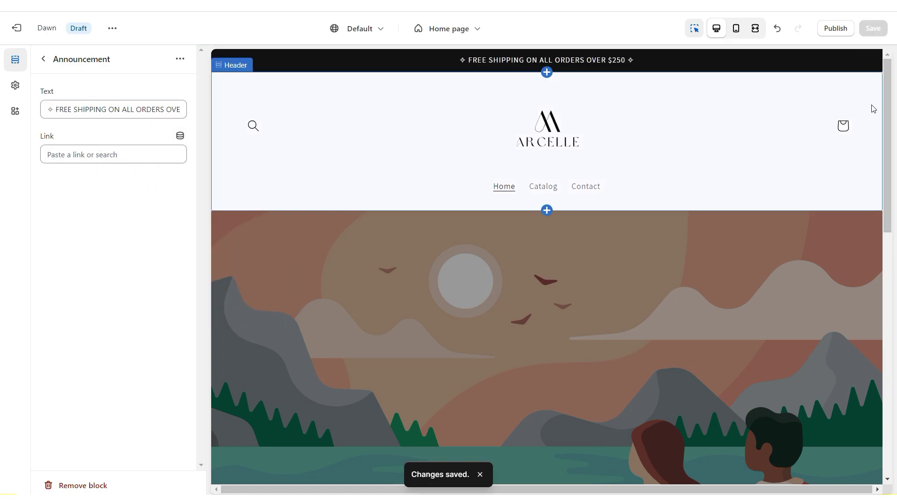
- Preview the home page full-screen, then return to the editor with the header selected
left_click_drag(887, 111, 894, 208)
key("ctrl+shift+f")
scroll(858, 262, "down", 5)
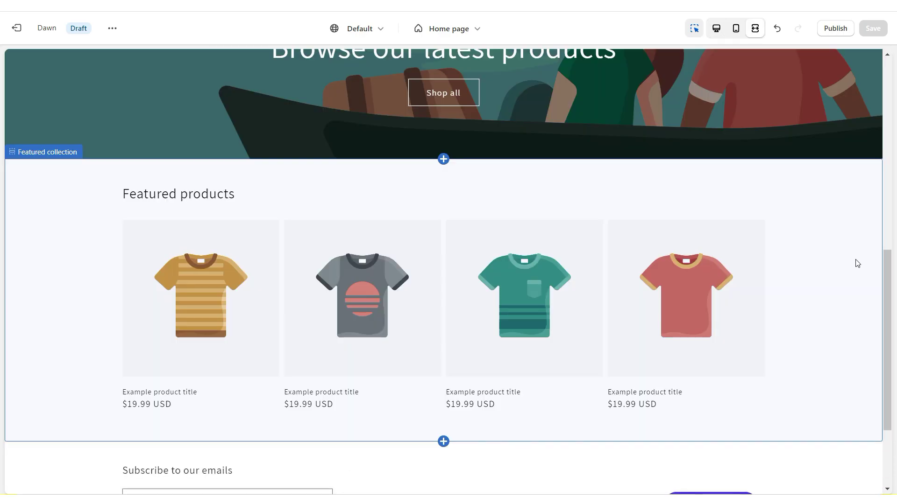
scroll(854, 262, "up", 5)
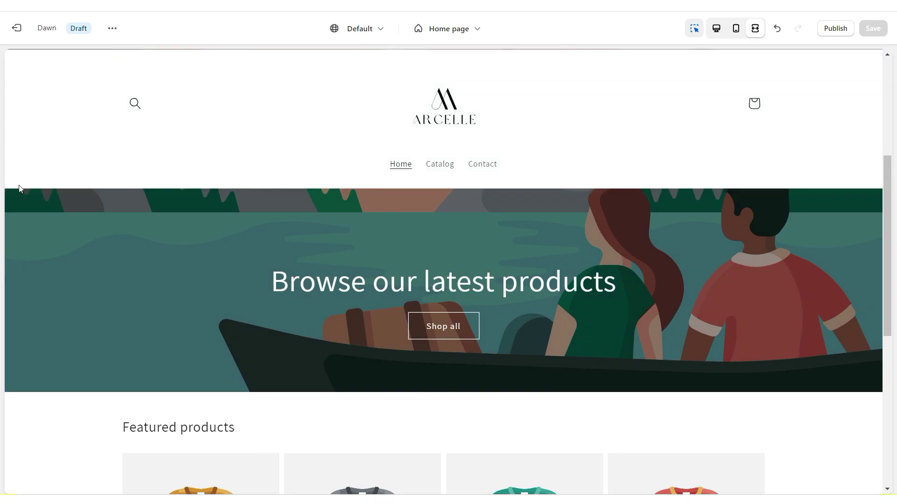
scroll(530, 227, "down", 5)
scroll(530, 226, "up", 6)
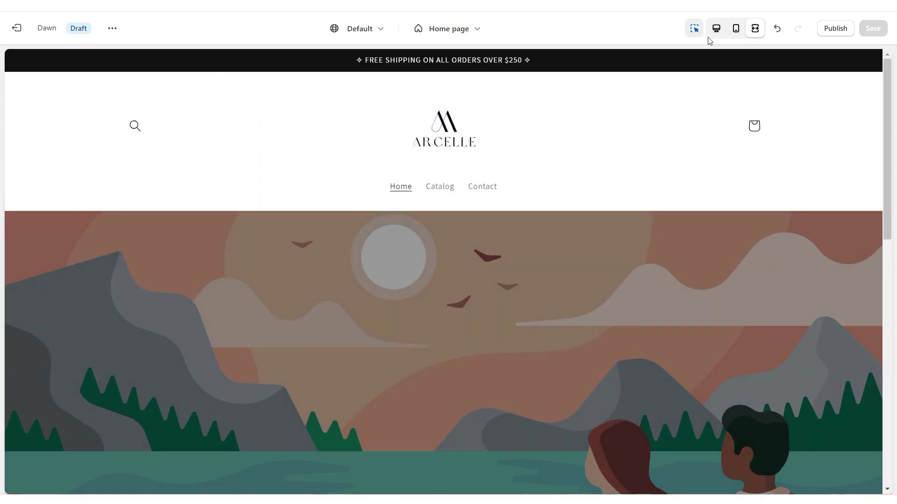
left_click(709, 34)
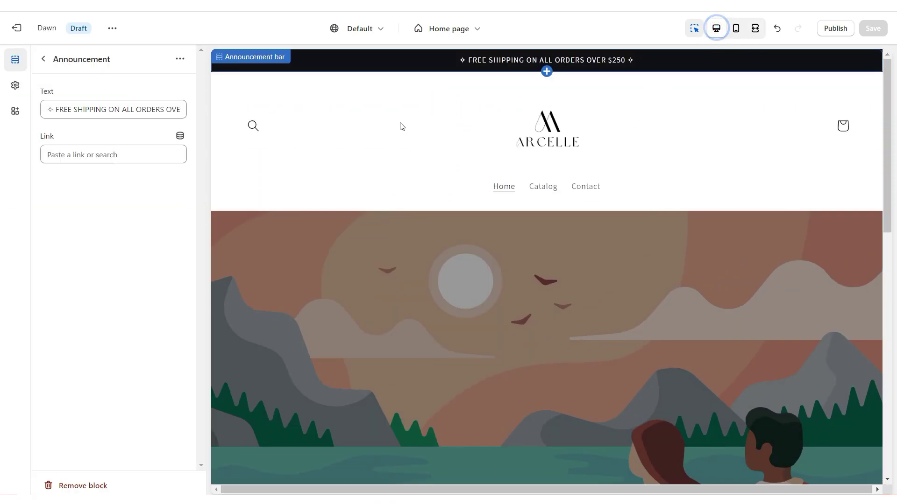
left_click(364, 132)
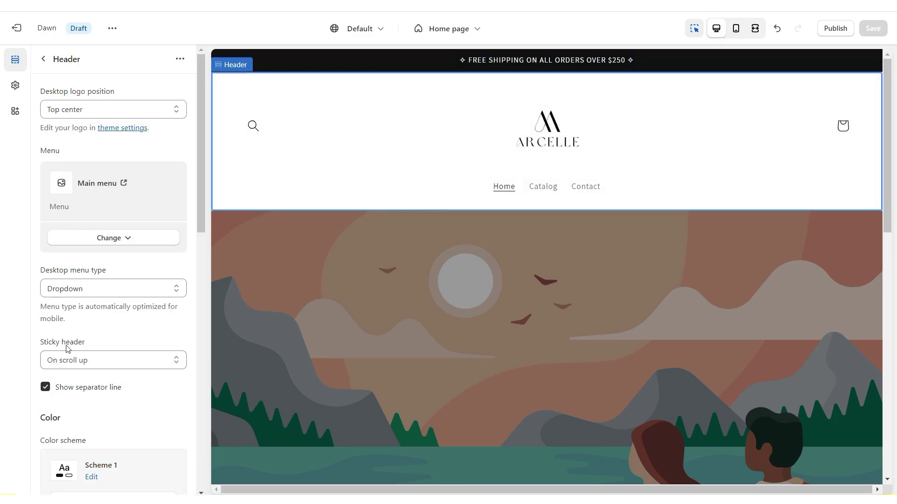
- Set Sticky header to None and cut the image banner overlay opacity from 40% to 0%
left_click(68, 360)
left_click(70, 374)
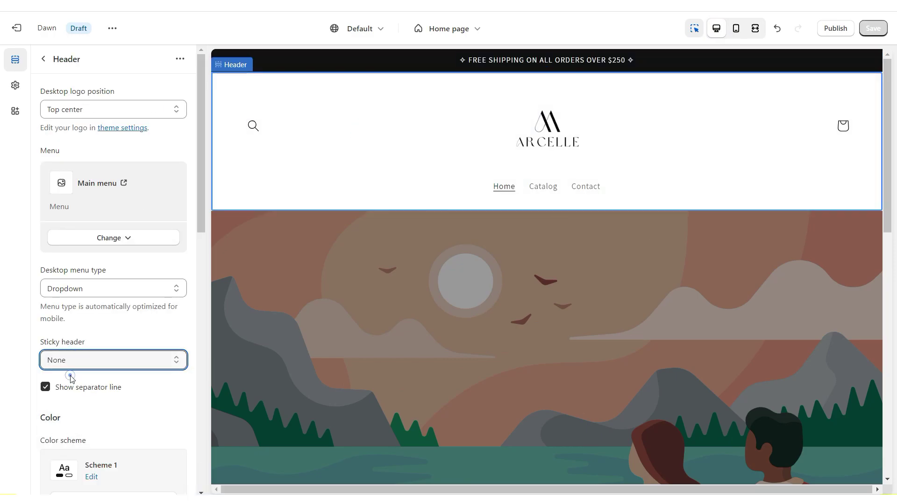
left_click(755, 28)
scroll(871, 119, "down", 5)
left_click(871, 119)
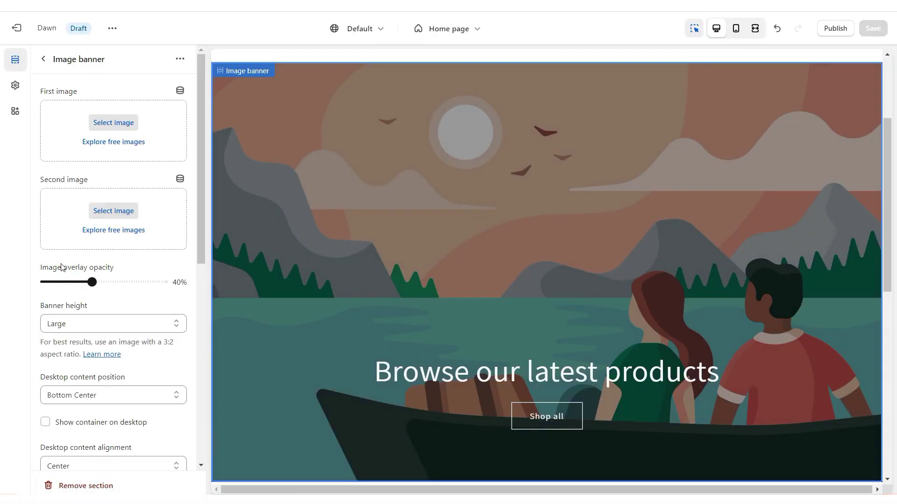
left_click_drag(91, 283, 44, 282)
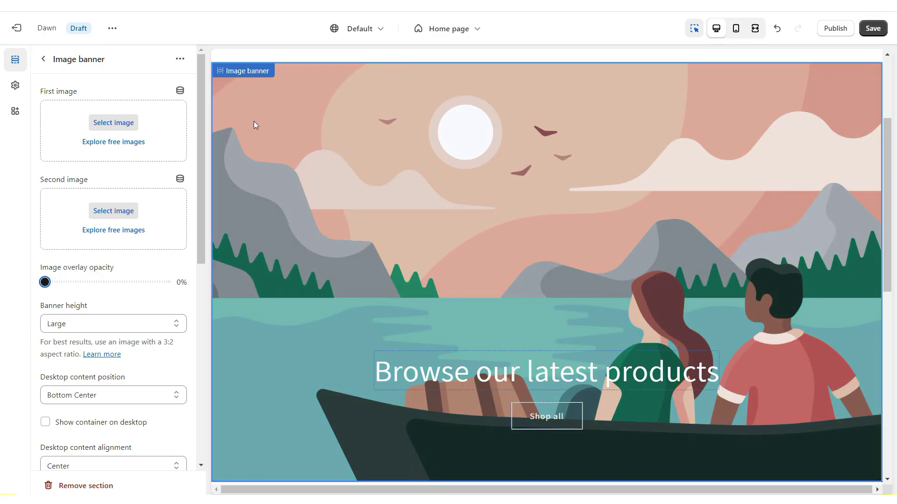
left_click(406, 376)
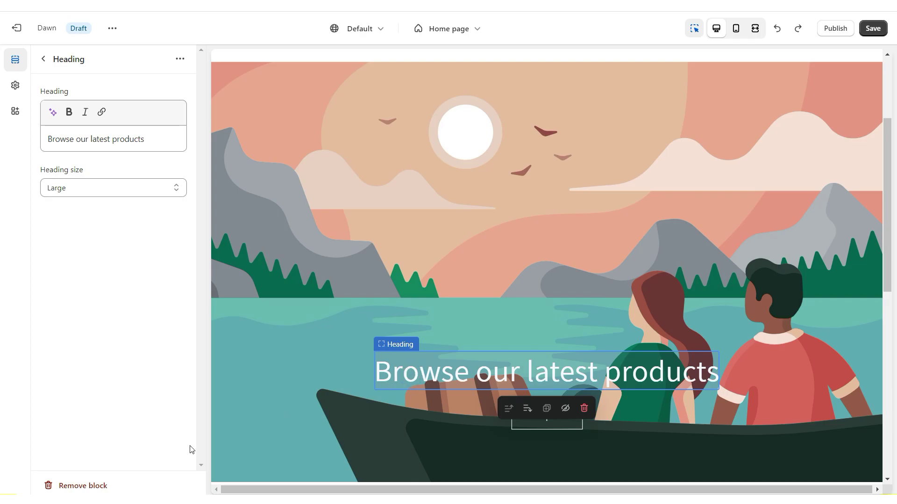
- Remove the 'Browse our latest products' heading and turn off outline style for the Shop all button
left_click(77, 487)
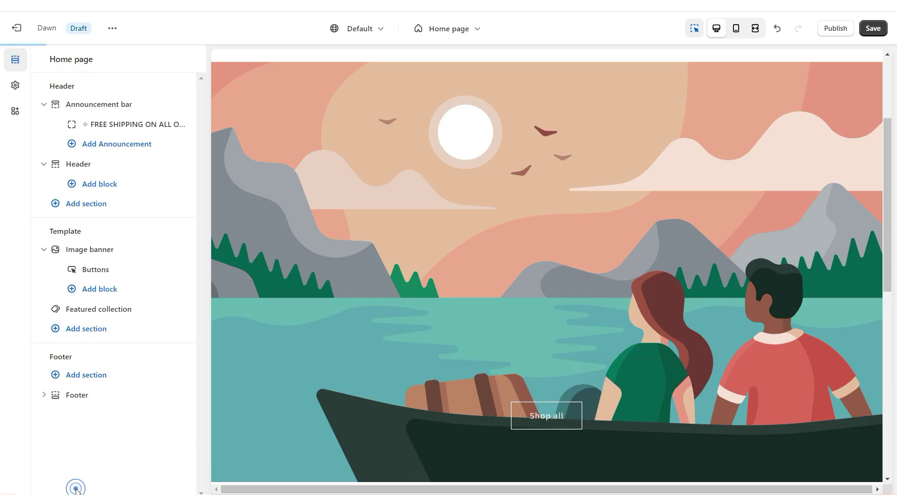
left_click(576, 421)
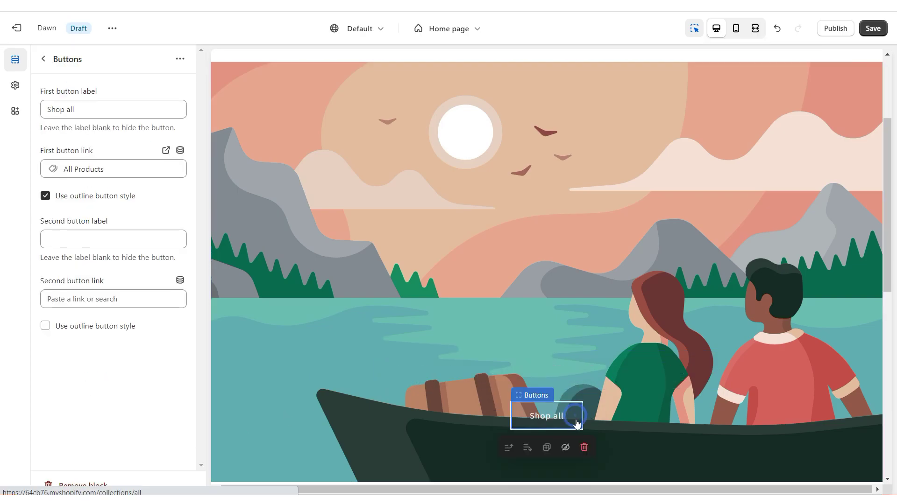
left_click(45, 197)
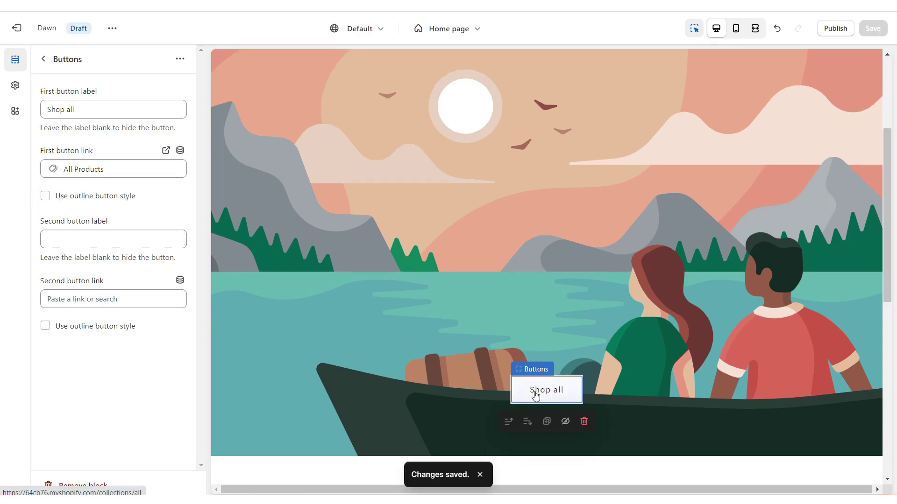
left_click(421, 340)
- Apply Scheme 1 to the image banner and set Scheme 1's solid button background to #C74747
scroll(144, 333, "down", 6)
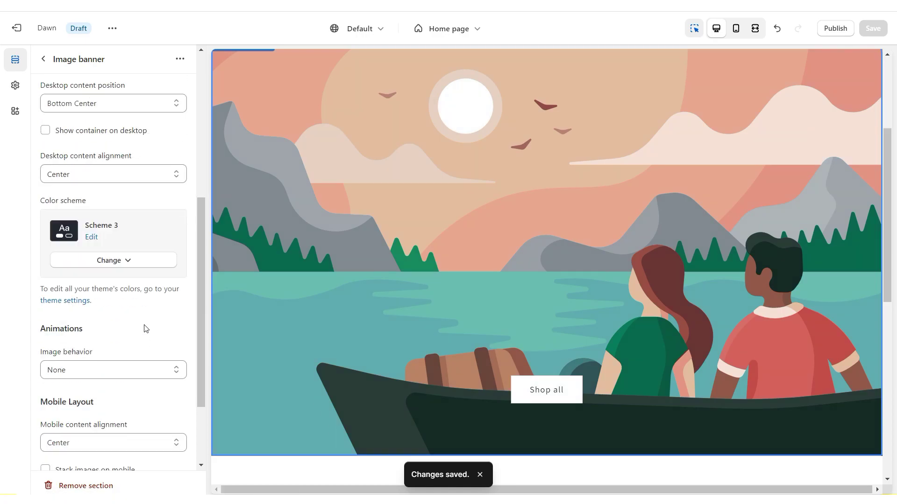
left_click(113, 264)
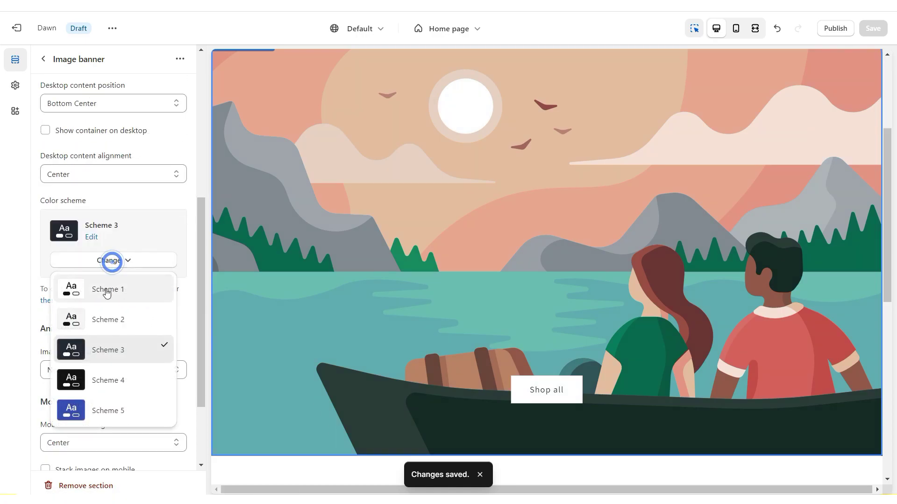
left_click(104, 292)
left_click(65, 300)
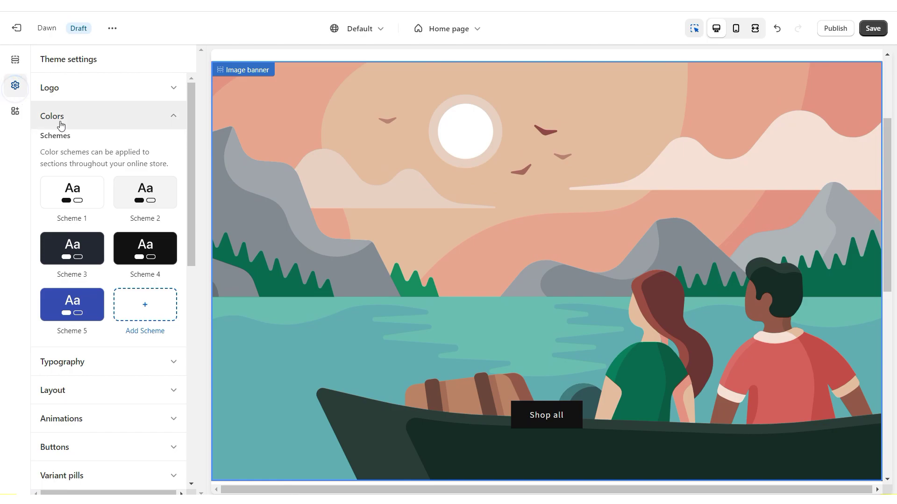
left_click(87, 195)
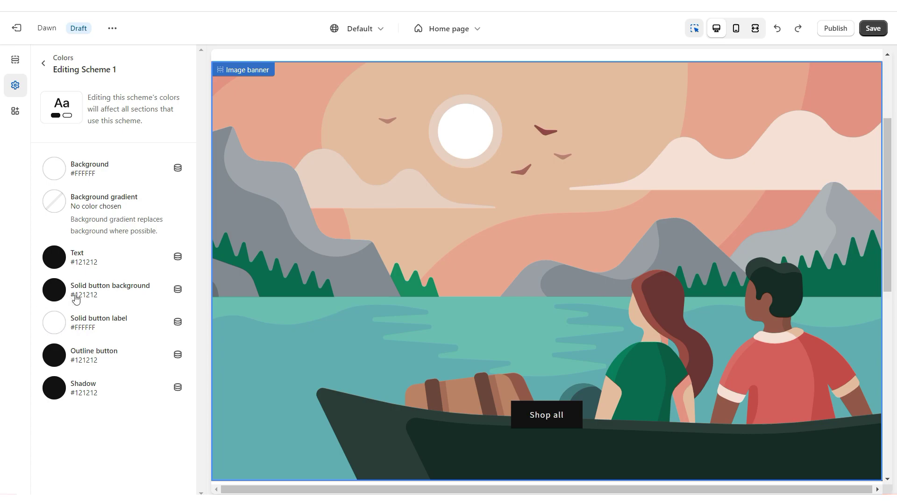
left_click(51, 304)
mouse_move(89, 91)
left_mouse_down()
mouse_move(80, 75)
mouse_move(110, 83)
mouse_move(92, 90)
mouse_move(95, 83)
left_mouse_up()
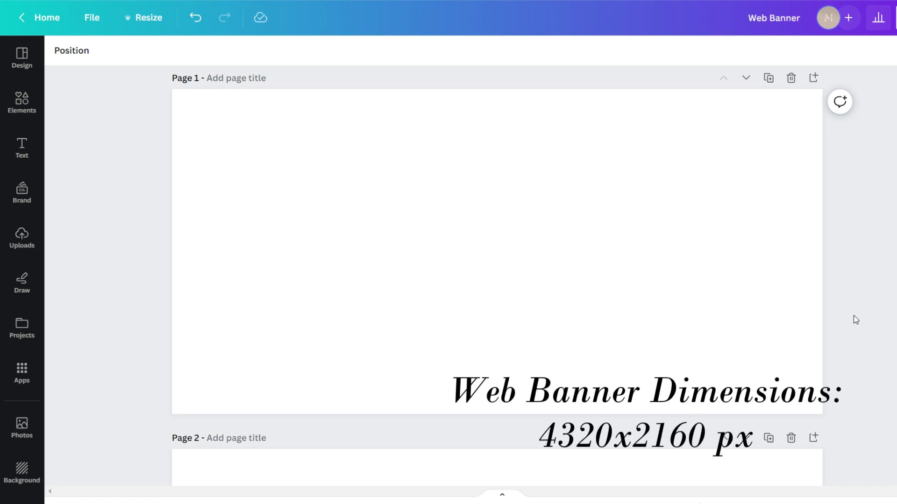
- Add a sky-and-hills picture grid, resize and centre it, then duplicate a smaller copy to the right
left_click(22, 238)
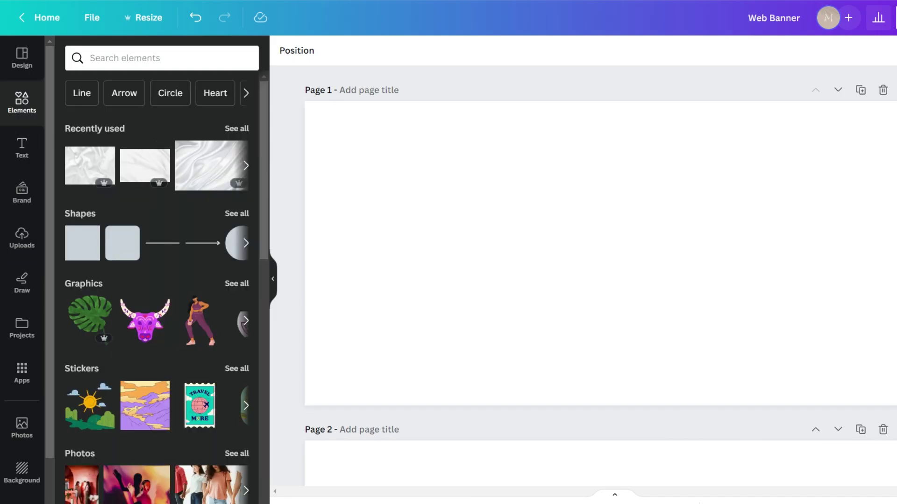
scroll(147, 232, "down", 12)
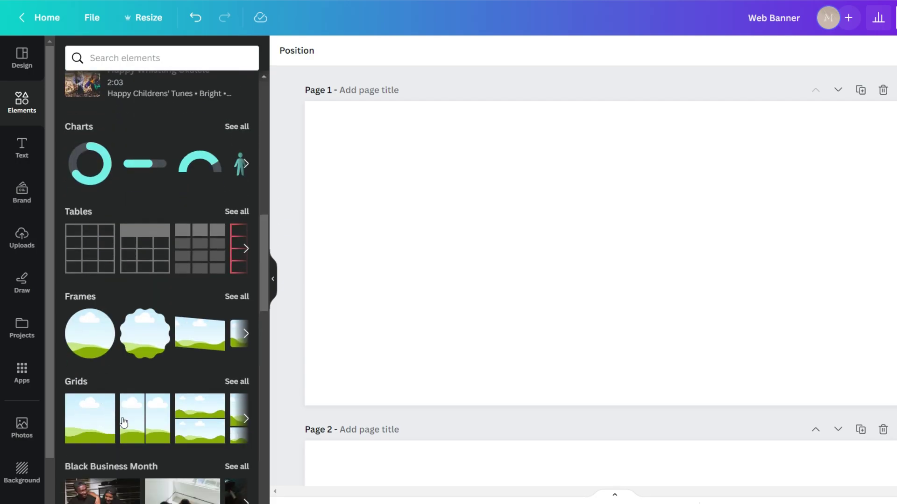
left_click(92, 424)
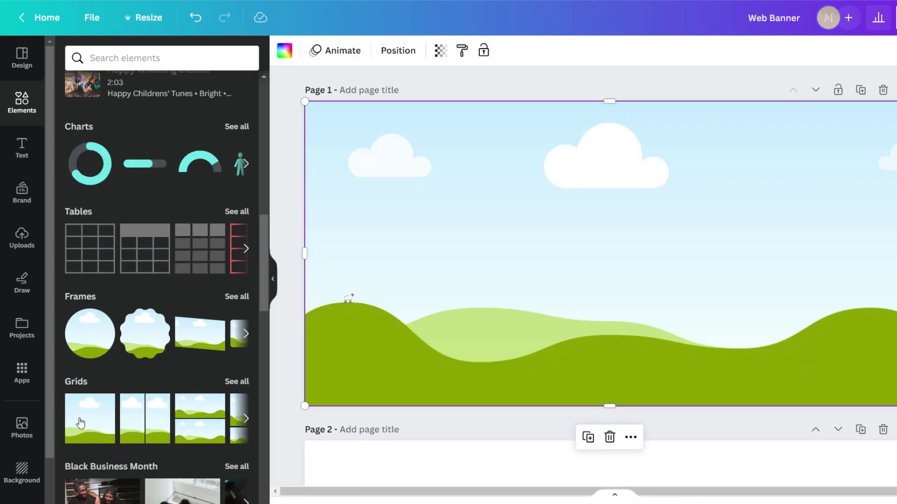
left_click_drag(893, 102, 508, 165)
left_click_drag(440, 246, 640, 213)
left_click(586, 105)
left_click_drag(713, 134, 657, 197)
left_click_drag(628, 249, 764, 222)
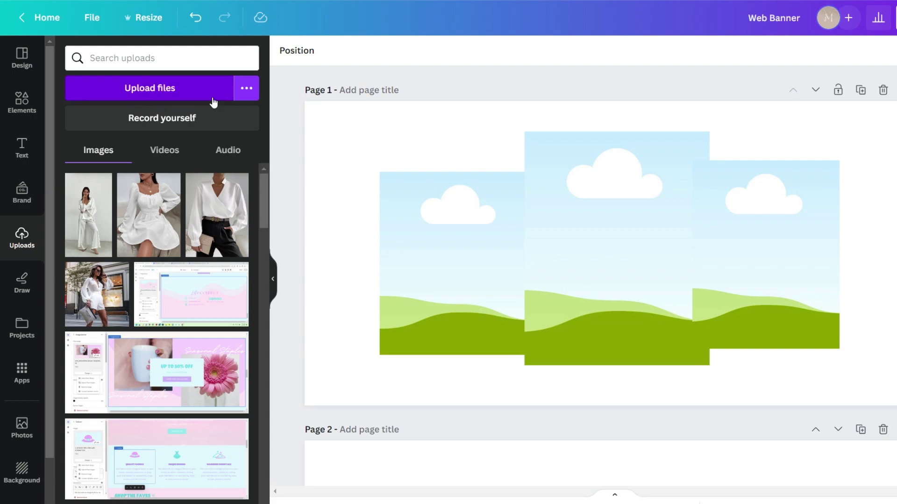
- Place the white blouse photo in the middle frame and adjust its crop
left_click(229, 223)
left_click_drag(229, 223, 552, 193)
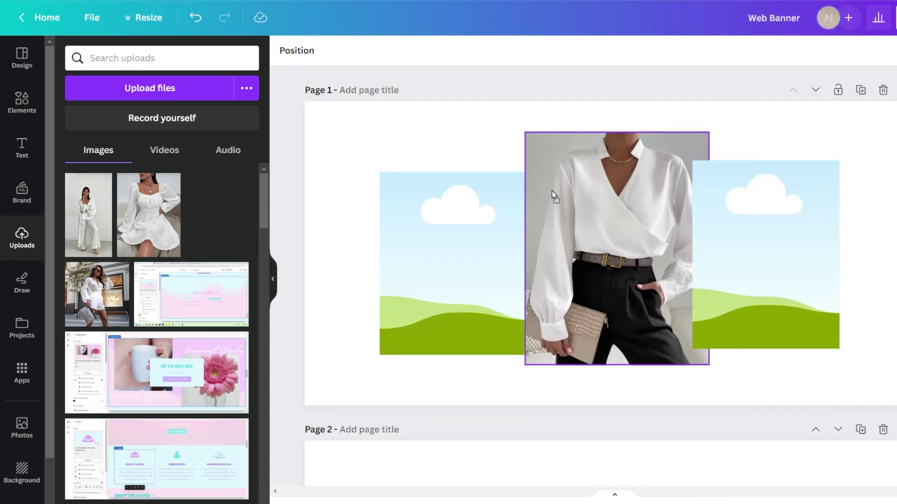
left_click(592, 224)
left_click(591, 223)
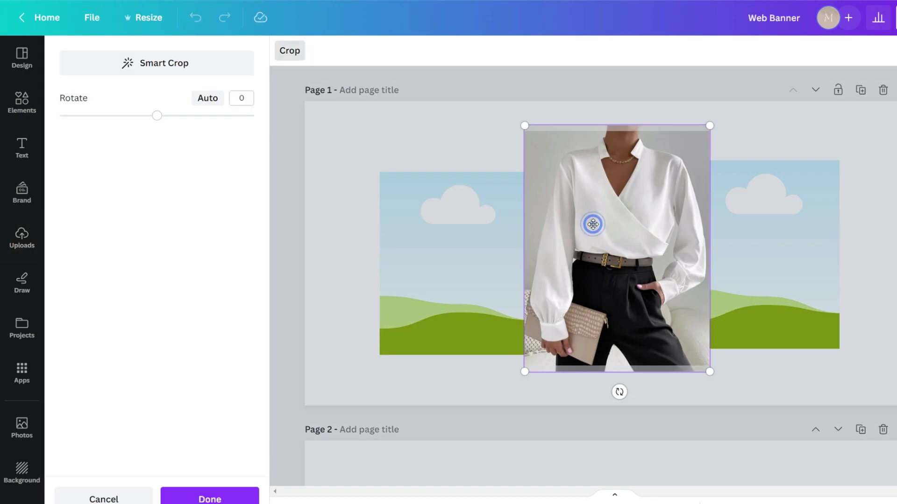
mouse_move(707, 125)
left_mouse_down()
mouse_move(755, 82)
mouse_move(713, 124)
left_mouse_up()
- Put the white dress photo in the right frame and the trouser-suit photo in the left
left_click_drag(148, 215, 710, 218)
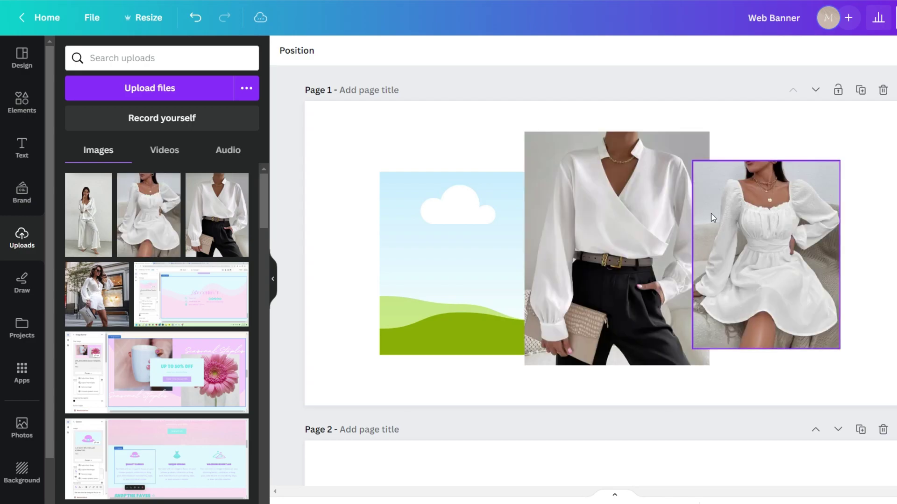
left_click_drag(88, 215, 410, 242)
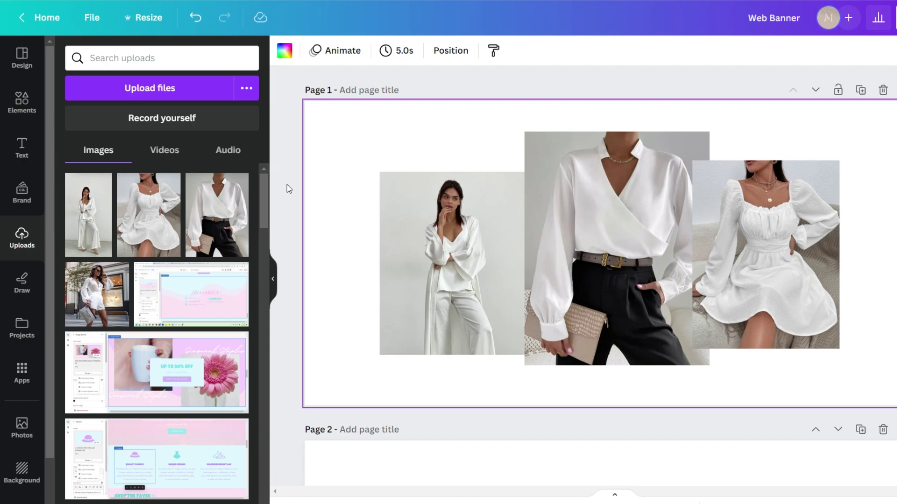
left_click(22, 107)
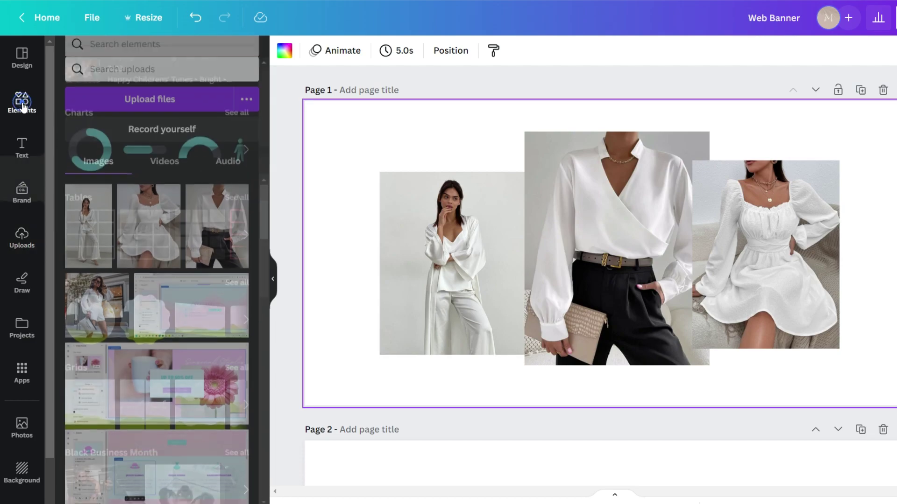
- Add a white square over the centre of the three photos and make it partly transparent
scroll(194, 256, "up", 15)
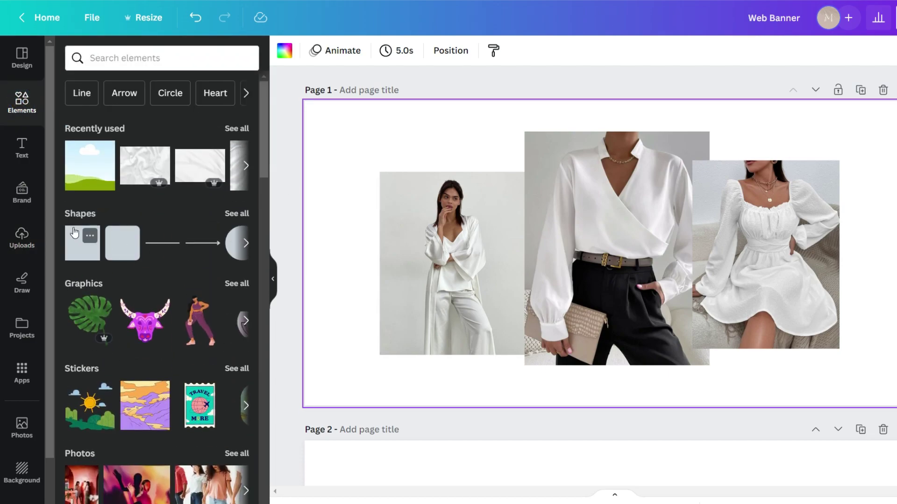
left_click(90, 256)
left_click(345, 51)
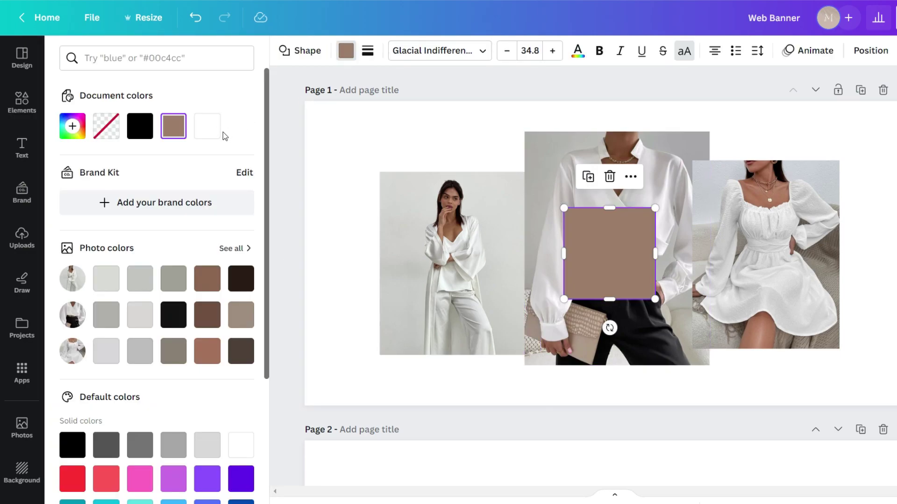
left_click(208, 128)
left_click_drag(618, 256, 544, 281)
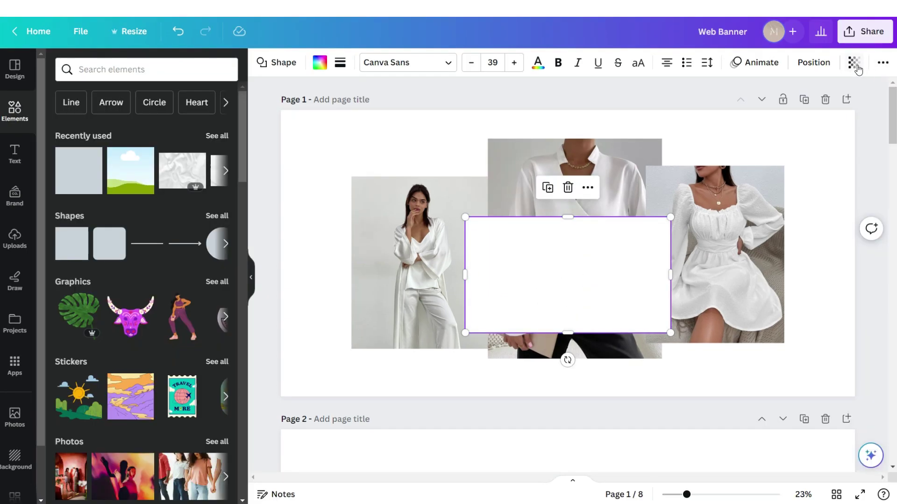
left_click(853, 67)
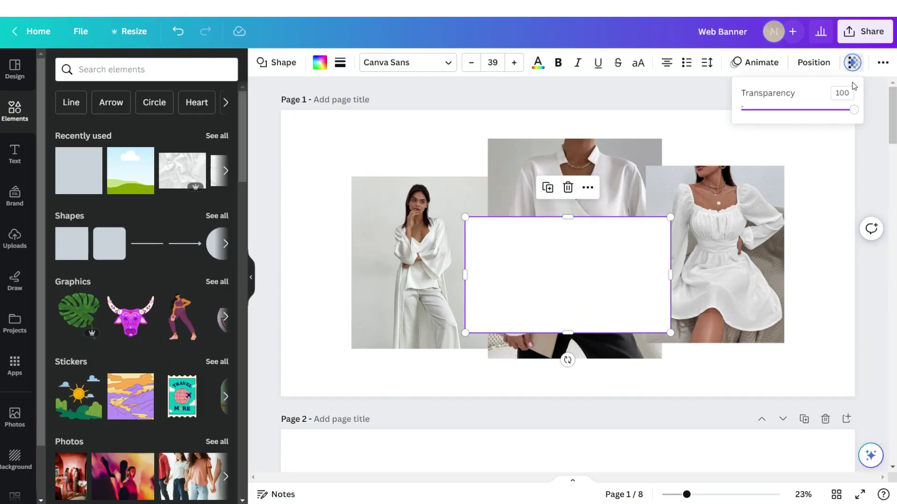
left_click_drag(853, 112, 826, 112)
left_click(647, 275)
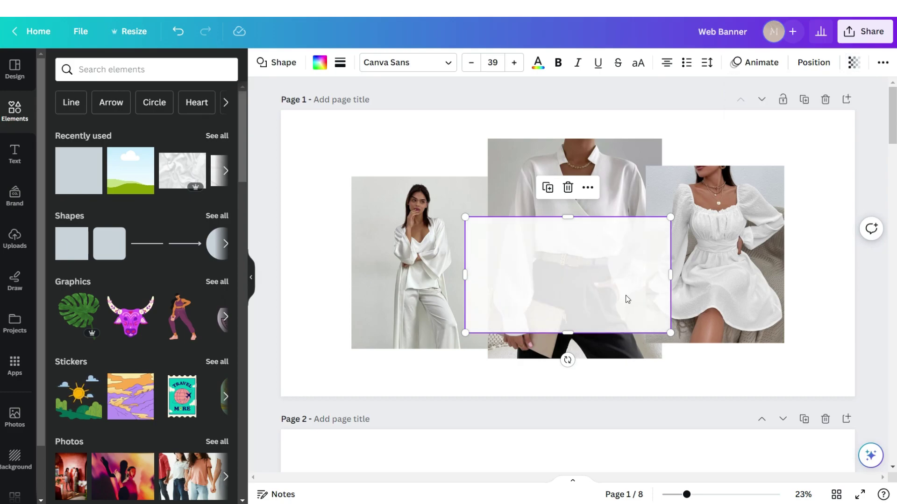
left_click(14, 156)
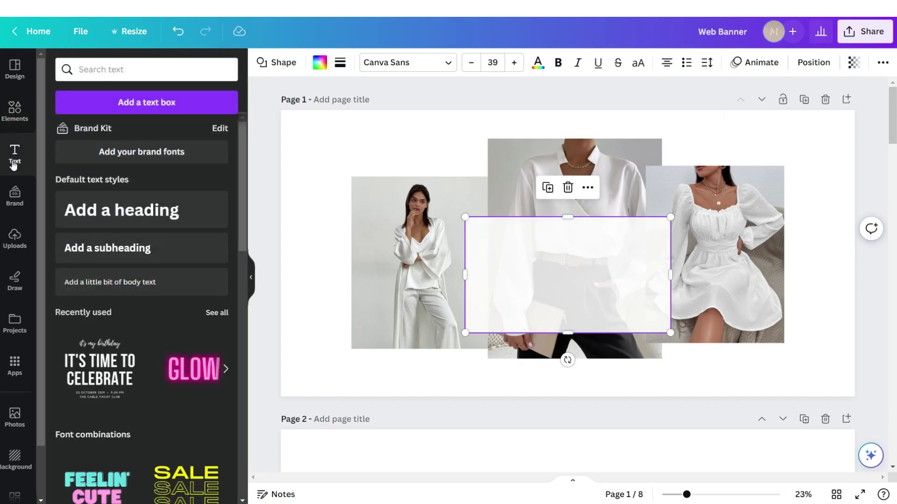
- Add subheading 'Summer' in Beautifully Delicious Script, centred on the white panel
left_click(110, 256)
type("Summer")
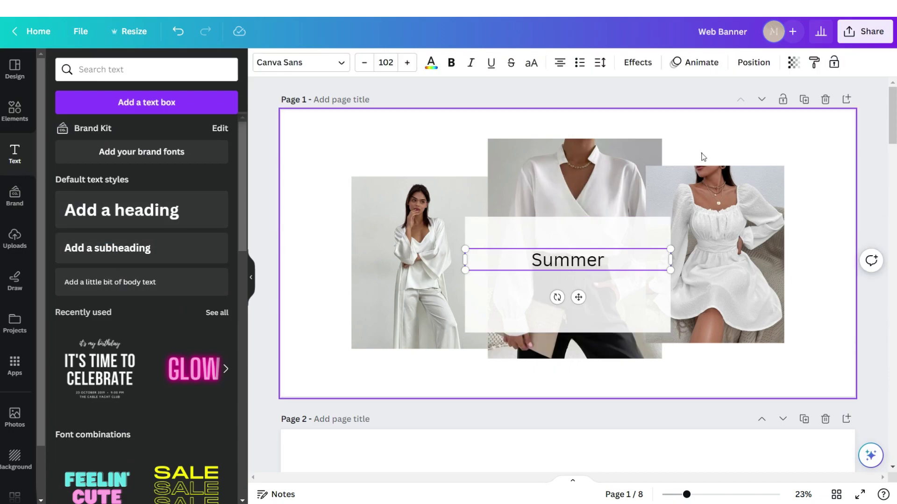
left_click(325, 64)
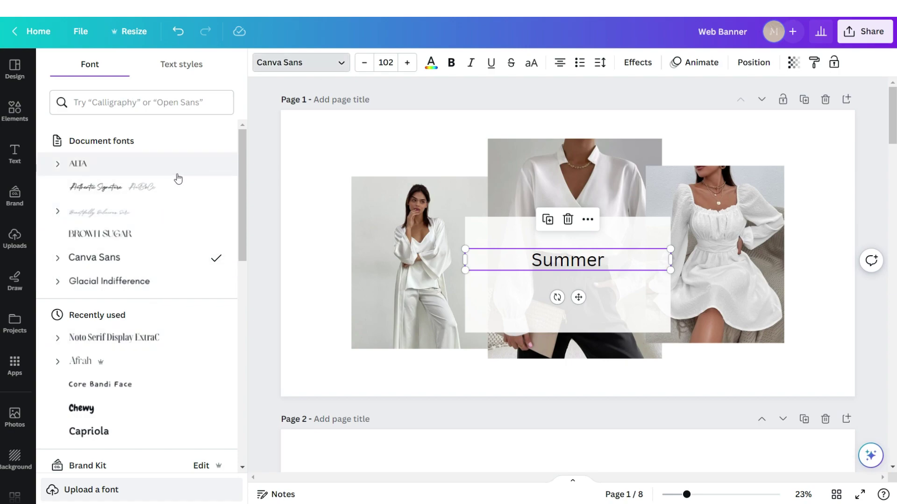
left_click(172, 211)
left_click_drag(609, 270, 582, 247)
- Add body text 'Collection' in the Brown Sugar font
left_click(110, 285)
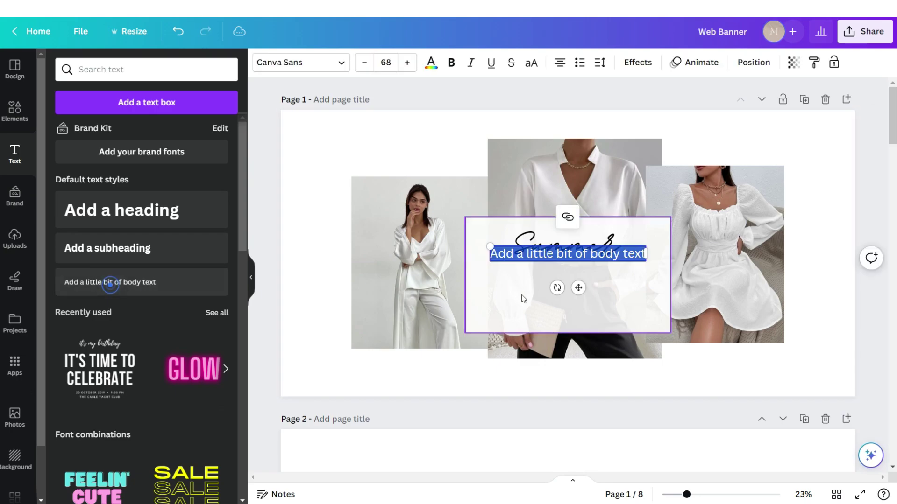
type("Collection")
left_click(301, 62)
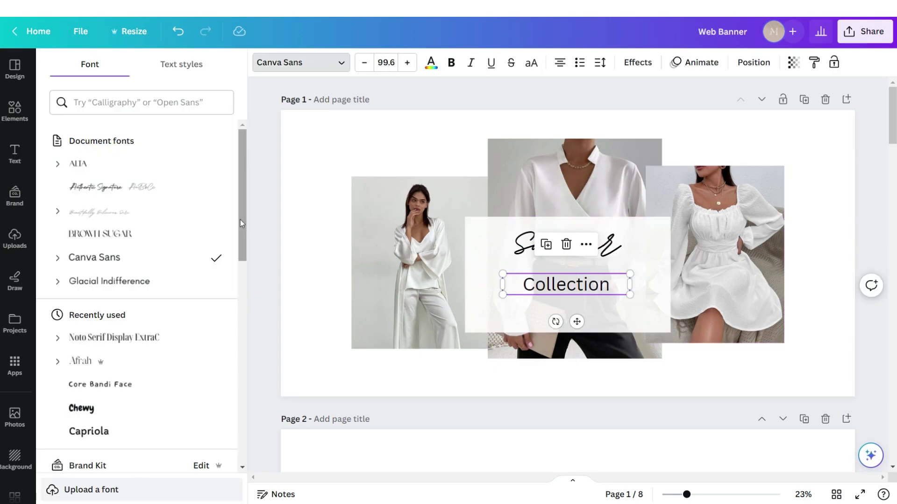
left_click(154, 234)
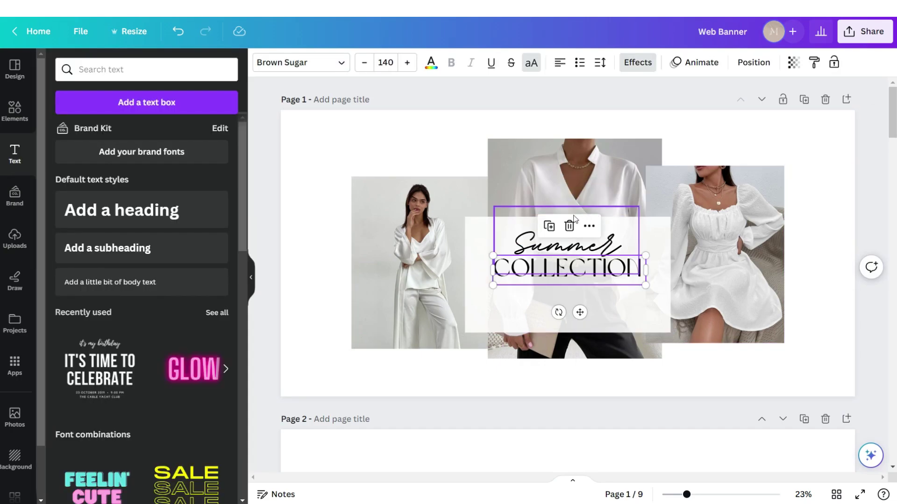
- Duplicate COLLECTION below itself, change the copy to 'HAS ARRIVED', and bring up the download options
left_click(549, 226)
left_click_drag(593, 284, 582, 302)
double_click(537, 293)
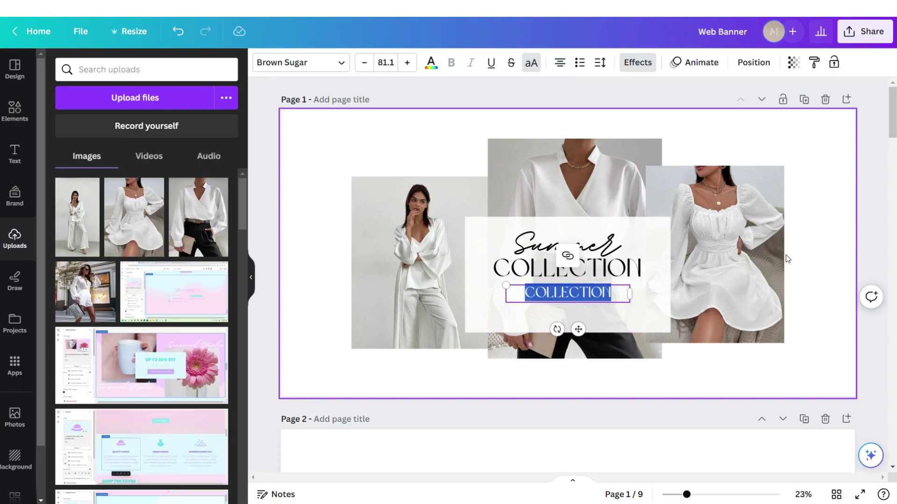
type("HAS ARRIVED")
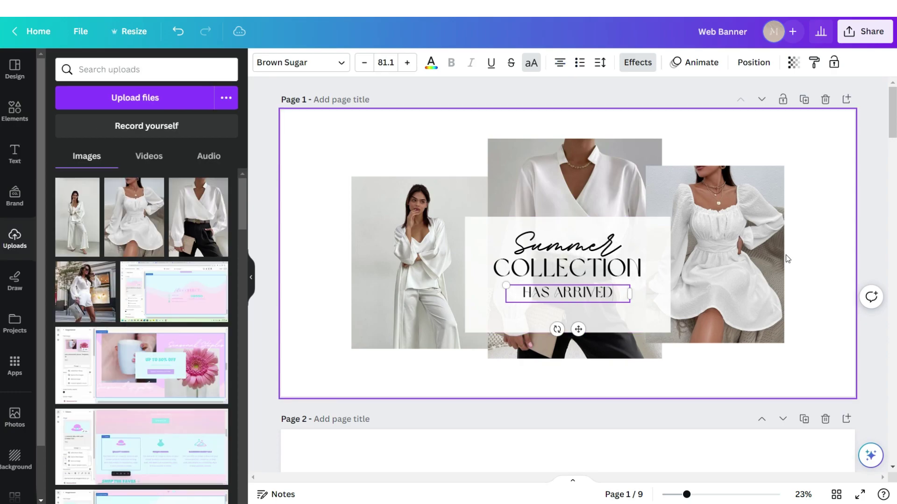
left_click(830, 272)
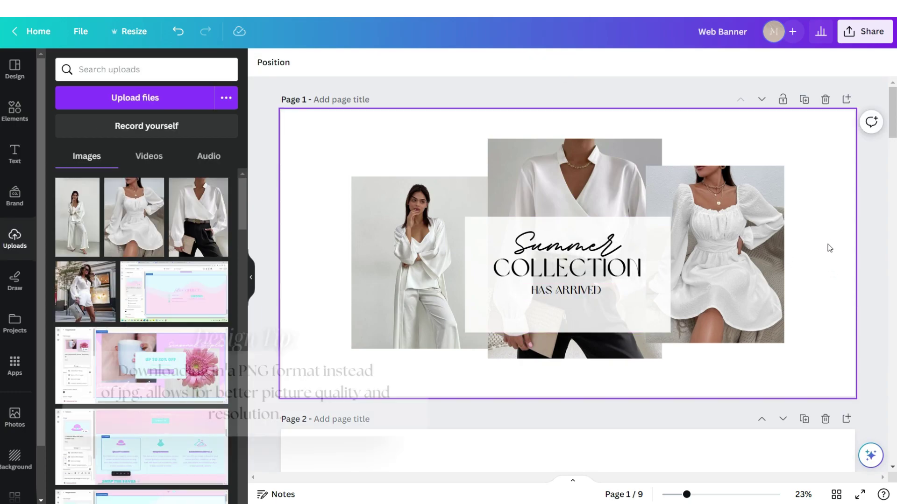
left_click(864, 32)
left_click(754, 327)
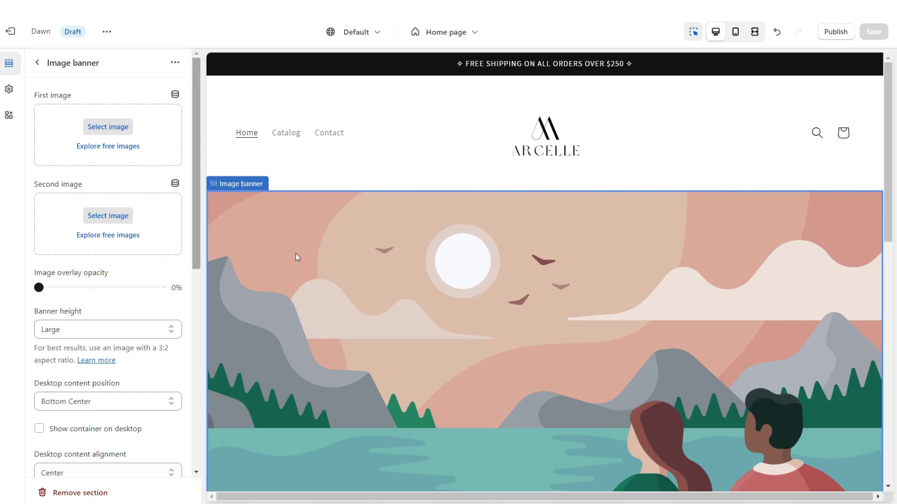
- Set the Summer Collection PNG as the banner's first image with Medium banner height
left_click(113, 127)
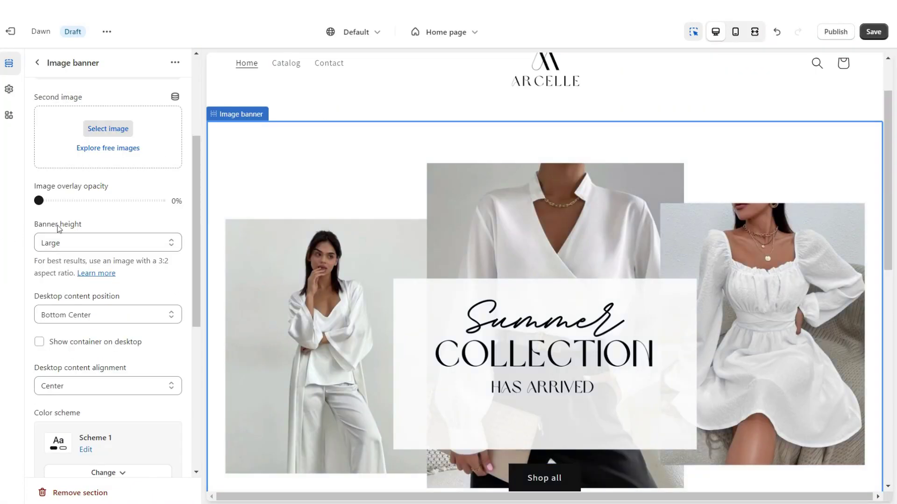
left_click(60, 244)
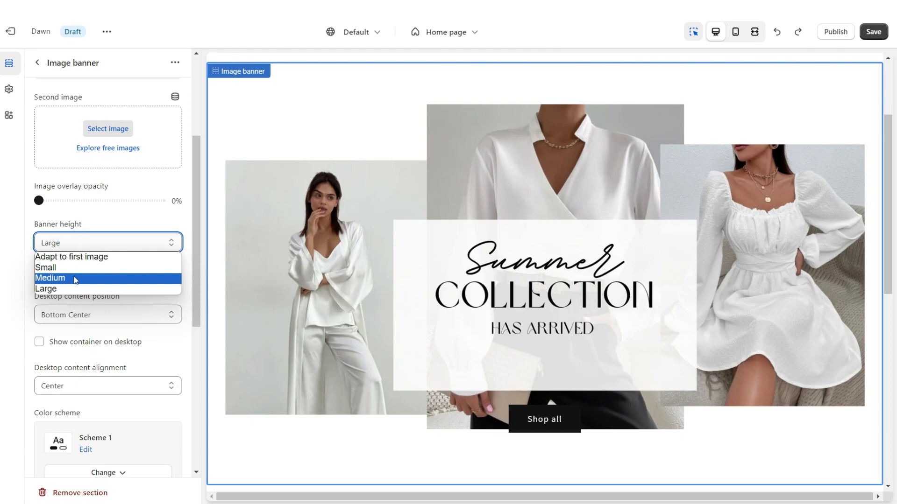
left_click(75, 275)
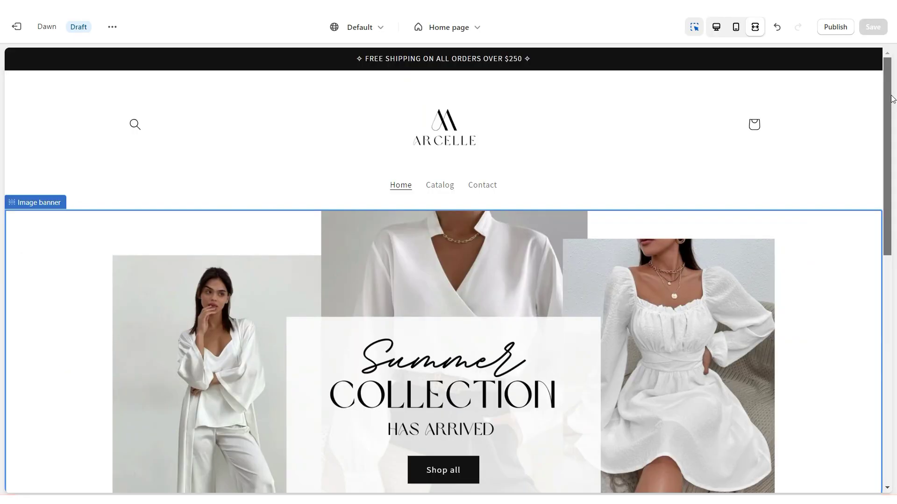
scroll(892, 101, "down", 3)
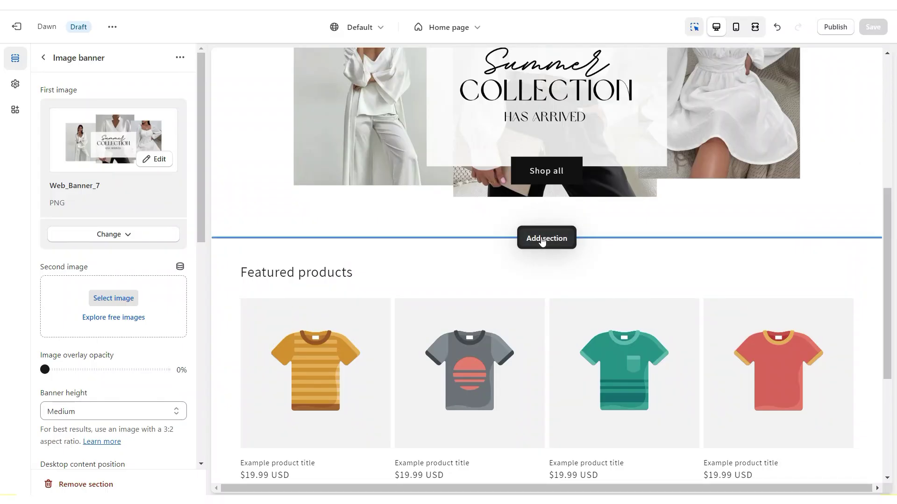
left_click(542, 240)
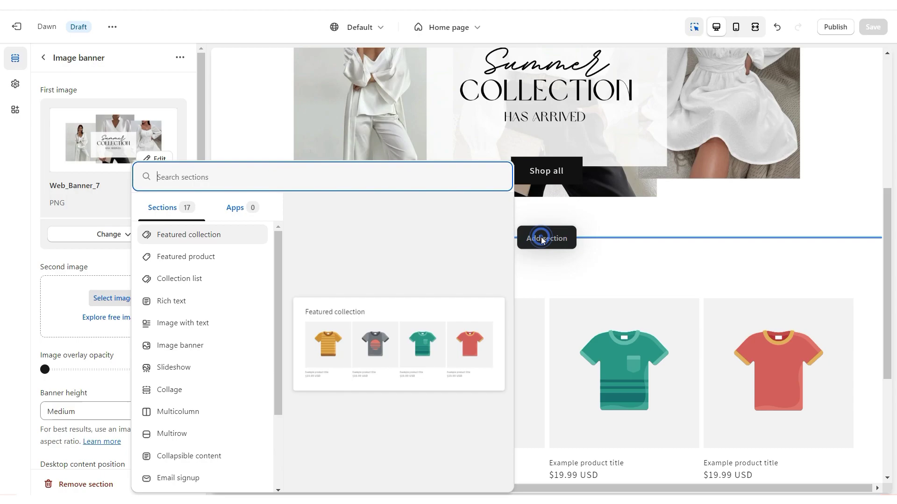
- Add a 4-column Collection list headed 'SHOP CATEGORIES' and save it
left_click(204, 280)
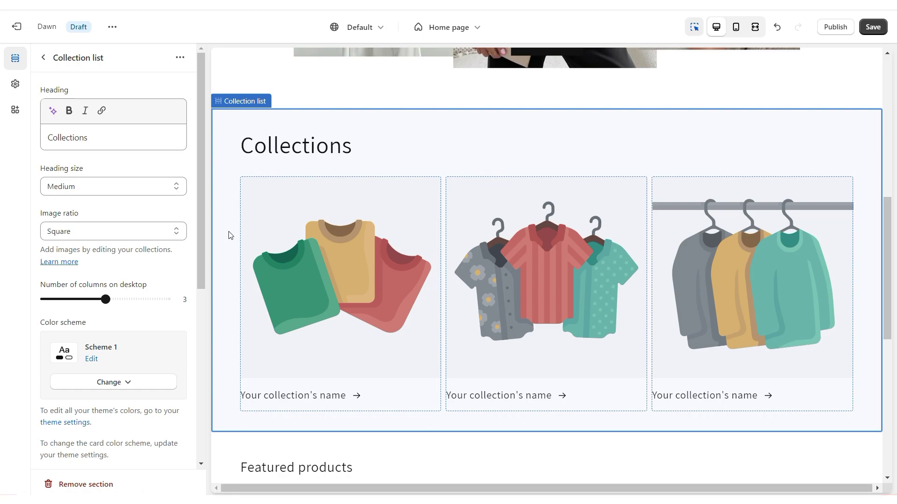
left_click_drag(103, 299, 135, 300)
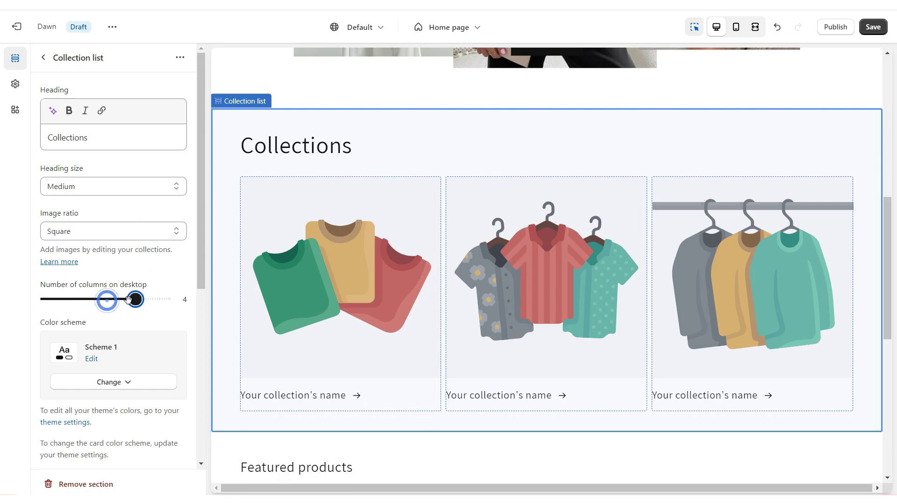
mouse_move(626, 323)
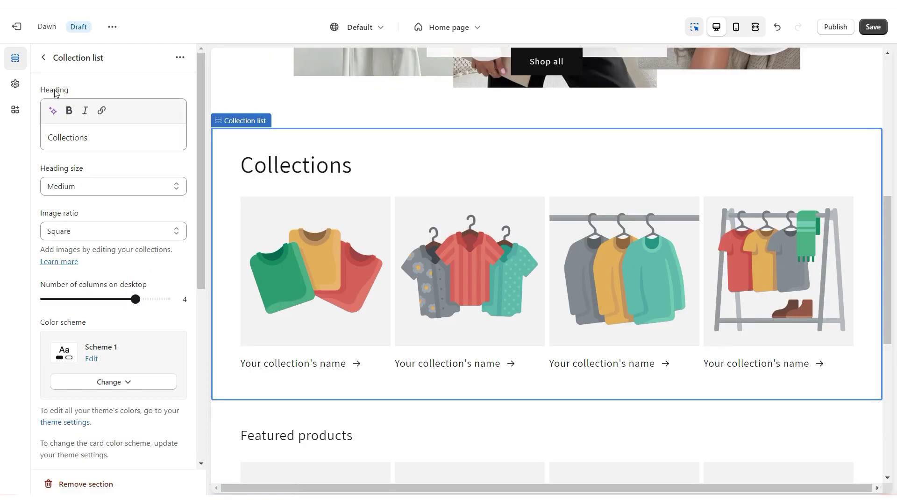
double_click(81, 136)
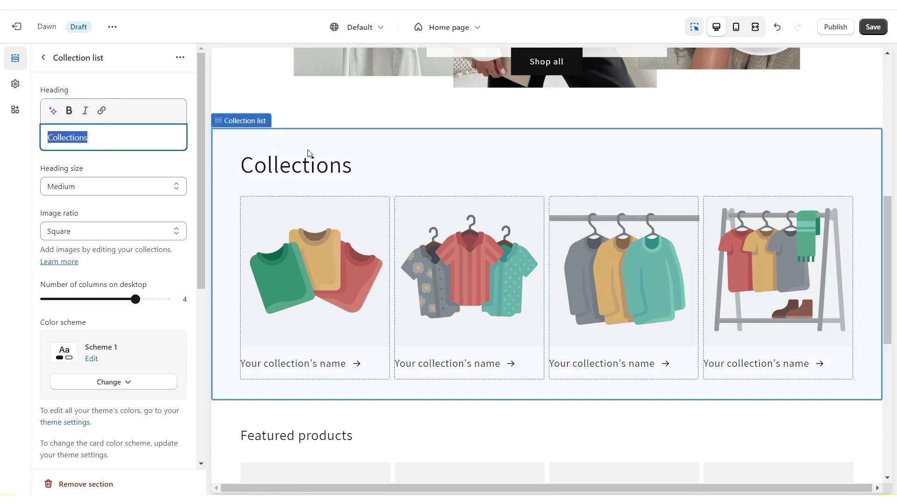
type("SHOP CATEGORIES")
key("ctrl+s")
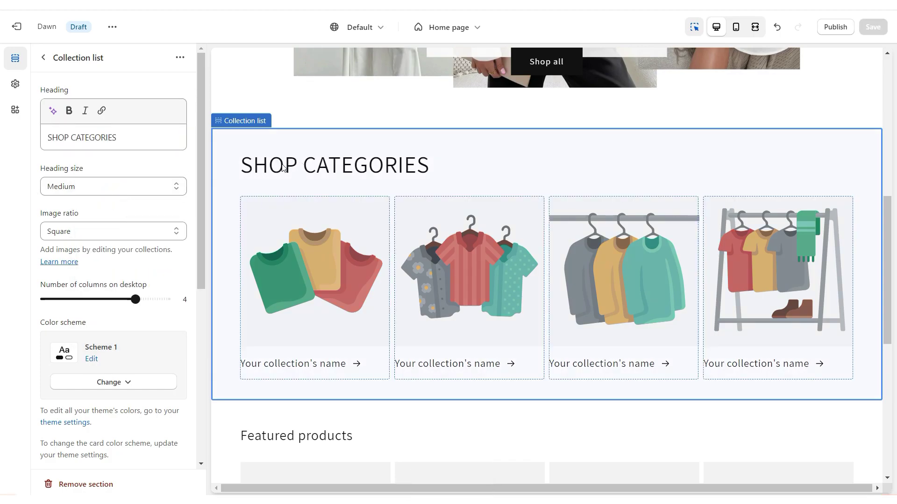
left_click(15, 84)
left_click(43, 65)
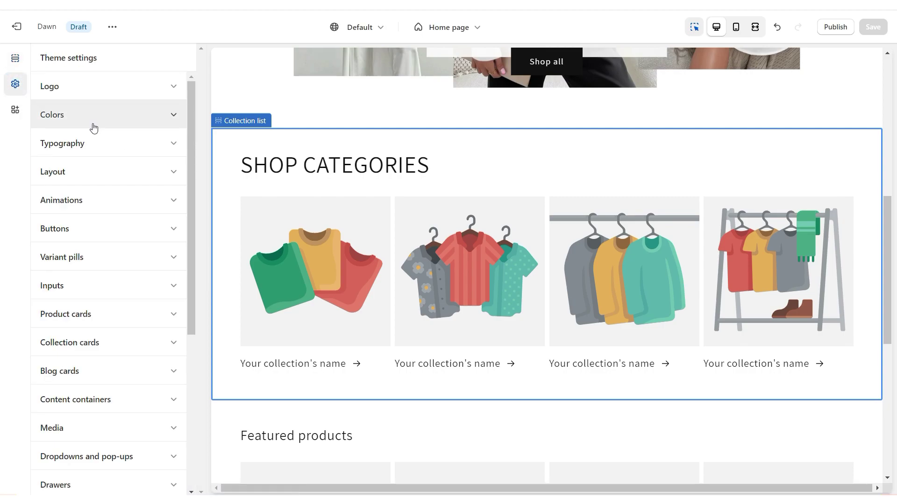
- Change the theme's heading font to Cormorant
left_click(86, 141)
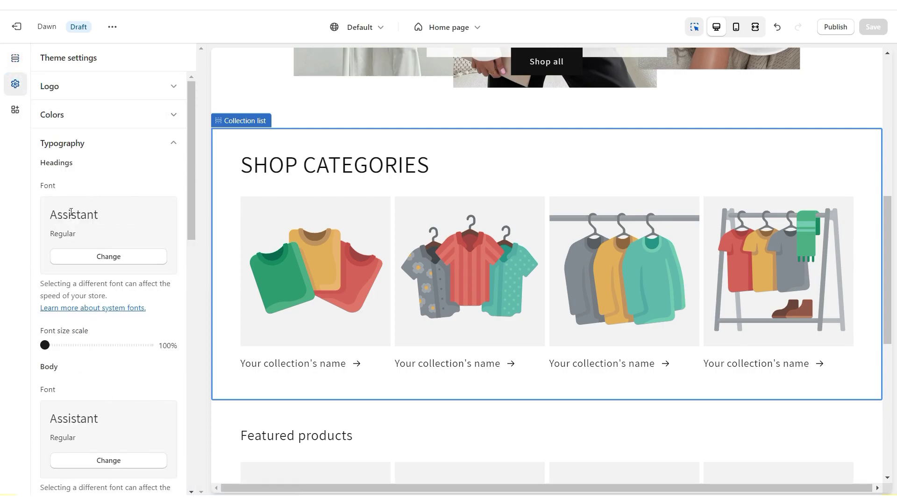
left_click(106, 257)
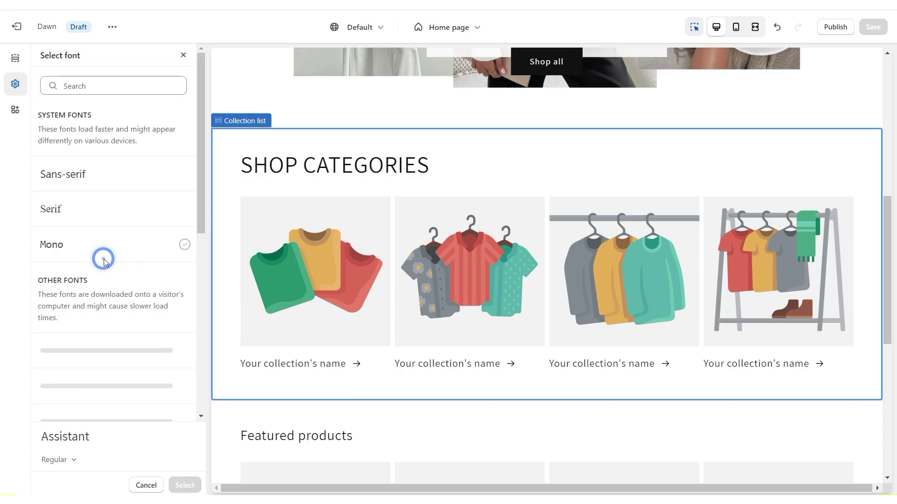
scroll(184, 233, "down", 15)
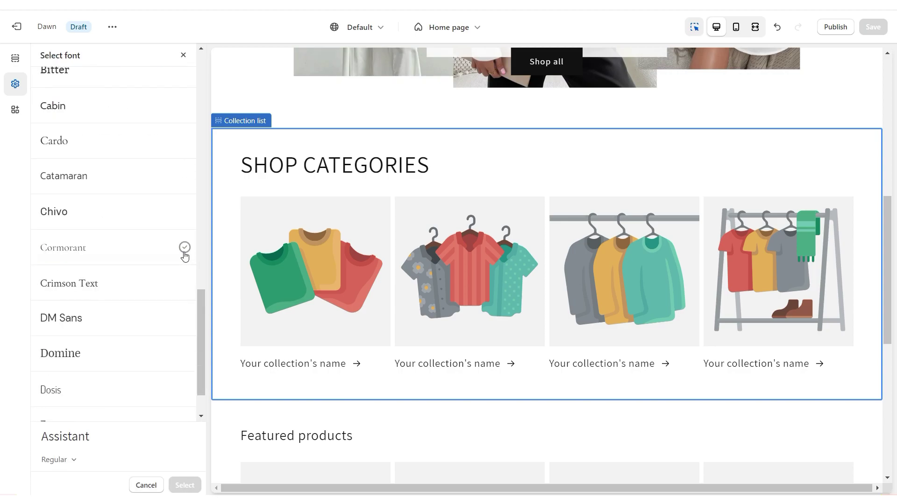
left_click(184, 246)
left_click(186, 486)
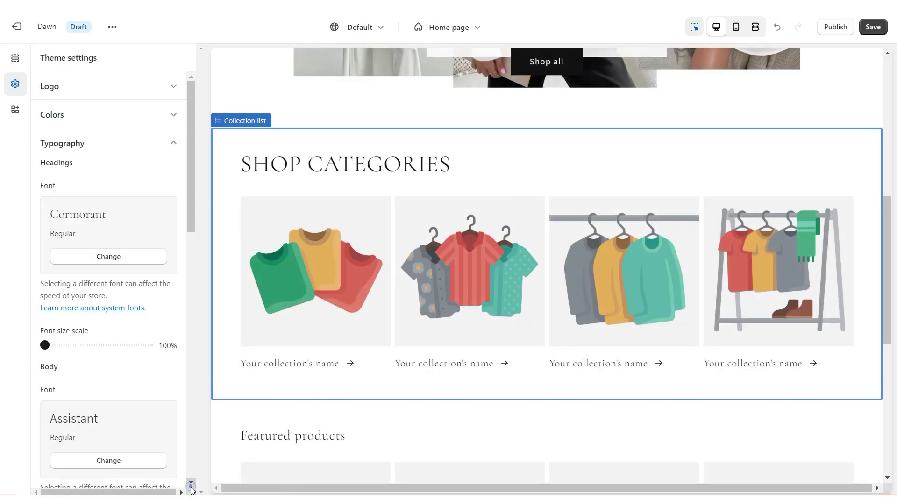
- Open and review the first collection block's settings in Shop Categories
left_click(329, 255)
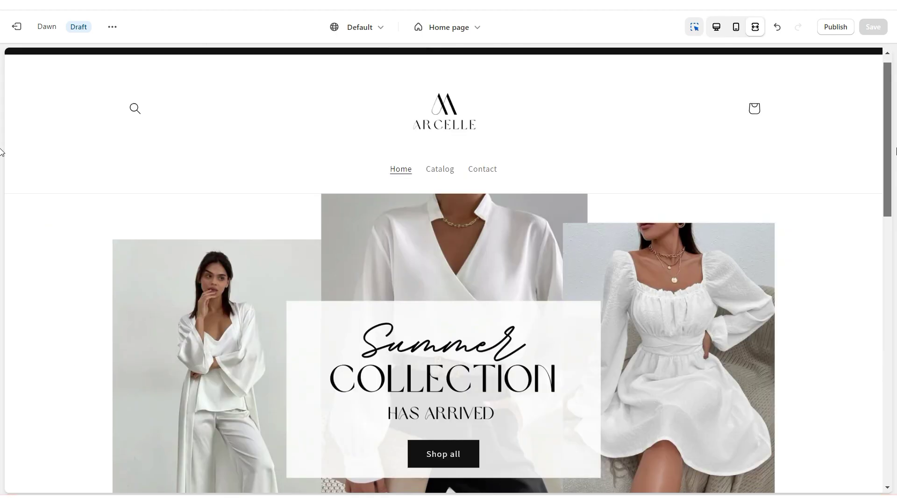
scroll(2, 187, "down", 5)
scroll(1, 225, "down", 3)
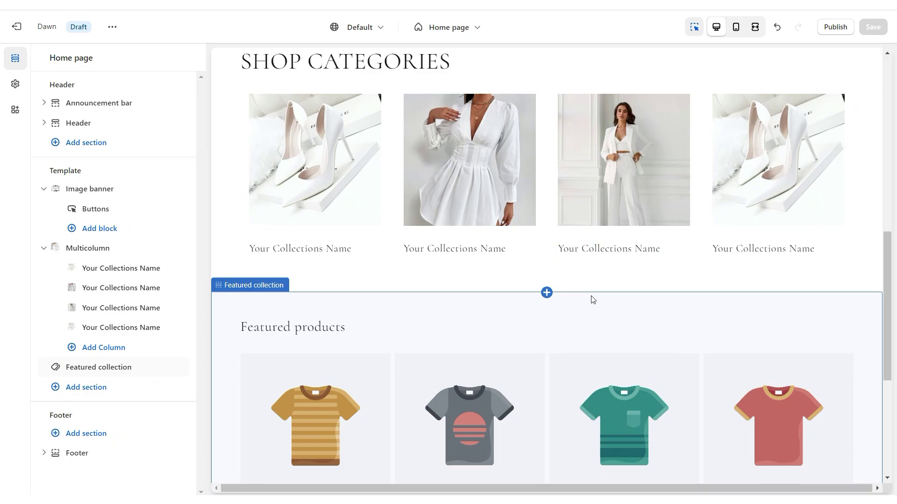
left_click(545, 297)
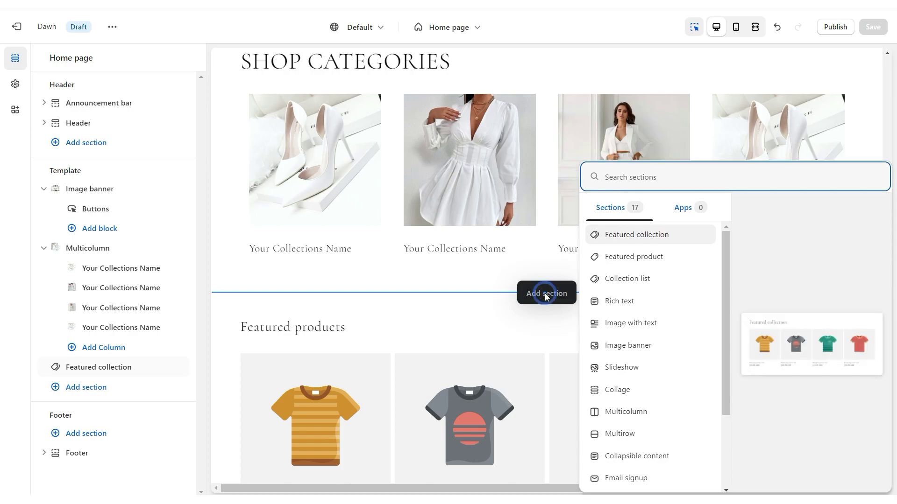
- Add a Small image banner below Shop Categories with the container hidden on desktop and mobile
left_click(614, 344)
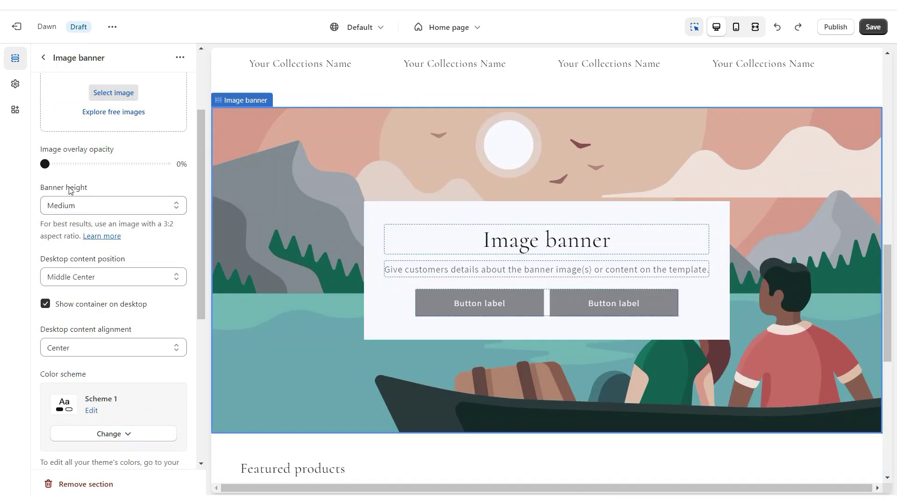
left_click(70, 206)
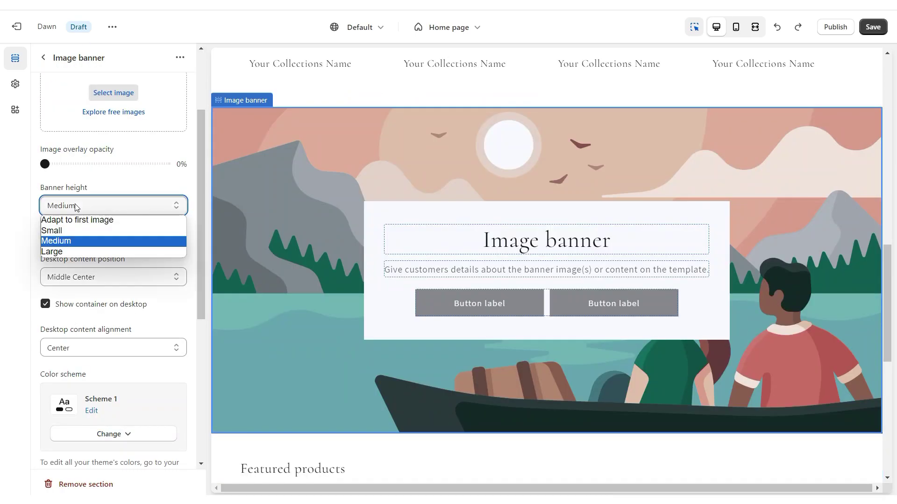
left_click(77, 228)
scroll(71, 199, "down", 3)
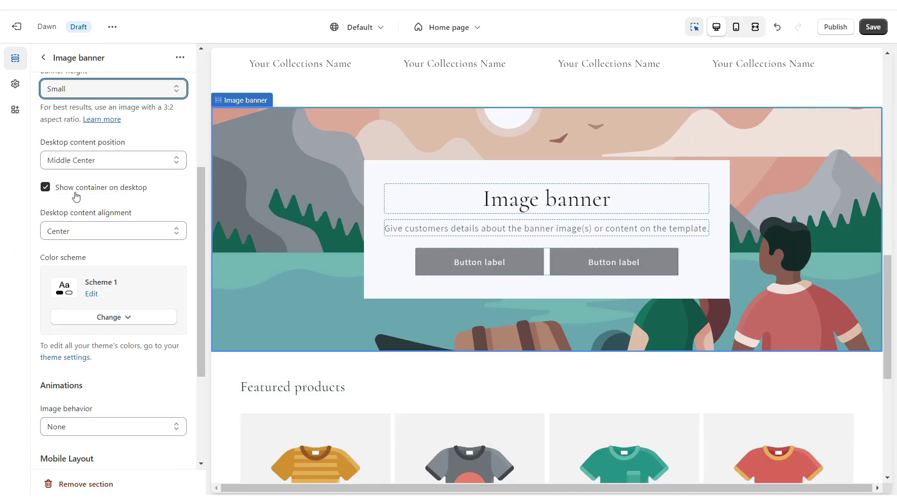
left_click(46, 188)
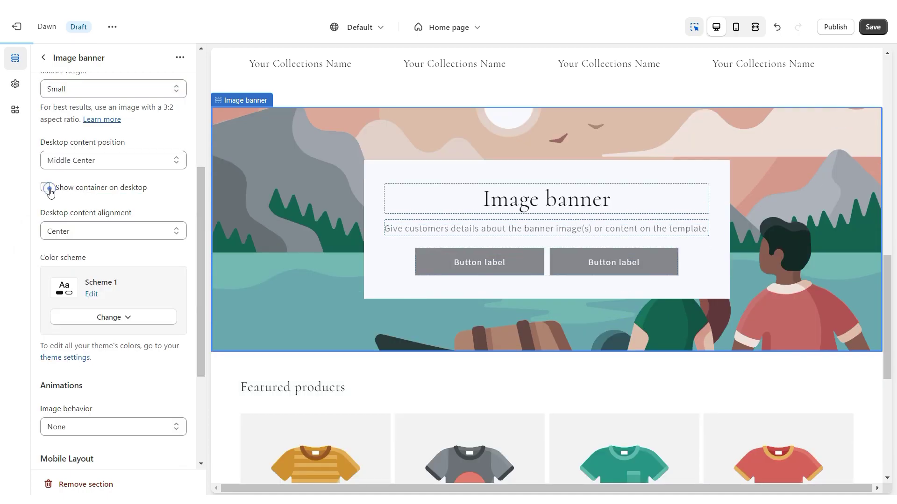
scroll(90, 207, "down", 3)
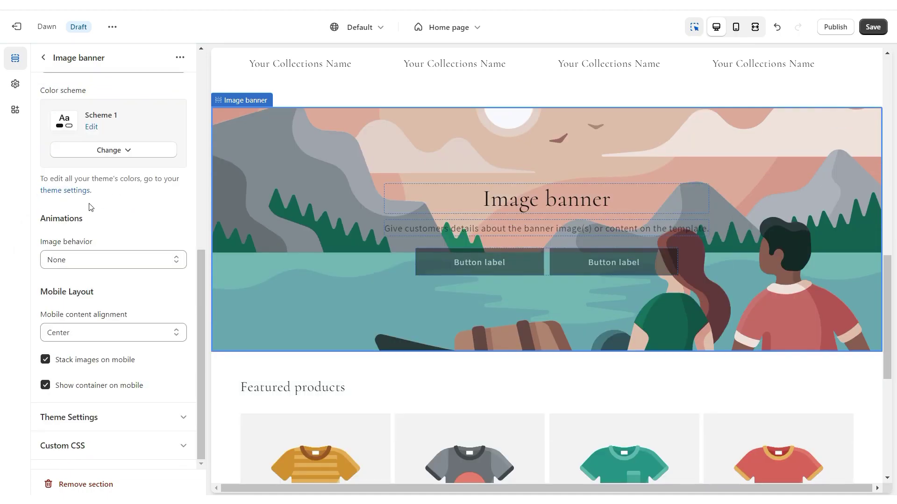
left_click(45, 386)
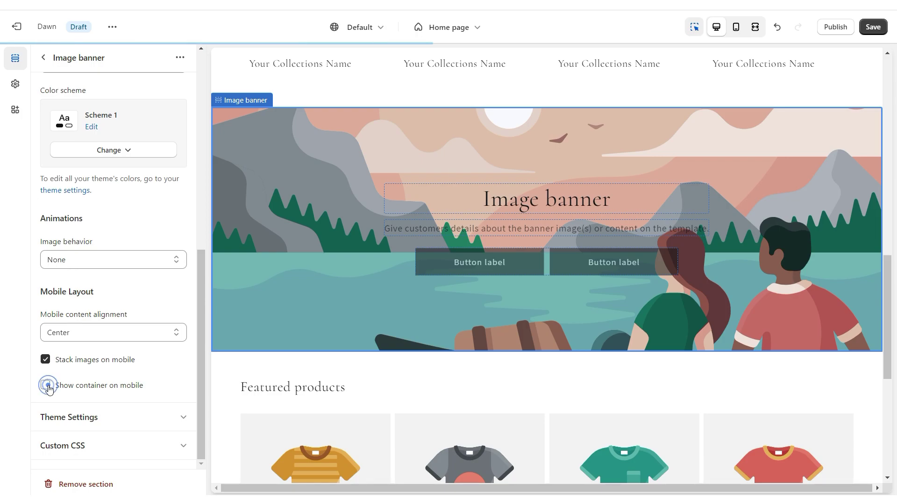
- Remove the second button and relabel the first button 'CONTACT US'
left_click(550, 265)
left_click(73, 239)
triple_click(74, 238)
key("BackSpace")
triple_click(63, 107)
type("CONTACT US")
left_click(114, 168)
left_click(380, 294)
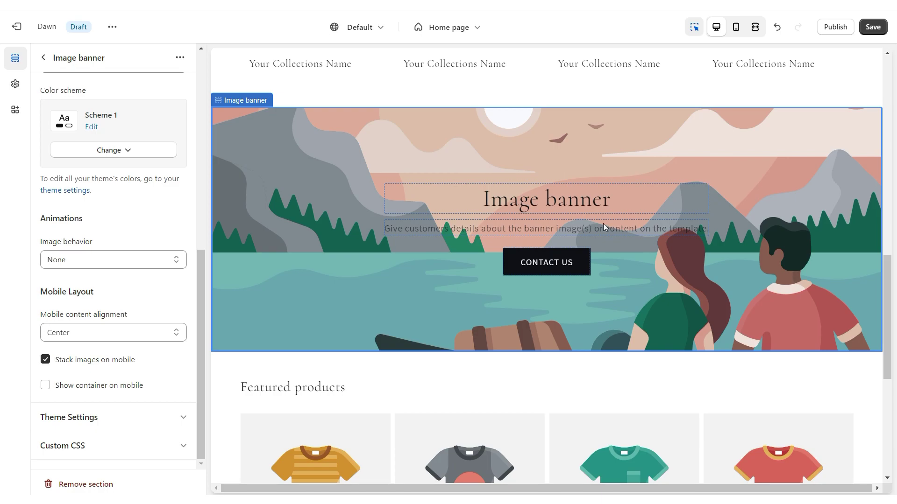
- Change the banner heading to 'ABOUT US' and paste in the welcome paragraph
left_click(547, 199)
triple_click(112, 140)
type("ABOUT US")
left_click(547, 228)
triple_click(112, 196)
type("Welcome to our boutique clothing brand, where fashion meets individuality. We curate a meticulously crafted collection that celebrates unique styles, embraces diversity, and empowers individuals to express their true selves through fashion. Discover garments that effortlessly blend quality, comfort, and trendsetting designs, allowing you to make a bold statement with every step you take.")
left_click(128, 206)
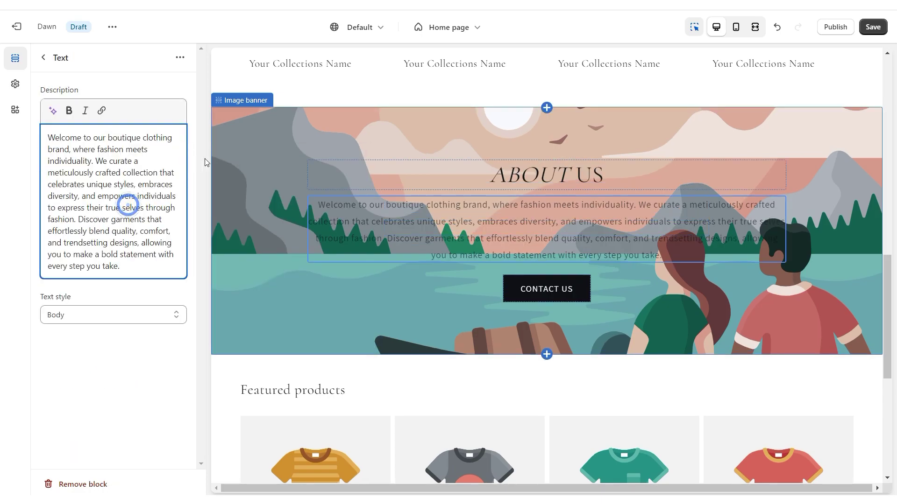
left_click(849, 264)
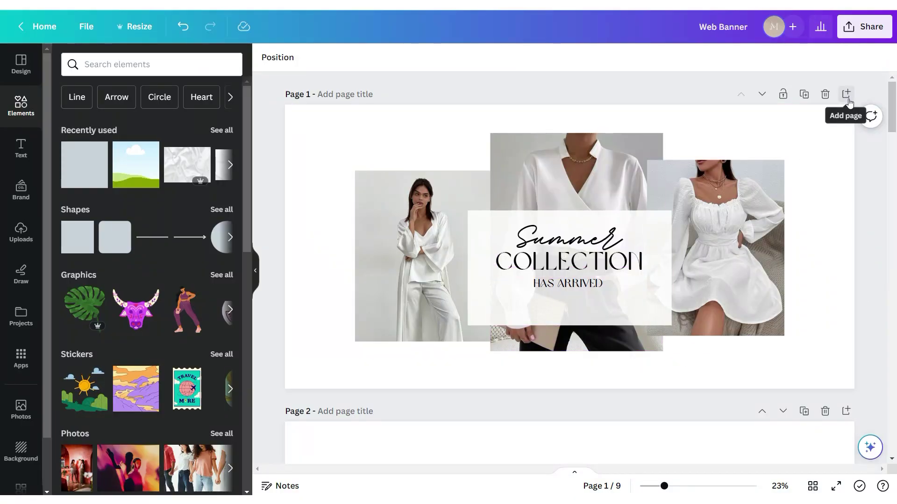
- Add Page 2 filled with an enlarged white silk photo and download it as a PNG
left_click(846, 94)
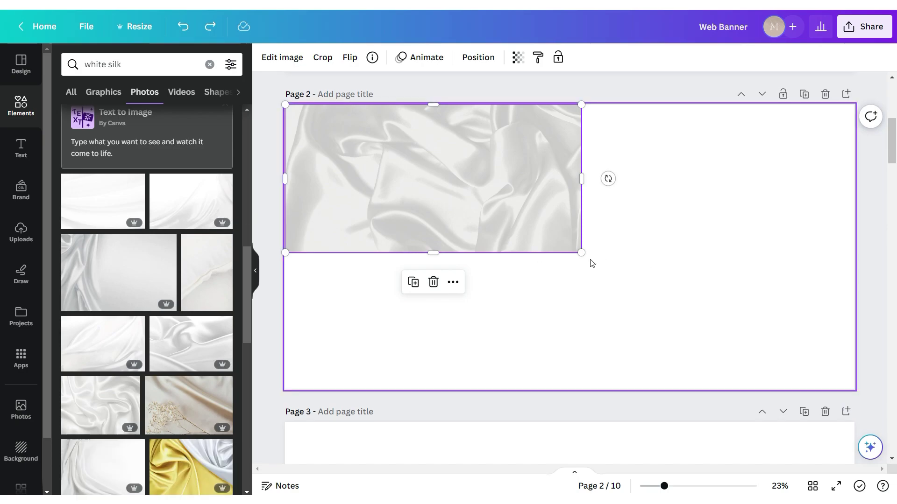
left_click_drag(581, 253, 851, 350)
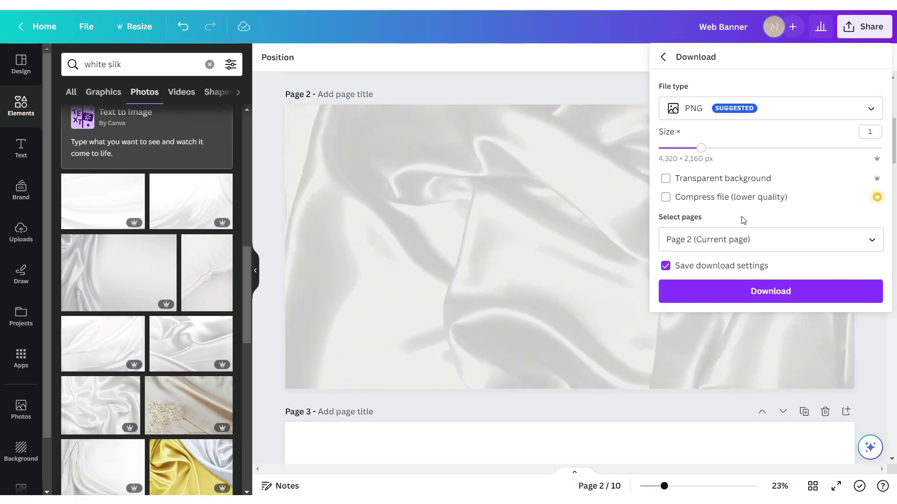
left_click(747, 292)
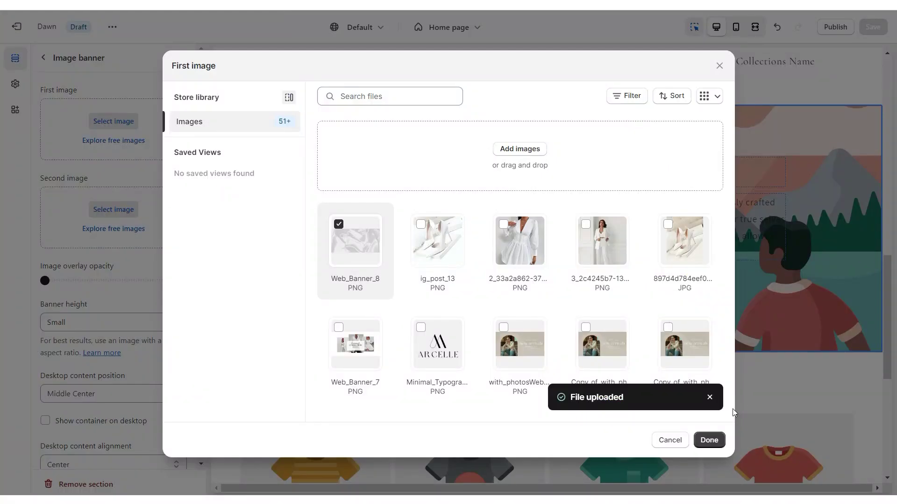
- Use Web_Banner_8 as the banner image with Fixed background position, then preview full width
left_click(709, 440)
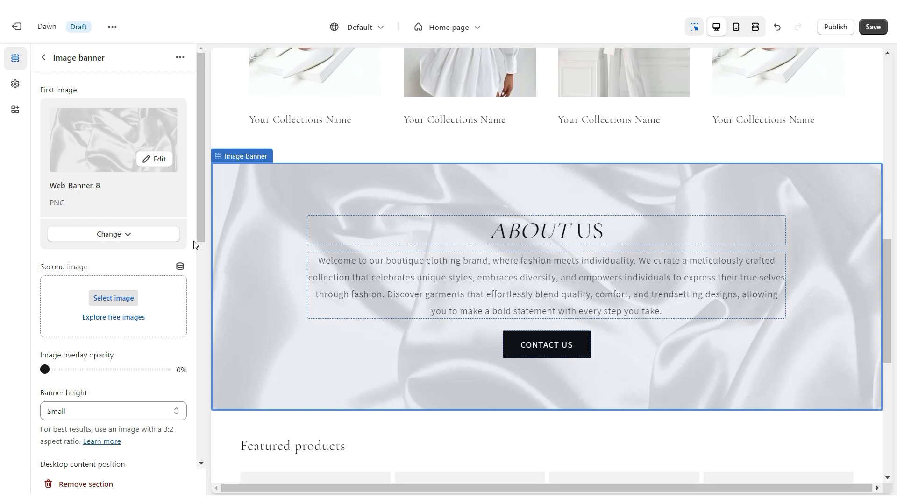
scroll(140, 245, "down", 10)
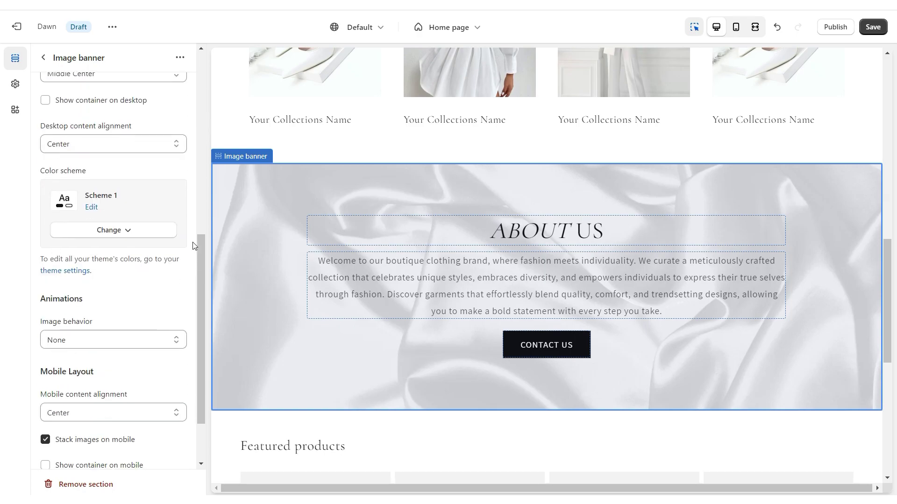
left_click(70, 259)
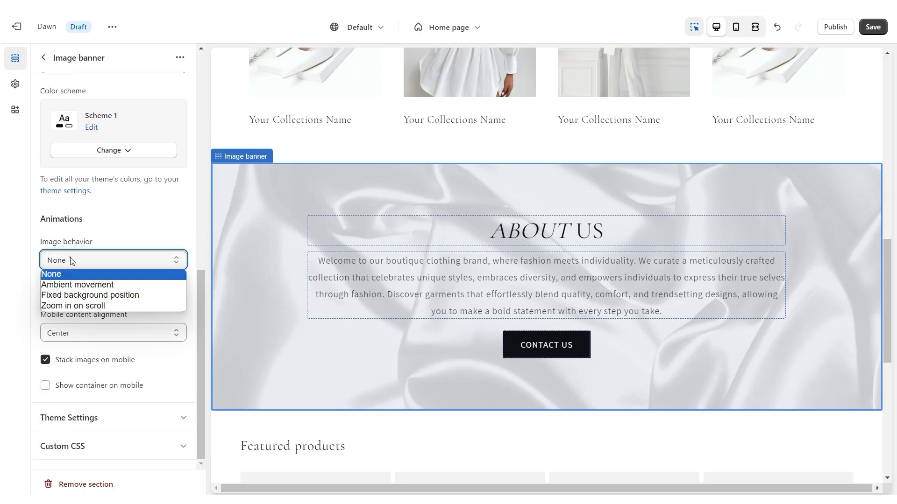
left_click(78, 297)
key("ctrl+shift+f")
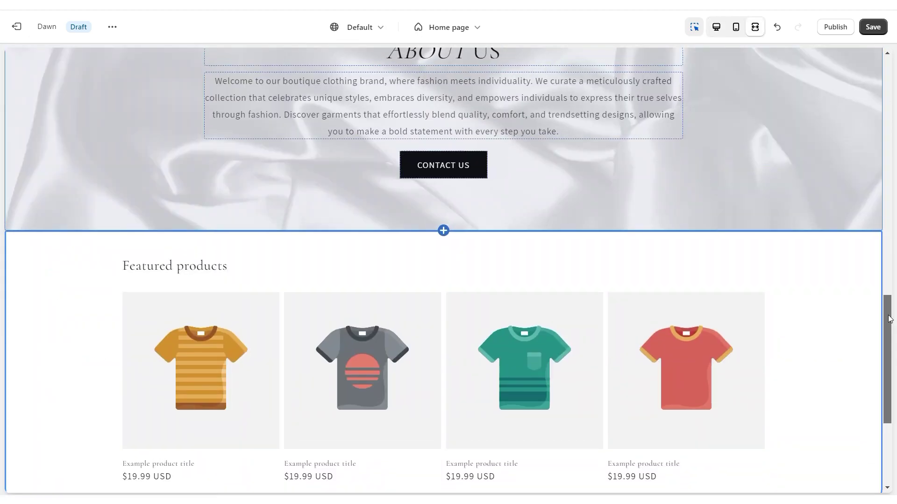
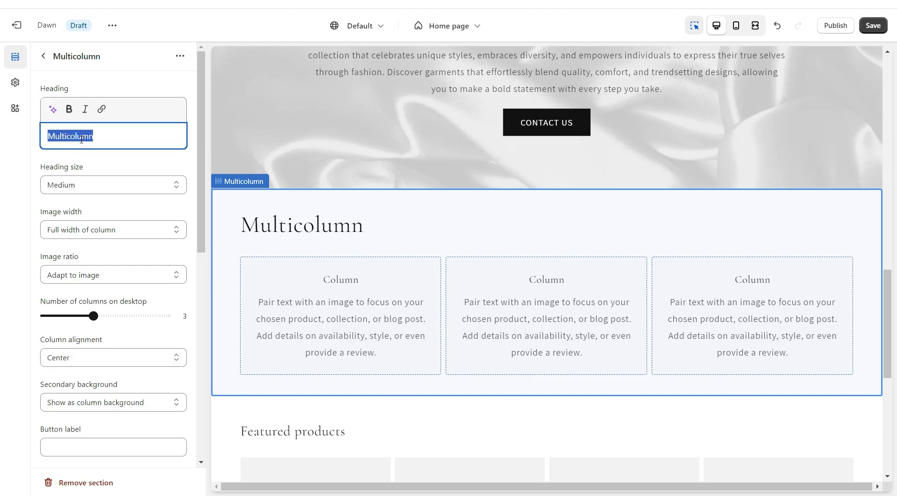
- Delete the Multicolumn heading and retitle the columns QUALITY FABRICS, EQUISITE DESIGNS and WARDROBE ESSENTIALS
left_click(326, 250)
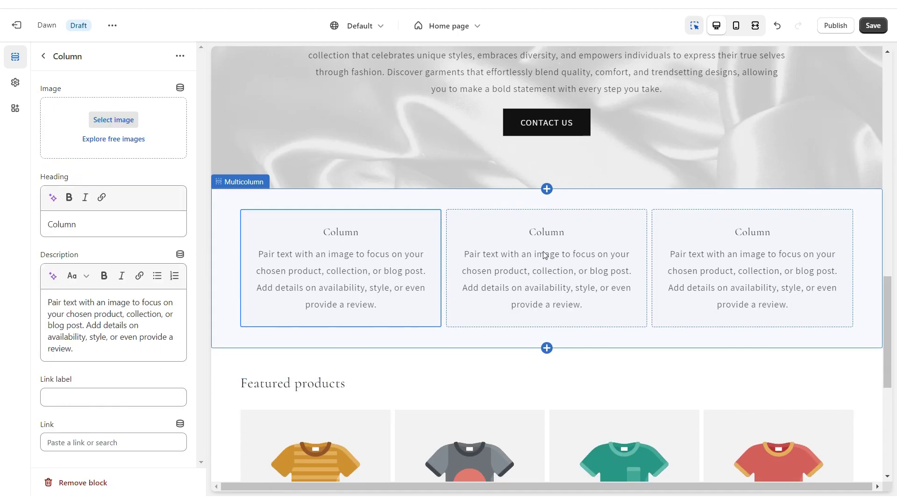
right_click(72, 233)
left_click(130, 236)
left_click(547, 281)
double_click(61, 224)
type("EQUISITE DESIGNS")
left_click(752, 280)
double_click(61, 224)
type("WARDROBE ESSENTIALS")
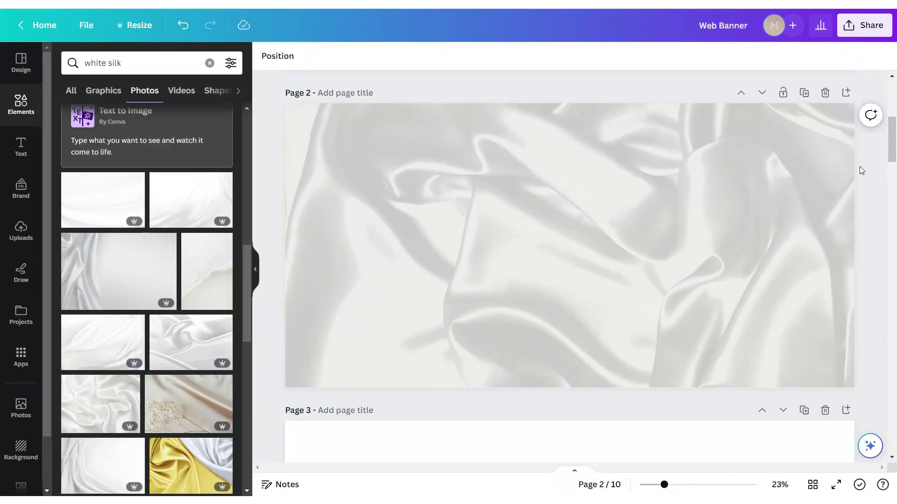
- Add a new page 3 holding the black hanger graphic, enlarged to fill the page
left_click(21, 231)
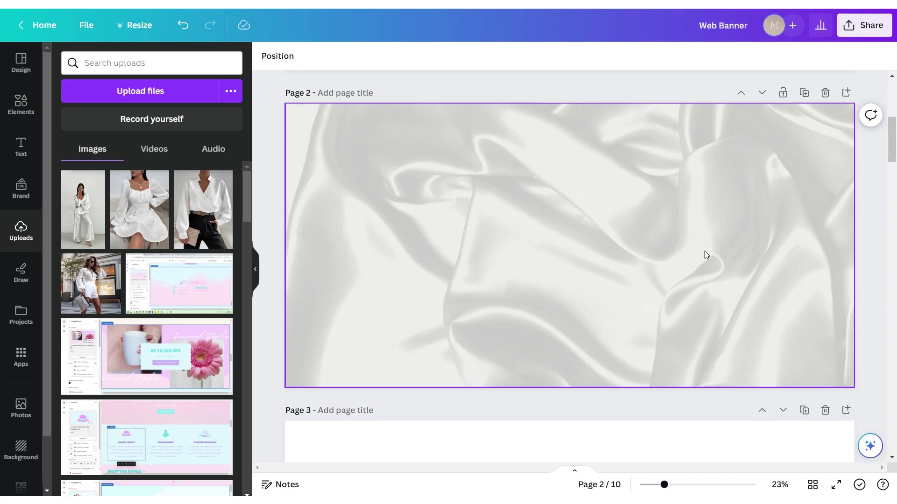
left_click(846, 92)
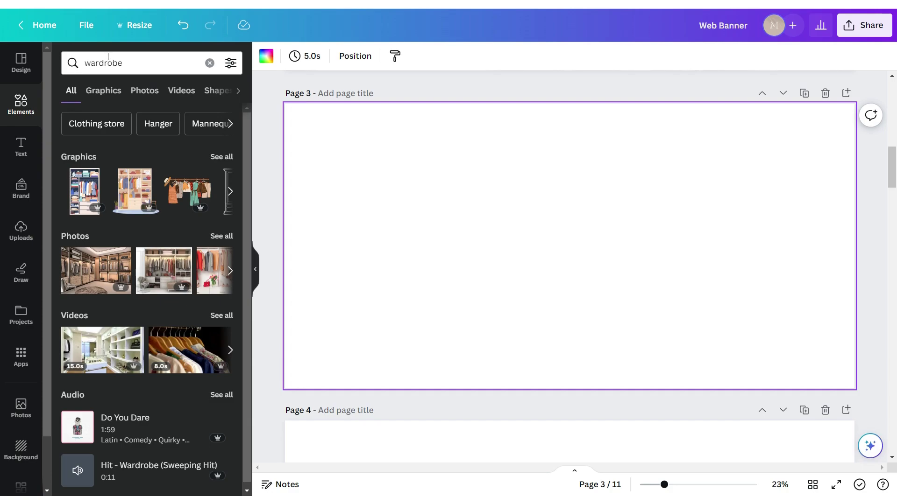
left_click(221, 156)
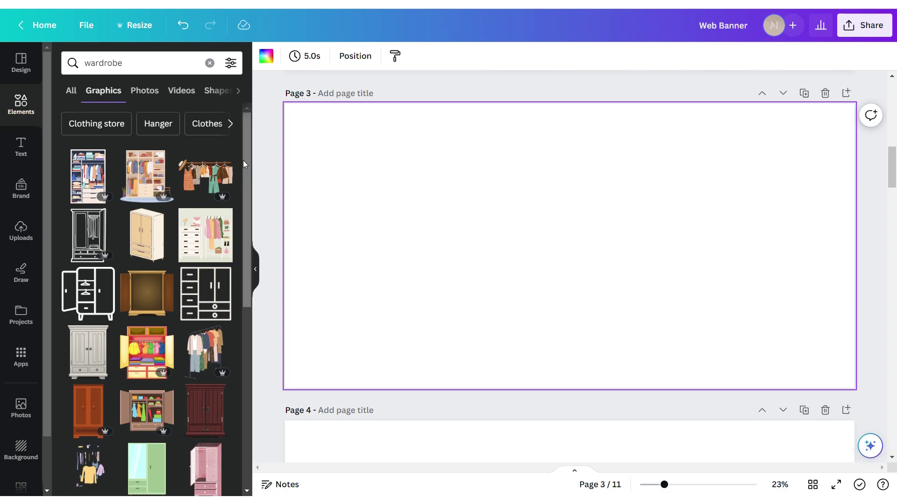
scroll(243, 161, "down", 7)
left_click(88, 355)
left_click_drag(765, 347, 769, 326)
left_click(850, 221)
- Enlarge the woman line-art on page 4 and the dress outline on page 5, then download pages 3–5 as PNGs
left_click(846, 126)
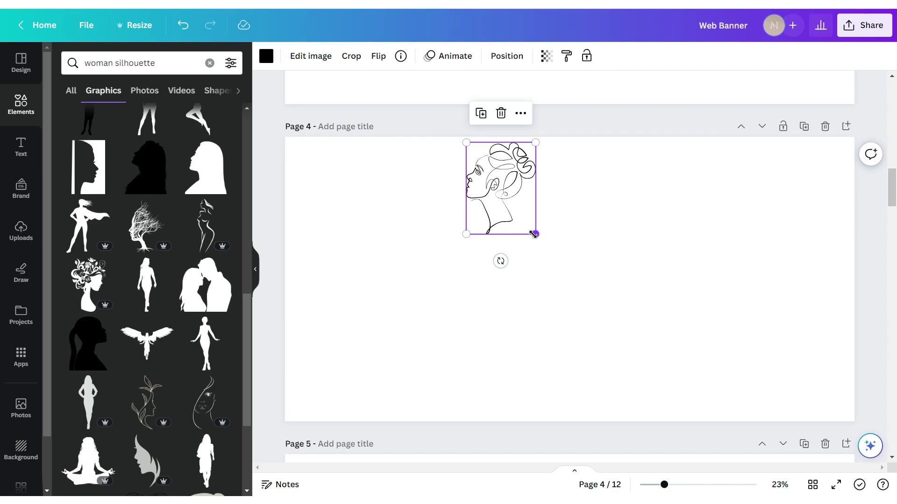
left_click_drag(533, 234, 661, 373)
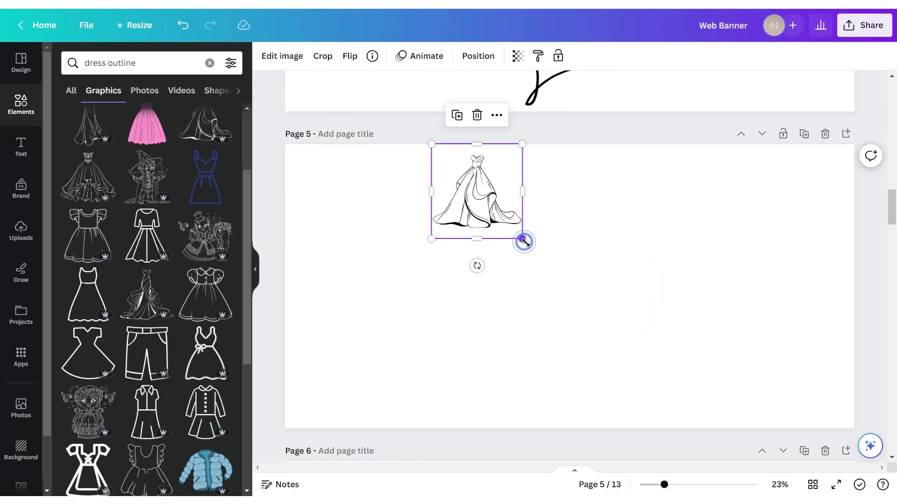
left_click_drag(524, 241, 724, 432)
left_click(735, 393)
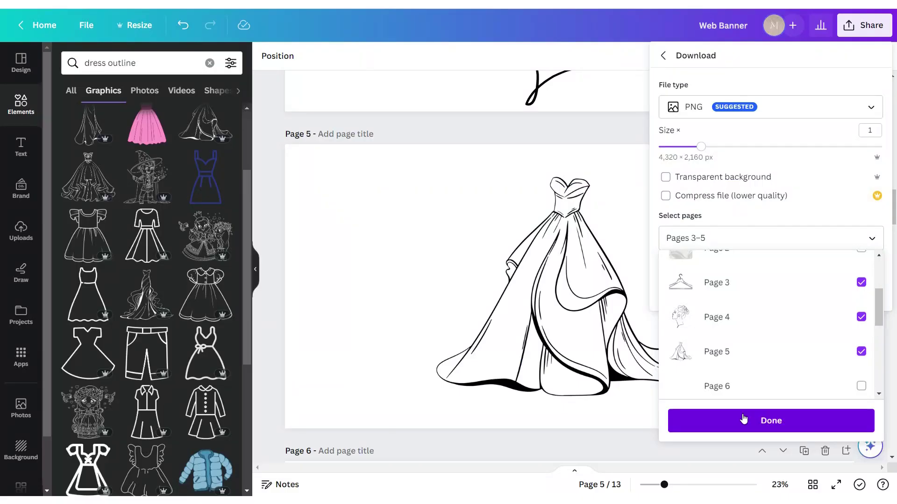
left_click(744, 420)
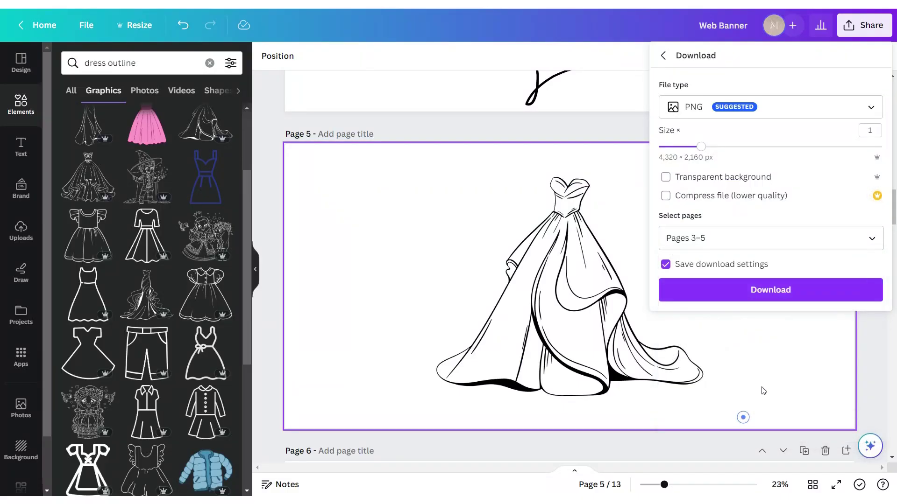
left_click(773, 289)
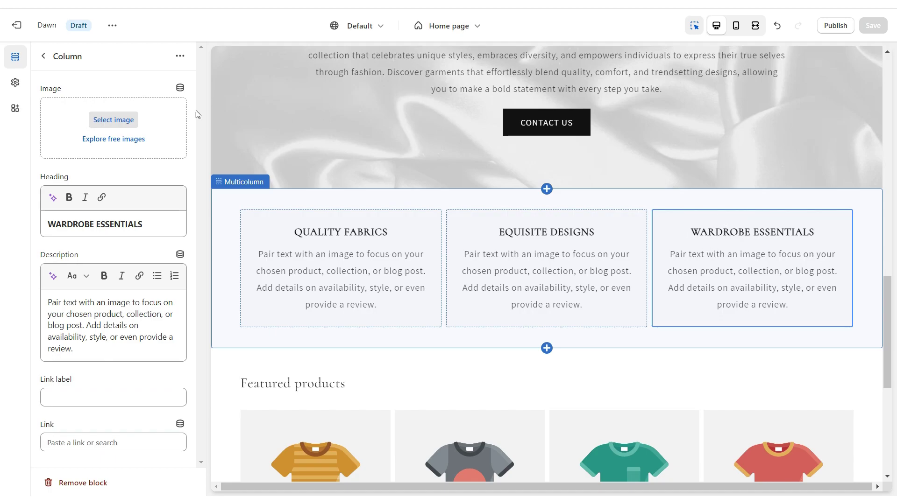
- Give WARDROBE ESSENTIALS the hanger image, set column images to half width, and save
left_click(98, 121)
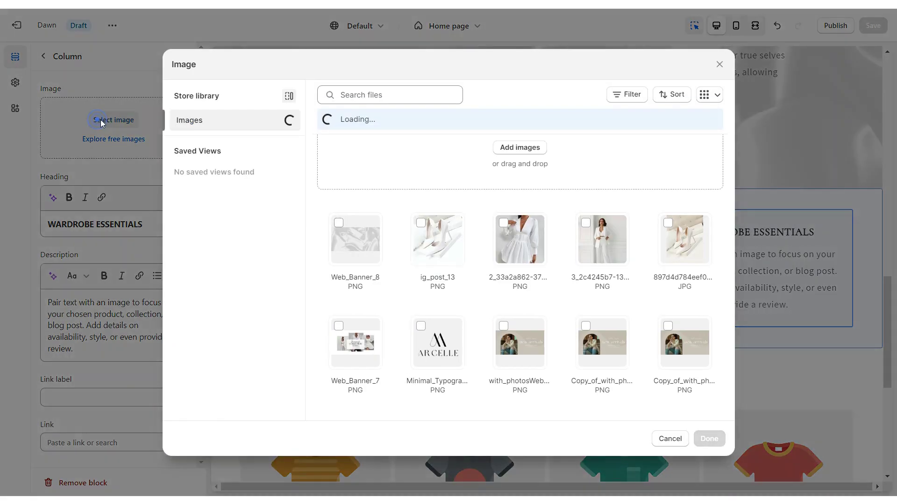
left_click(708, 439)
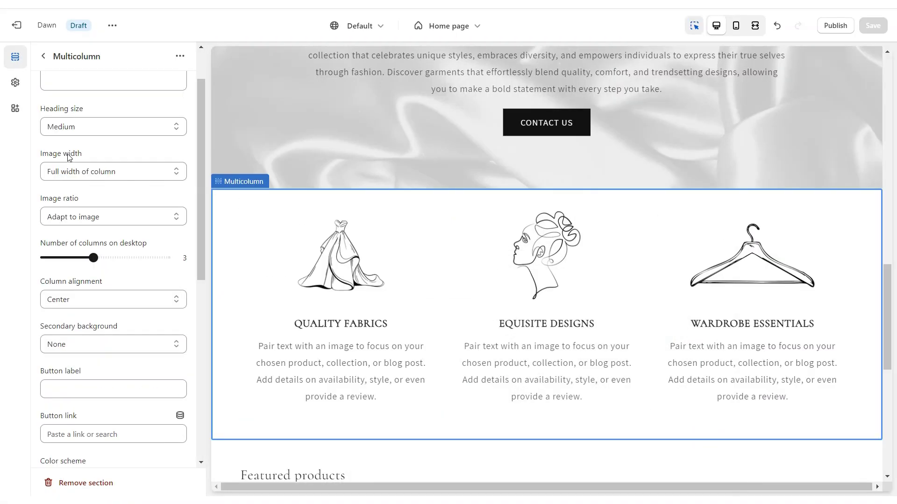
left_click(66, 172)
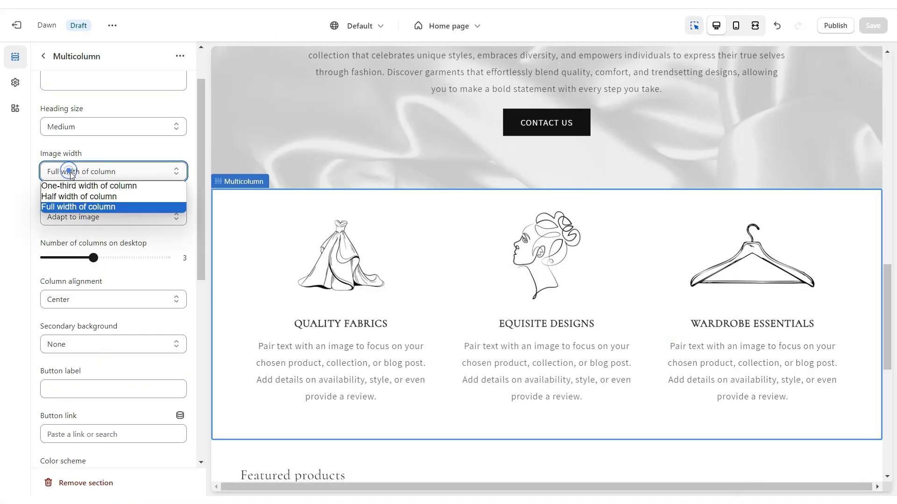
left_click(78, 196)
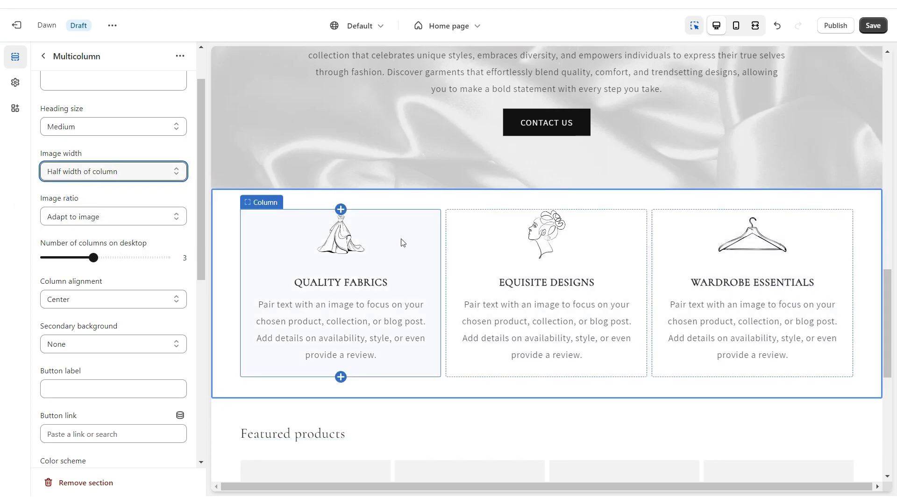
key("ctrl+s")
key("ctrl+shift+f")
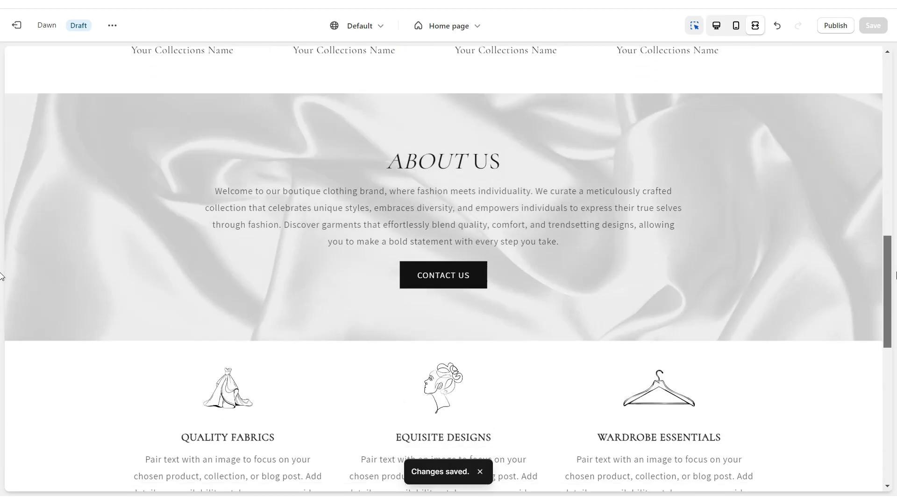
scroll(1, 276, "down", 4)
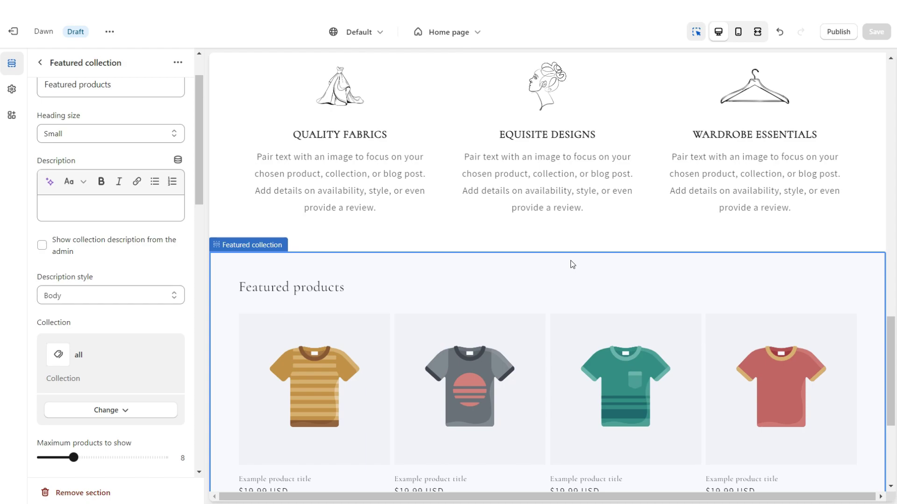
- Add a Featured collection section below the columns headed SHOP THE FAVES ✧
left_click(563, 251)
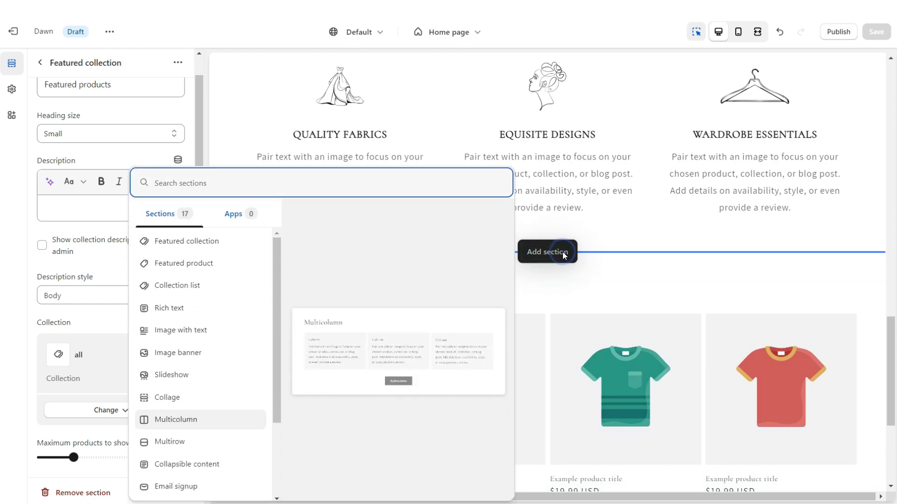
left_click(176, 241)
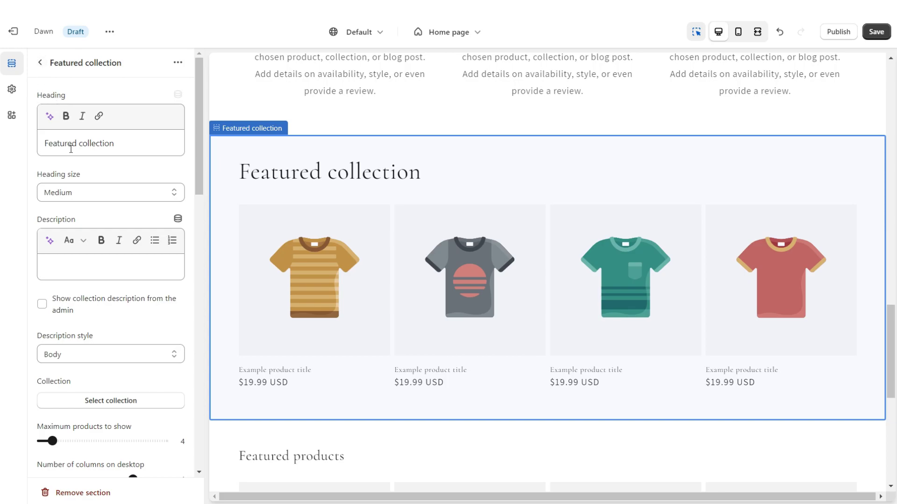
left_click(71, 148)
key("ctrl+a")
right_click(104, 146)
left_click(108, 204)
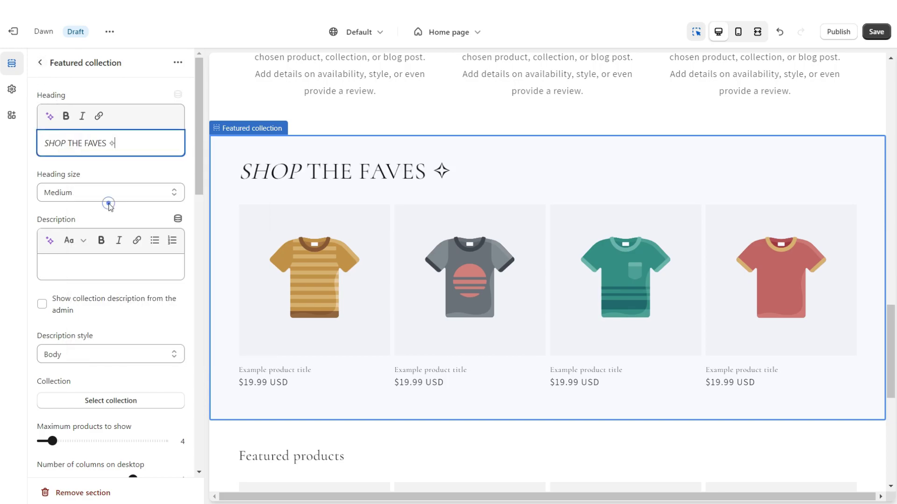
scroll(123, 407, "down", 6)
- Apply Scheme 2 to the section and tint Scheme 2's background pale pink
left_click(124, 408)
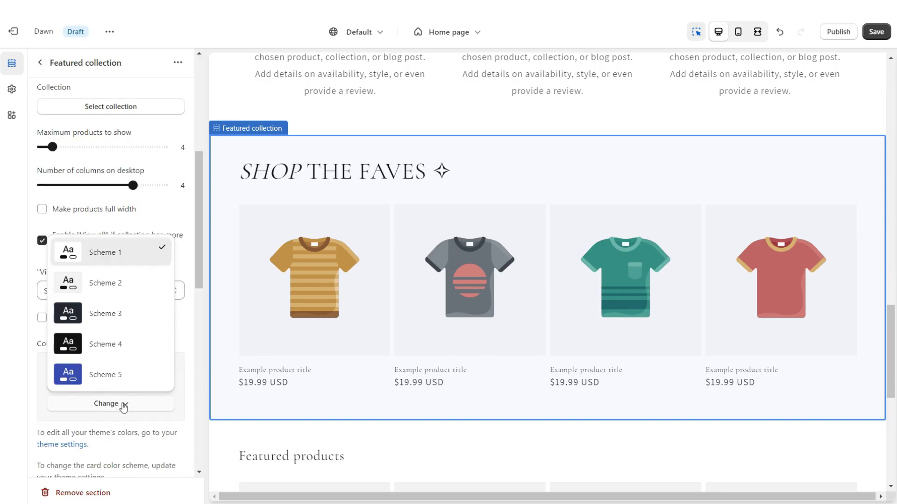
left_click(107, 280)
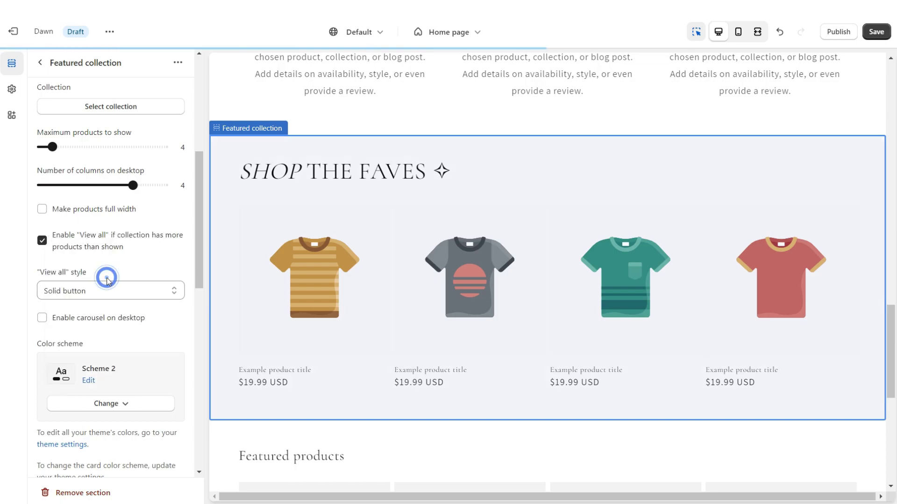
left_click(12, 88)
left_click(82, 121)
left_click(134, 202)
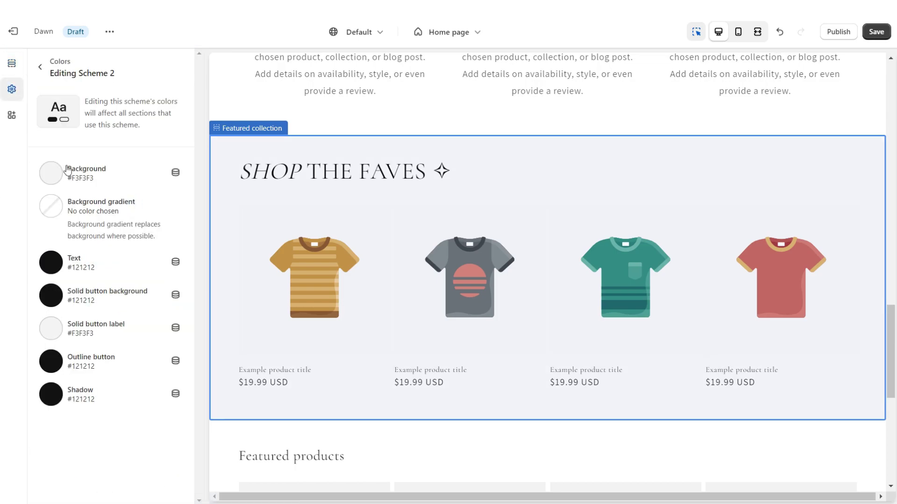
left_click(52, 175)
left_click_drag(46, 197, 48, 192)
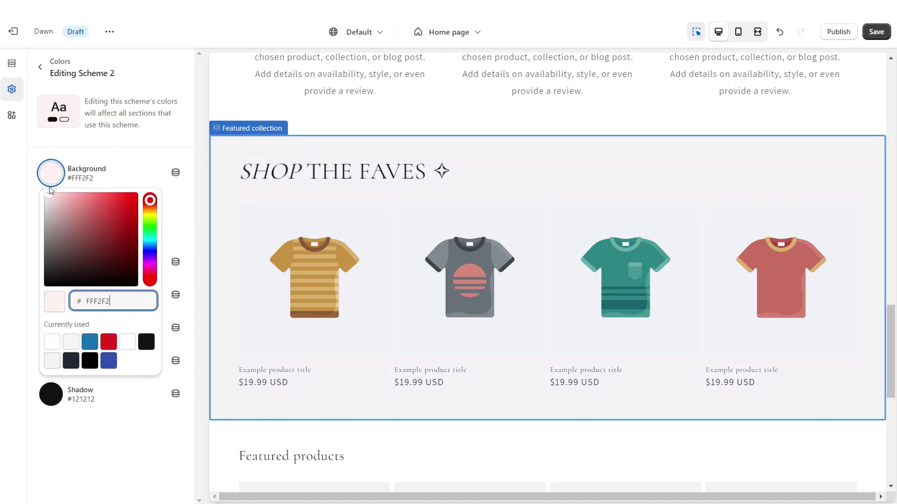
left_click(40, 67)
- Set the Featured collection section to show the 'all' collection
scroll(107, 294, "down", 2)
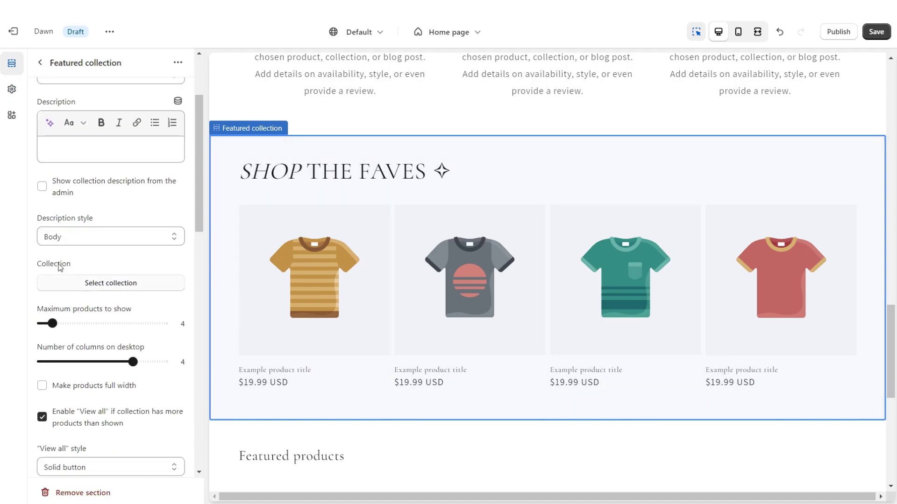
left_click(108, 285)
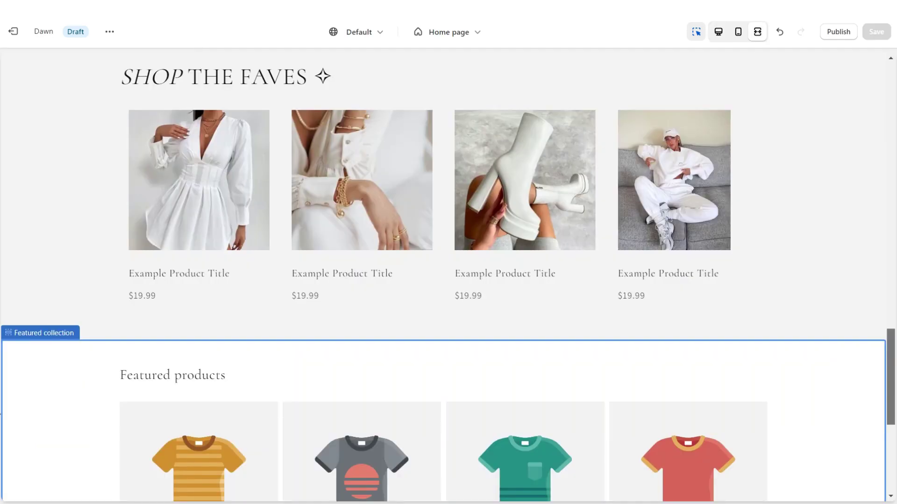
scroll(1, 413, "up", 1)
scroll(1, 402, "up", 2)
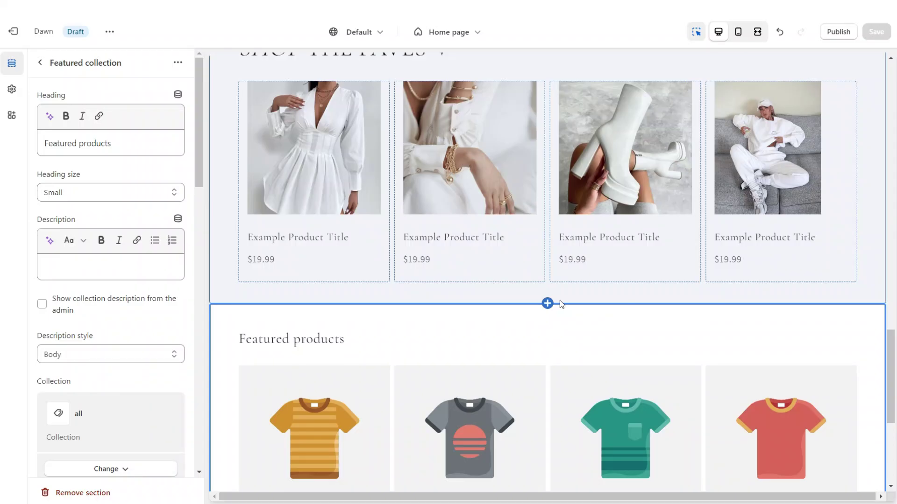
- Add a Multicolumn section below SHOP THE FAVES with four desktop columns and no button label
left_click(547, 303)
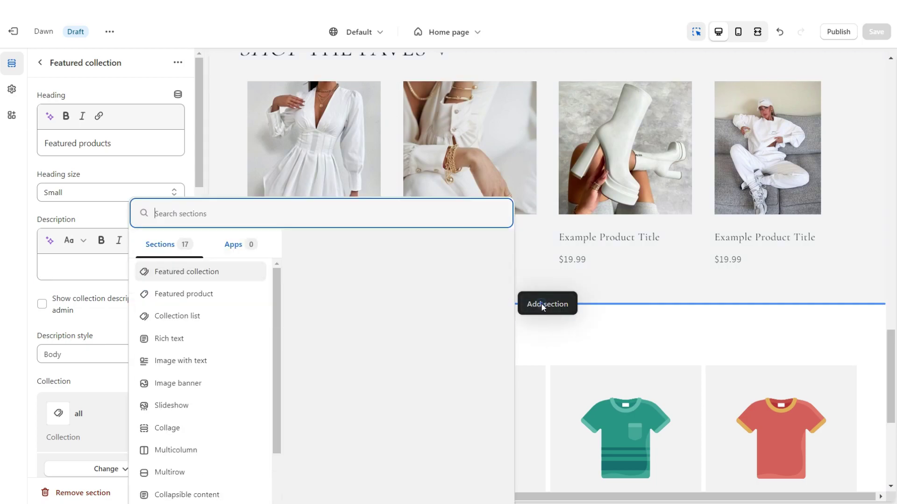
left_click(213, 418)
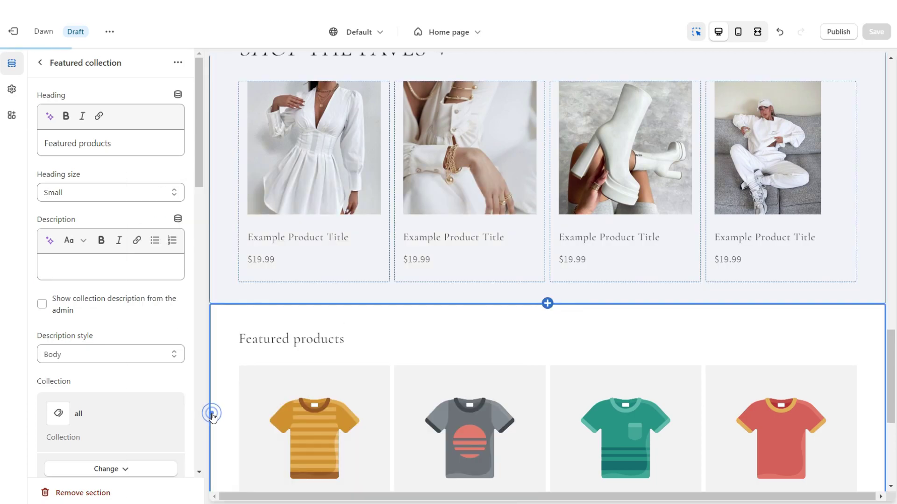
left_click_drag(90, 322, 116, 325)
scroll(73, 227, "down", 5)
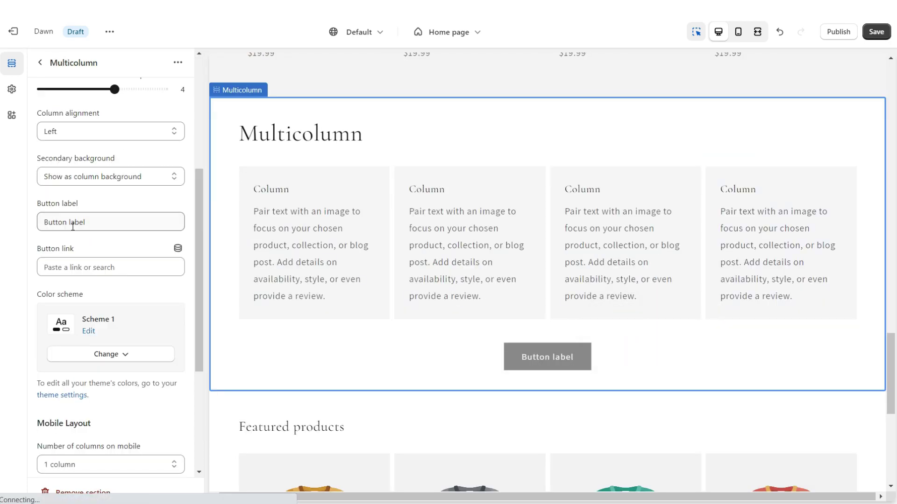
left_click(76, 224)
double_click(76, 223)
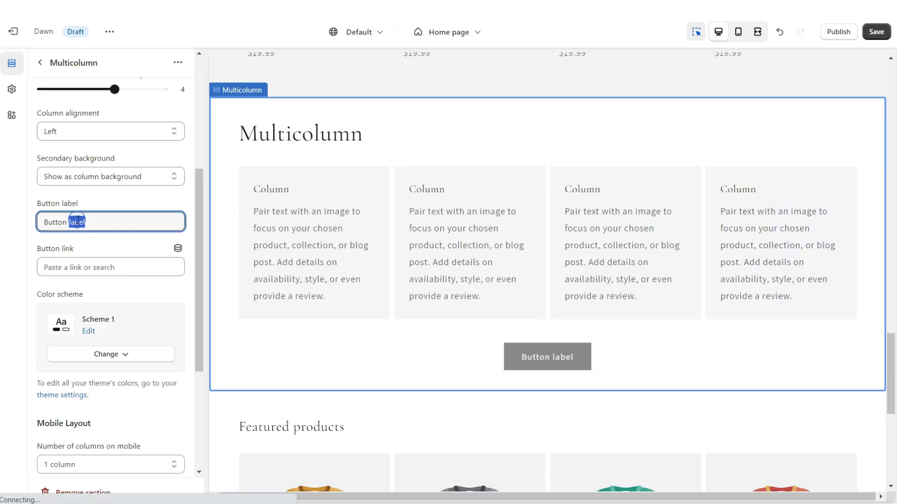
key("ctrl+a")
key("BackSpace")
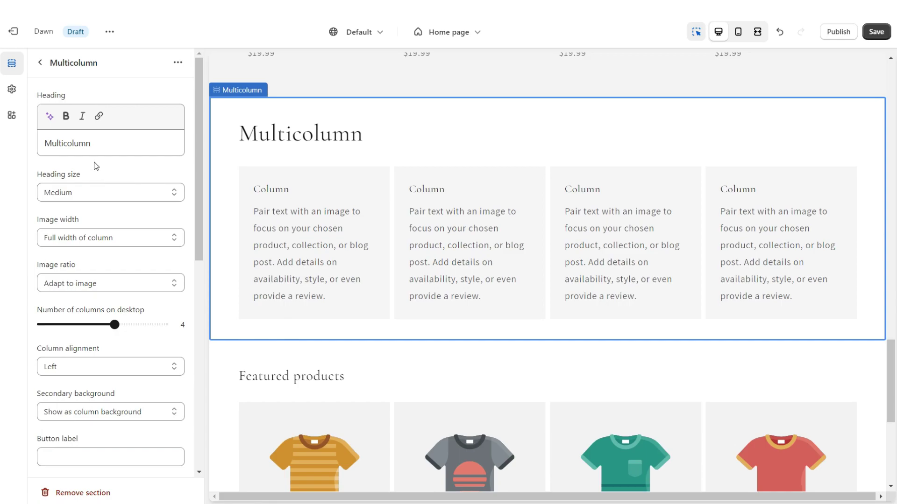
- Title the section CUSTOMER FEEDBACK, save, and centre the column alignment
left_click(76, 143)
key("ctrl+a")
type("CUSTOMER FEEDBACK")
key("ctrl+s")
scroll(142, 253, "down", 3)
left_click(140, 251)
left_click(127, 275)
- Replace the first column's heading with five stars and its description with a customer review
left_click(354, 212)
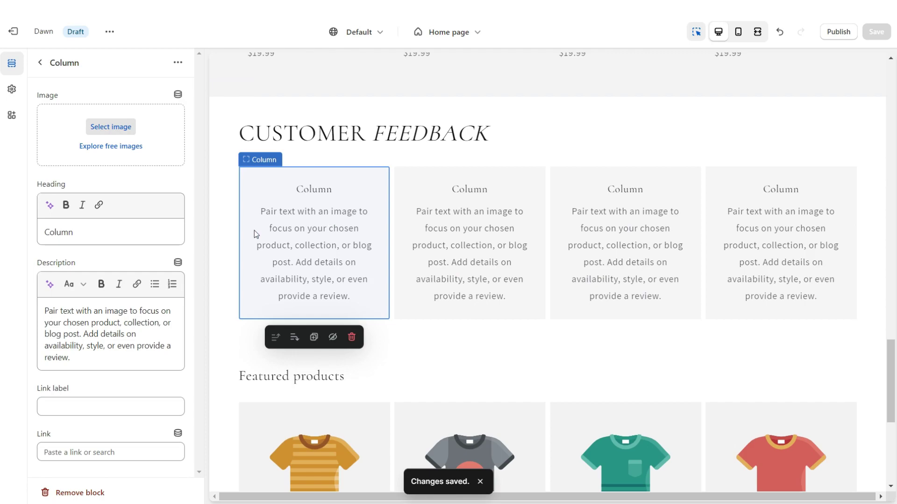
left_click(76, 236)
key("ctrl+a")
right_click(75, 237)
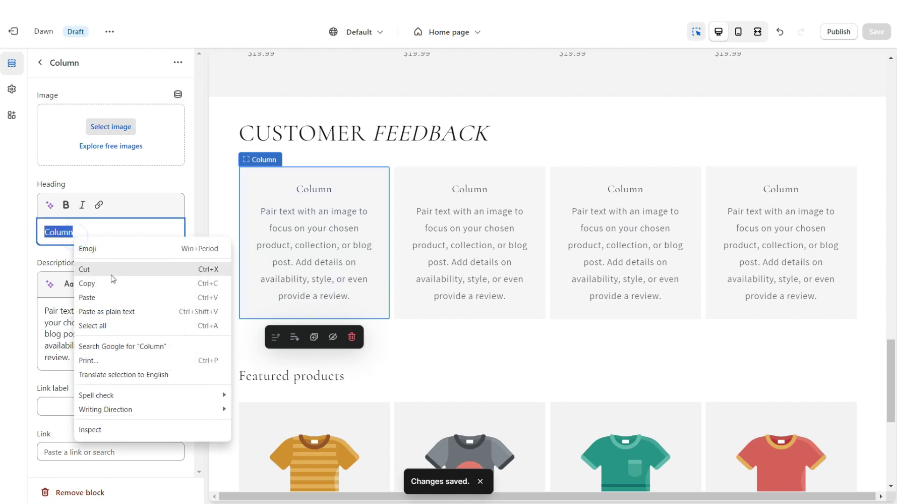
left_click(94, 297)
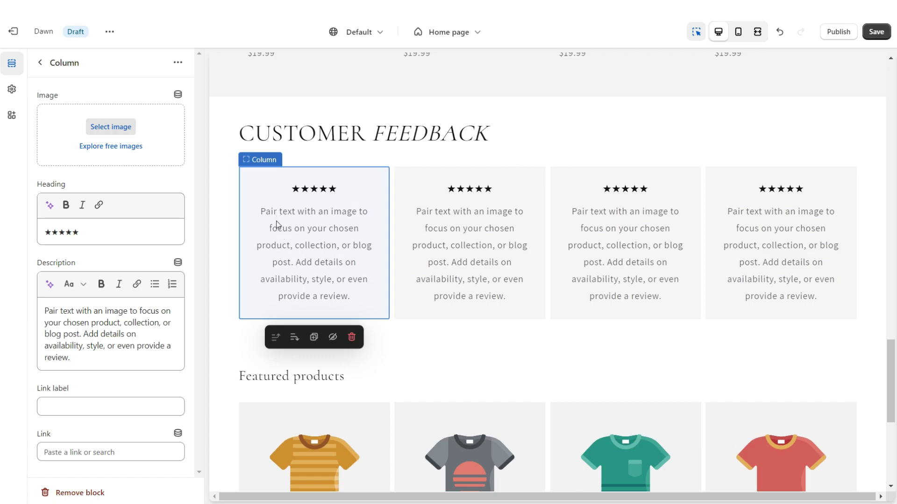
left_click(113, 354)
key("ctrl+a")
type("Excellent quality and fast shipping times! I'm in love with my product, I'll be shopping from here again. Allie Hall")
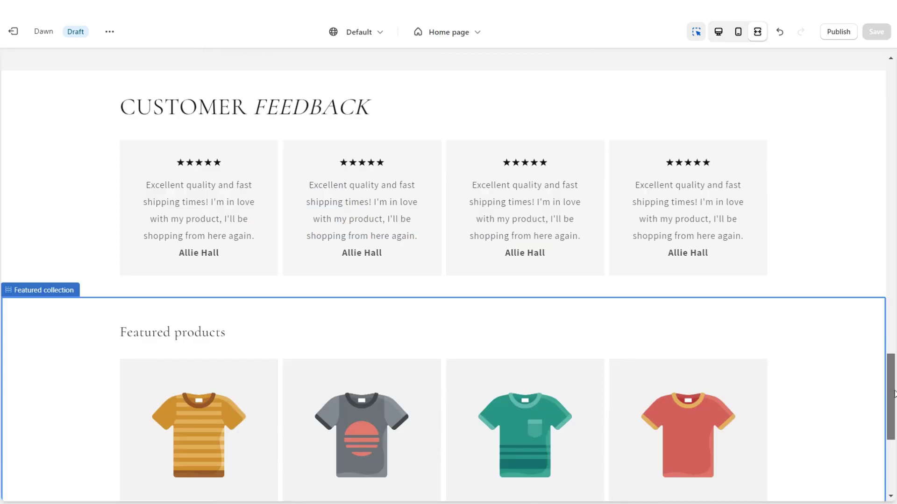
- Scroll up the full-page preview toward the customer feedback reviews
scroll(893, 394, "up", 4)
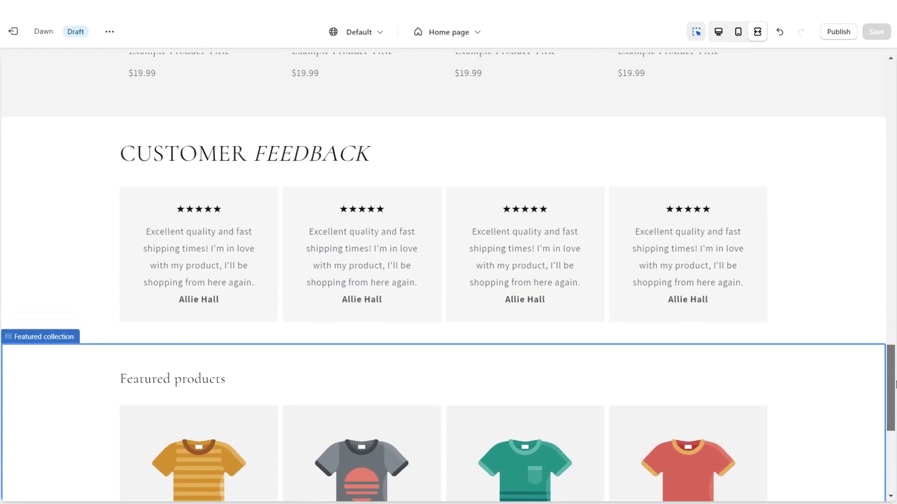
scroll(448, 276, "up", 1)
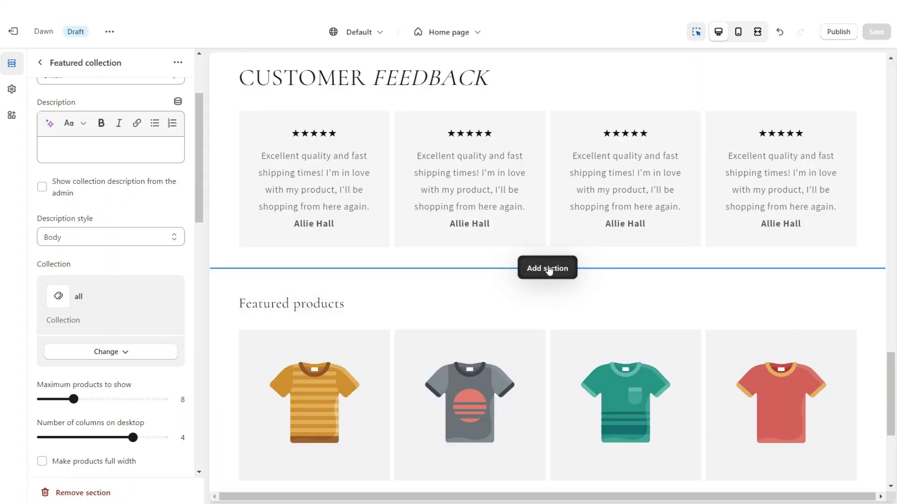
- Add an Image banner with a single button labelled SHOP THIS COLLECTION
left_click(549, 270)
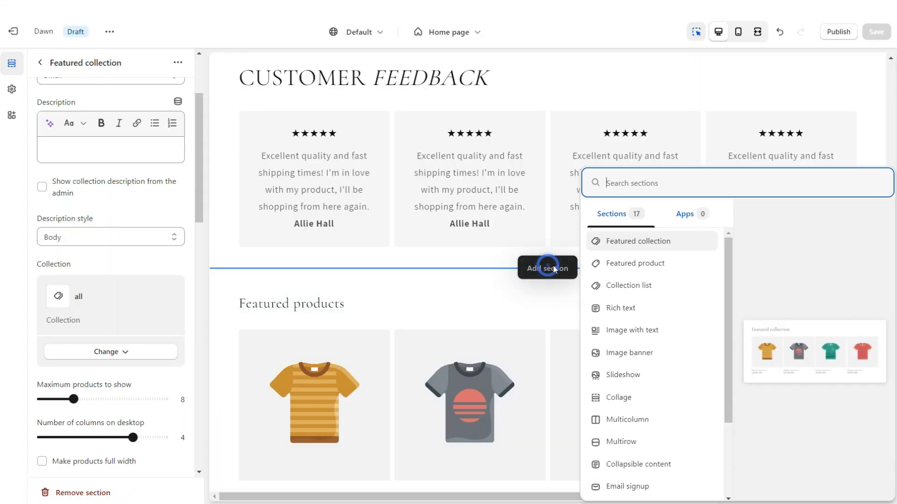
left_click(621, 351)
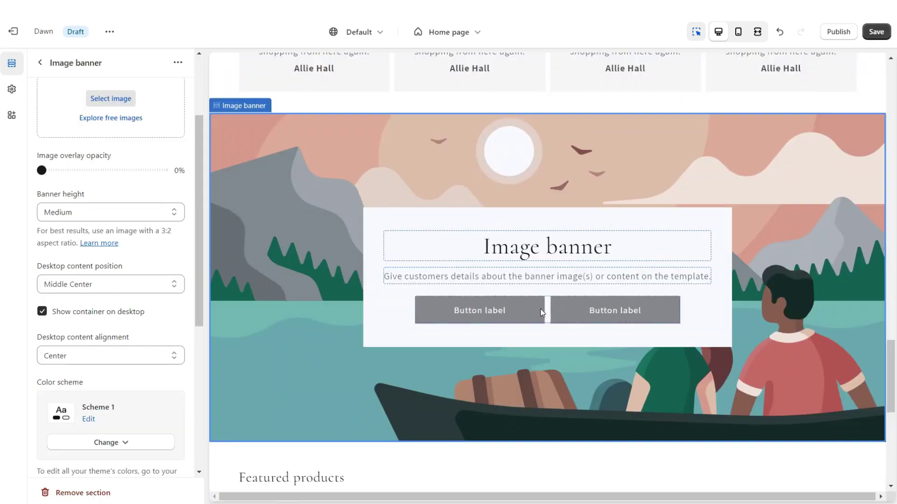
left_click(542, 313)
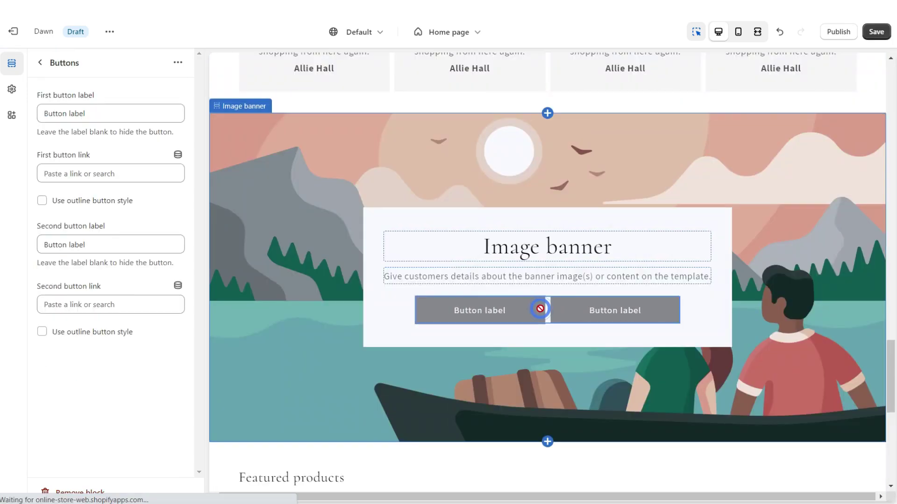
triple_click(84, 245)
key("BackSpace")
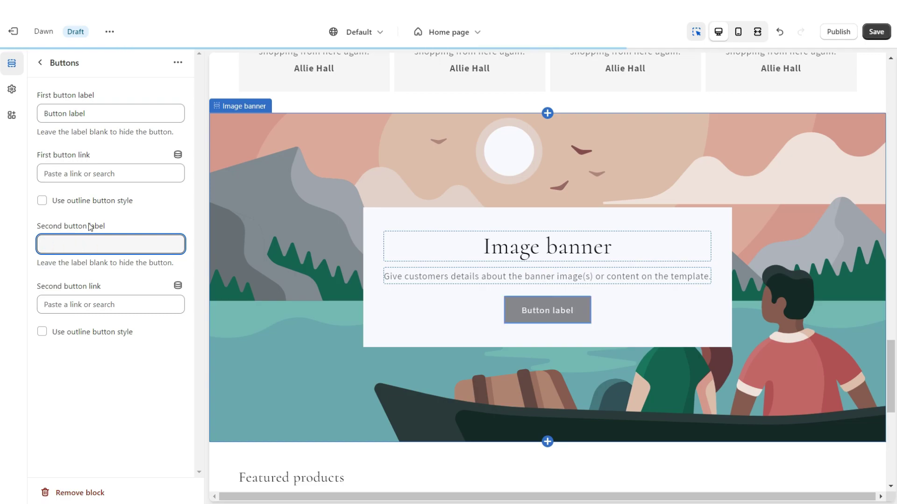
triple_click(111, 113)
type("SHOP THIS COLLECTION")
- Change the banner heading to UP TO 50% OFF
left_click(547, 246)
triple_click(70, 143)
right_click(105, 142)
left_click(142, 208)
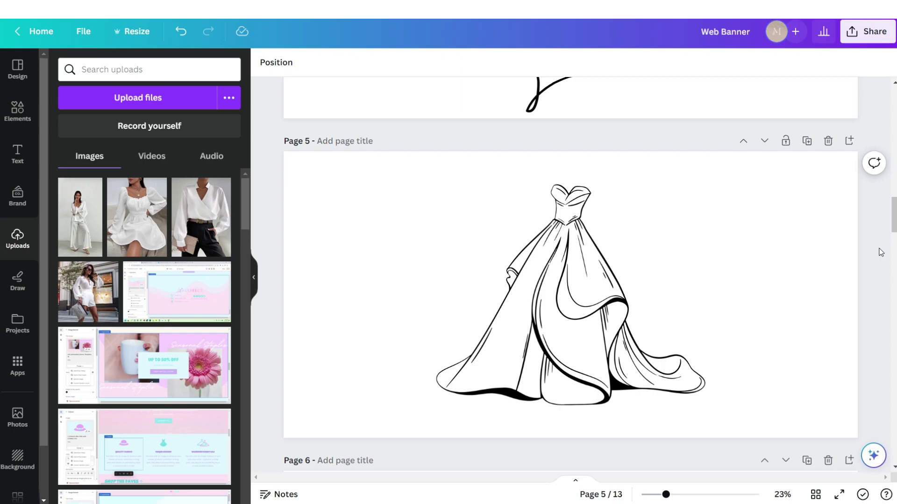
- Add page 6 with a three-column photo grid and its cell spacing set to 0
left_click(850, 144)
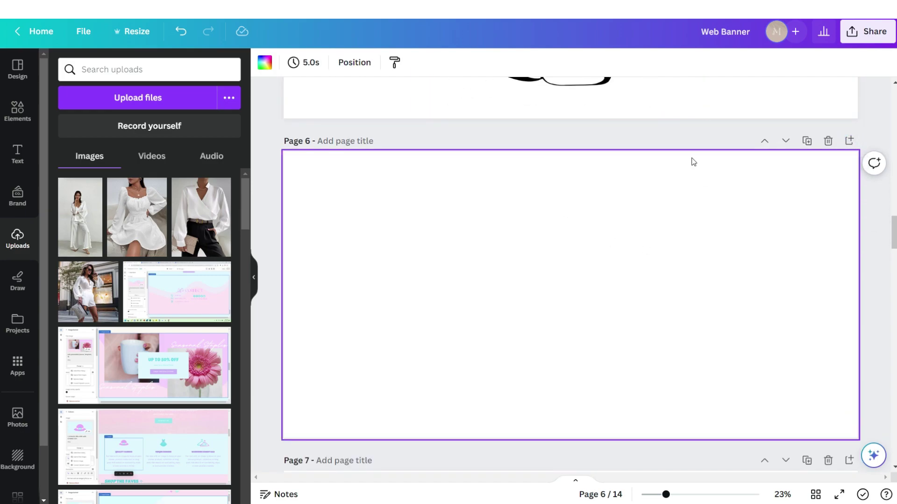
left_click(17, 111)
scroll(52, 170, "down", 6)
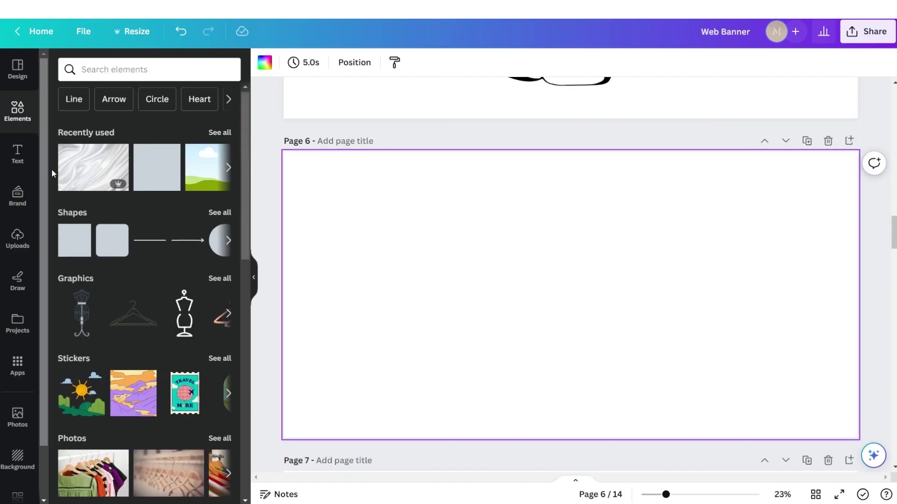
scroll(52, 169, "down", 5)
left_click(219, 433)
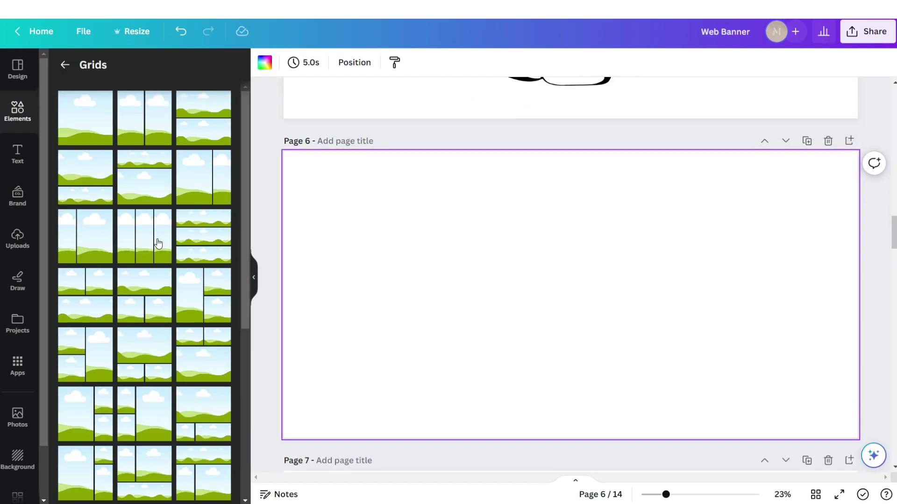
left_click(155, 246)
left_click(304, 62)
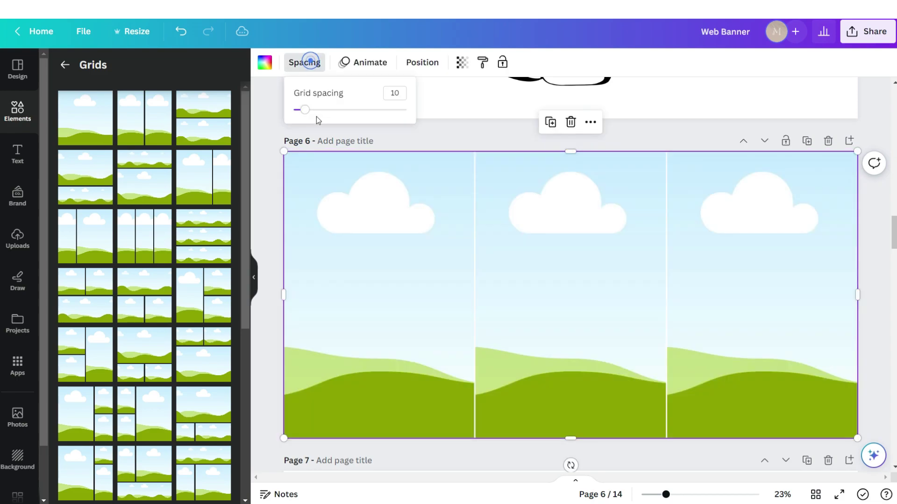
left_click_drag(305, 110, 293, 110)
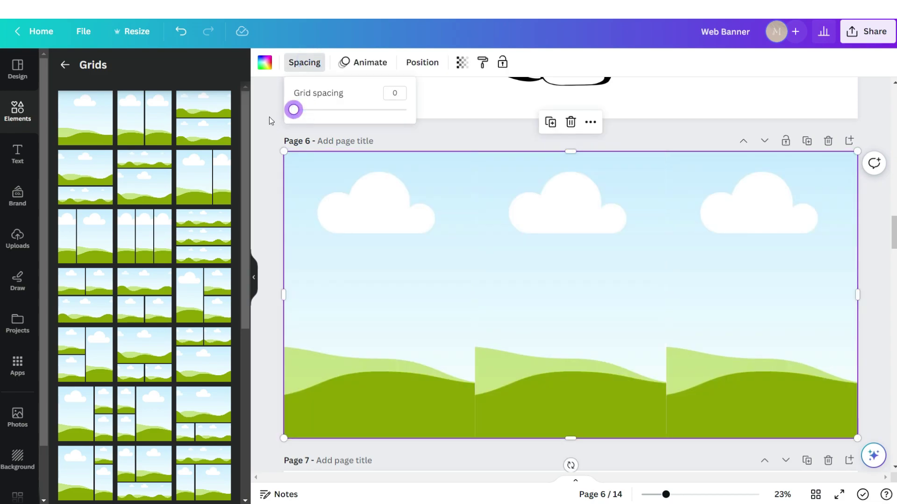
- Fill the grid with the white blazer, long-haired model and earring photos, left to right
scroll(273, 120, "down", 2)
left_click(17, 238)
left_click_drag(86, 214, 505, 197)
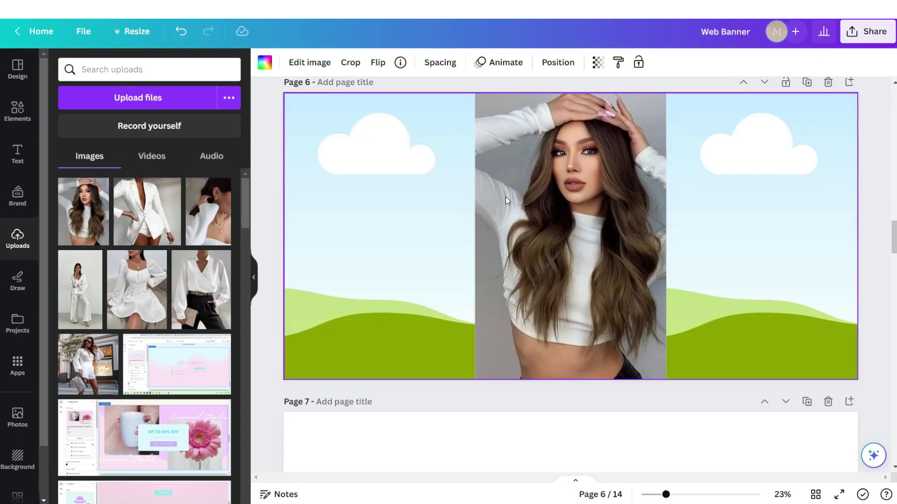
left_click_drag(208, 211, 694, 254)
left_click_drag(147, 211, 355, 229)
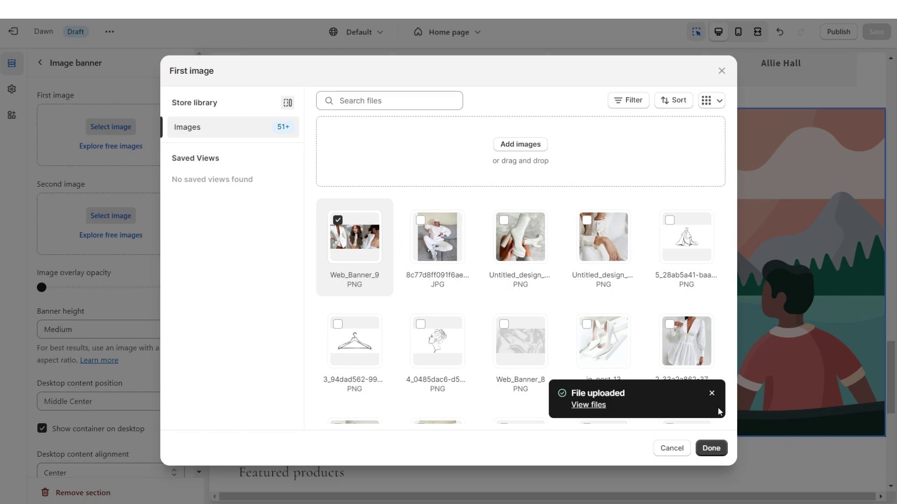
- Use the Web_Banner_9 collage as the first image, with banner height adapting to it, then preview full-screen
left_click(711, 448)
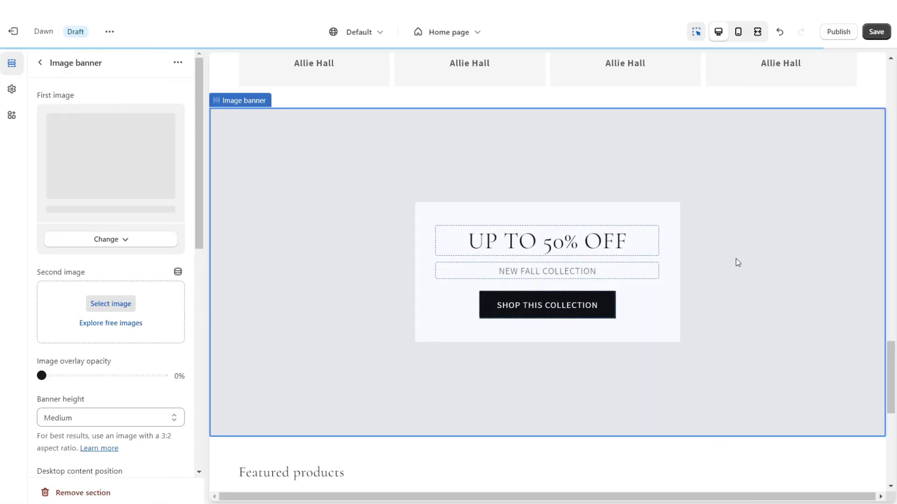
scroll(56, 226, "down", 4)
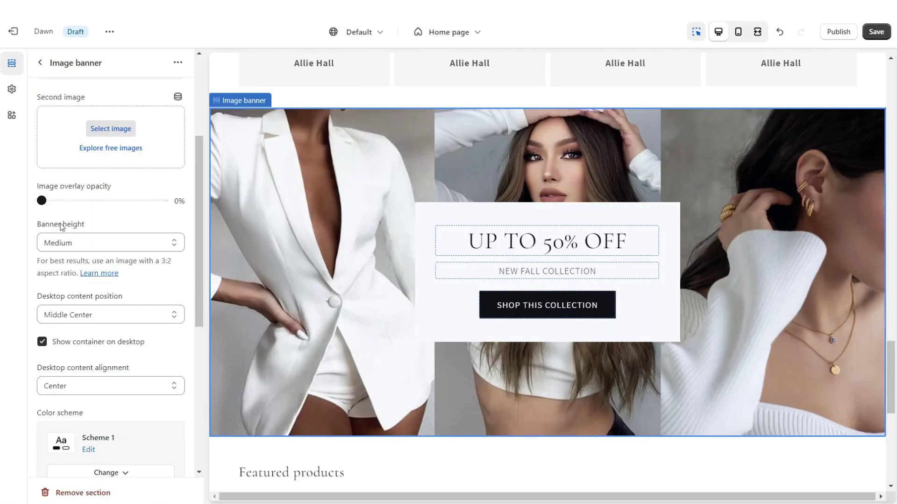
left_click(64, 241)
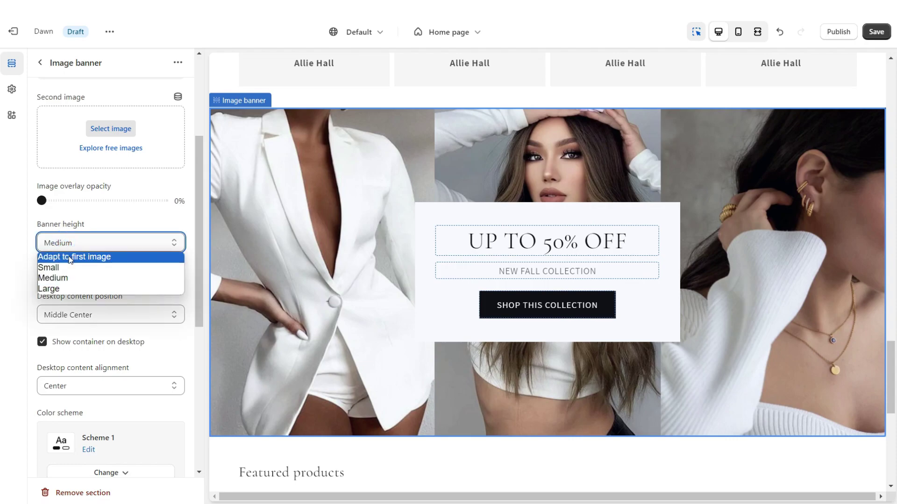
key("Escape")
left_click(69, 255)
key("ctrl+shift+f")
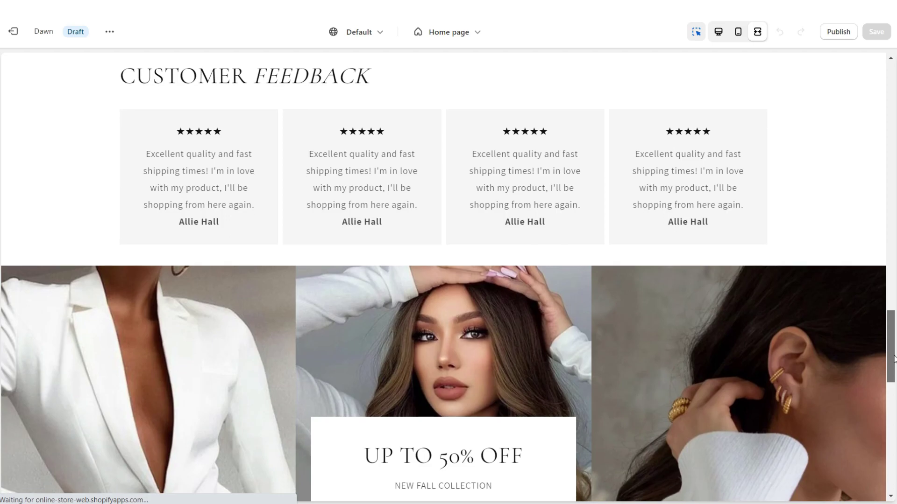
scroll(893, 359, "down", 7)
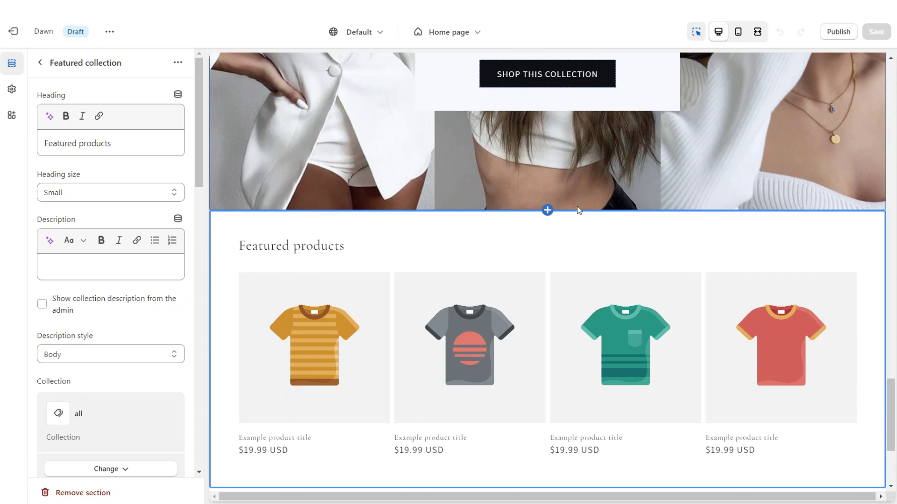
- Add an Email signup section headed GET 10% OFF WHEN YOU SUBSCRIBE TO OUR EMAIL, in Small size
left_click(551, 209)
scroll(205, 467, "down", 3)
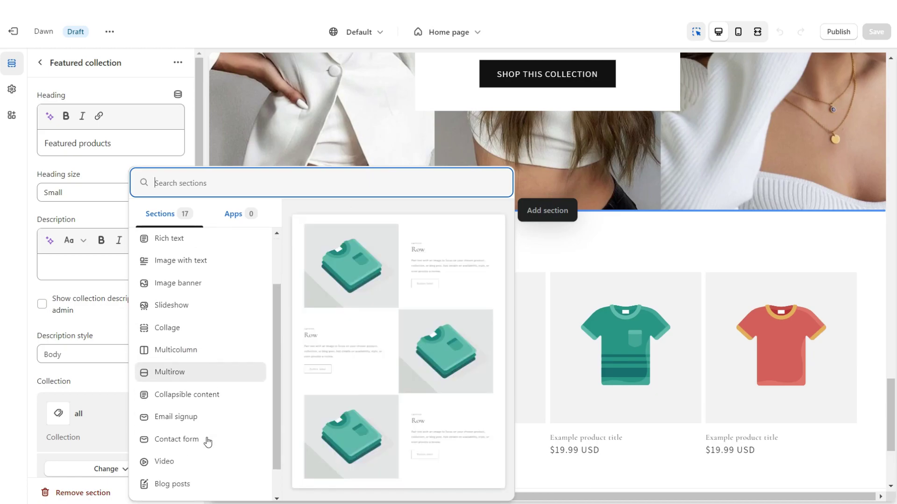
left_click(203, 388)
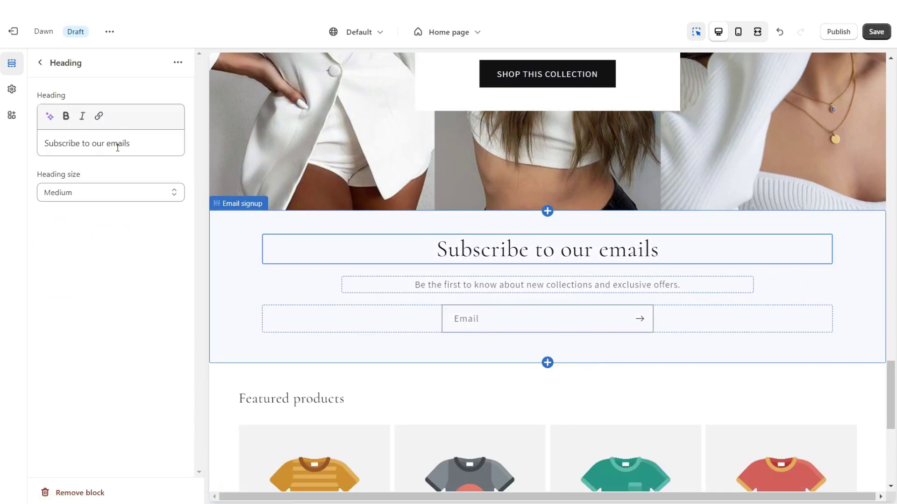
left_click(106, 142)
key("ctrl+a")
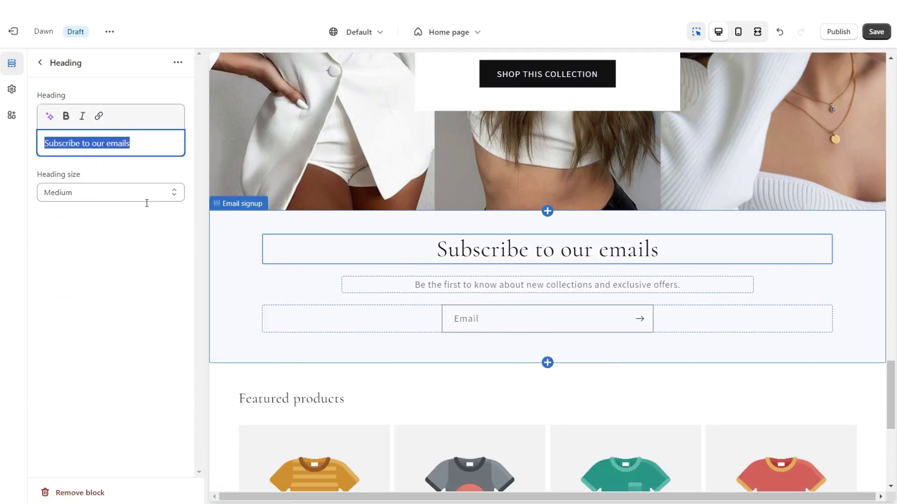
type("GET 10% OFF WHEN YOU SUBSCRIBE TO OUR EMAIL.")
left_click(111, 192)
left_click(120, 238)
- Apply colour Scheme 2 to the email signup section
left_click(40, 63)
left_click(125, 155)
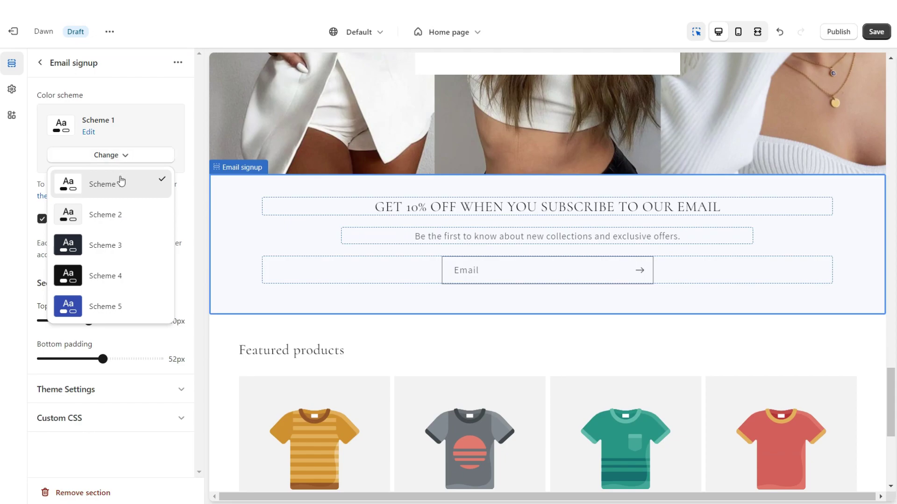
left_click(111, 214)
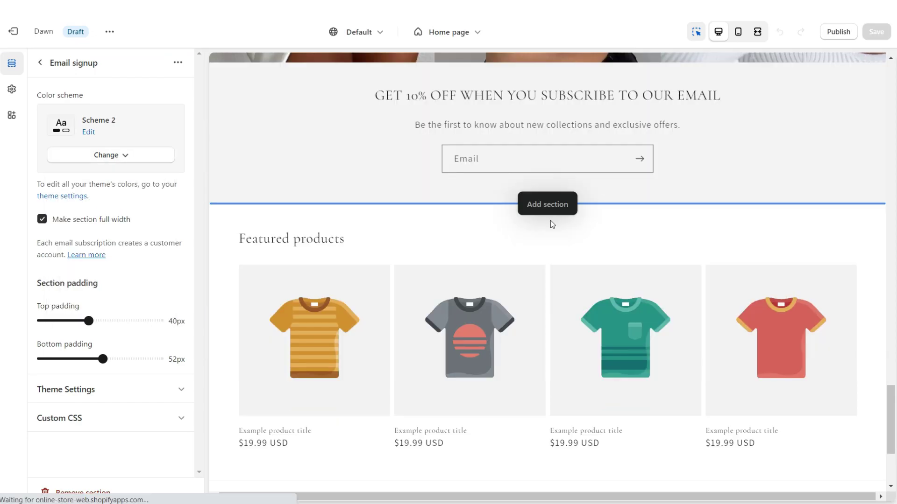
left_click(549, 205)
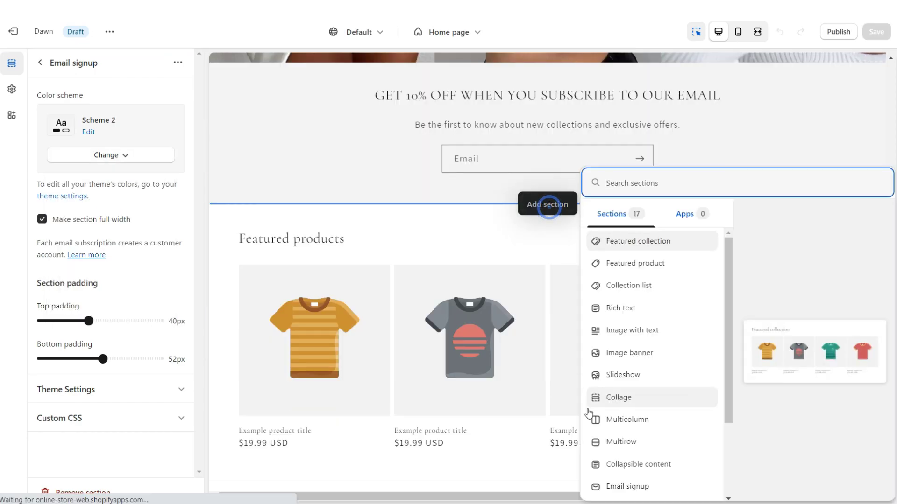
- Add a Multirow section to the homepage and open its first row block
left_click(620, 442)
scroll(892, 383, "down", 5)
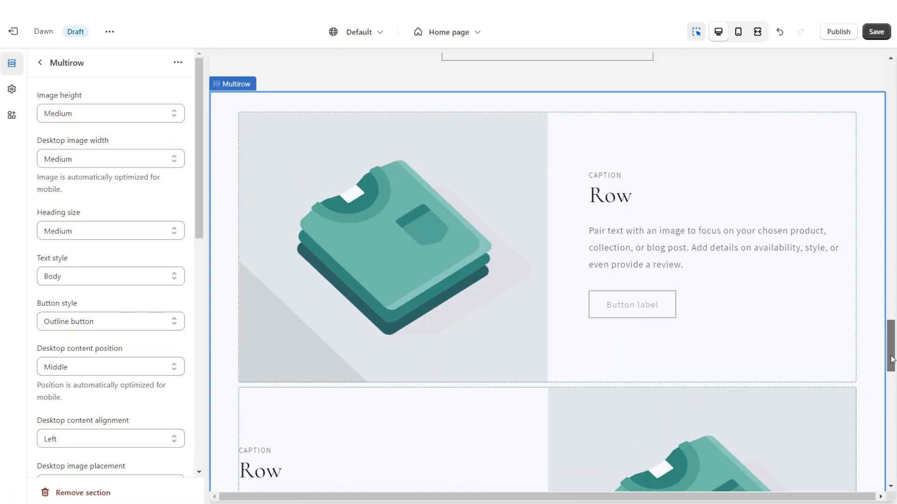
scroll(892, 383, "down", 5)
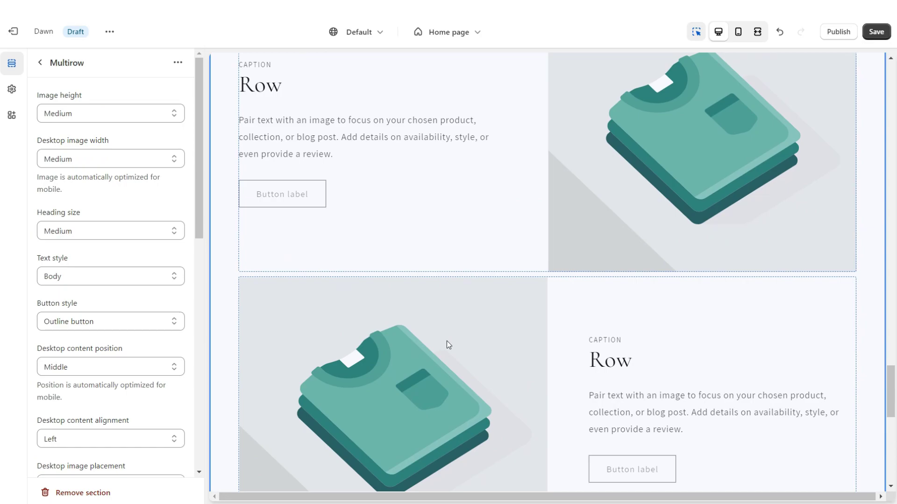
left_click(445, 337)
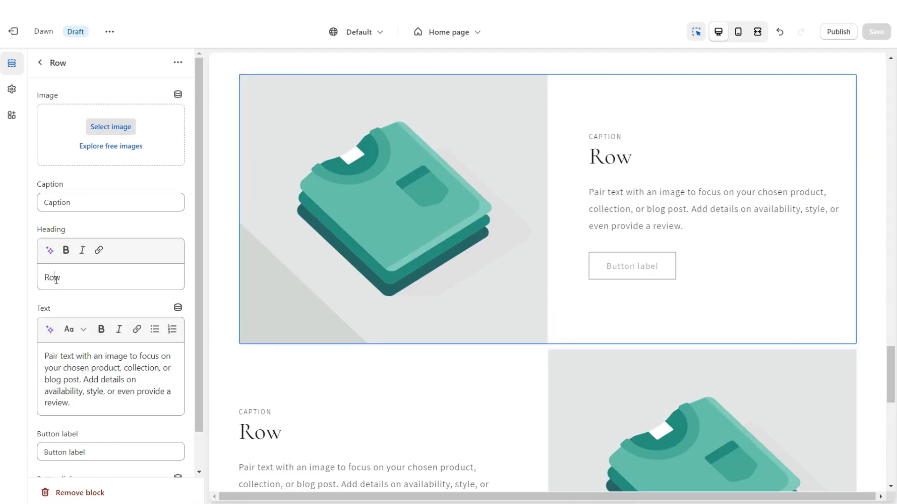
- Set the row heading to 'BLOG POST ✦' and its button label to SEE POST
double_click(56, 279)
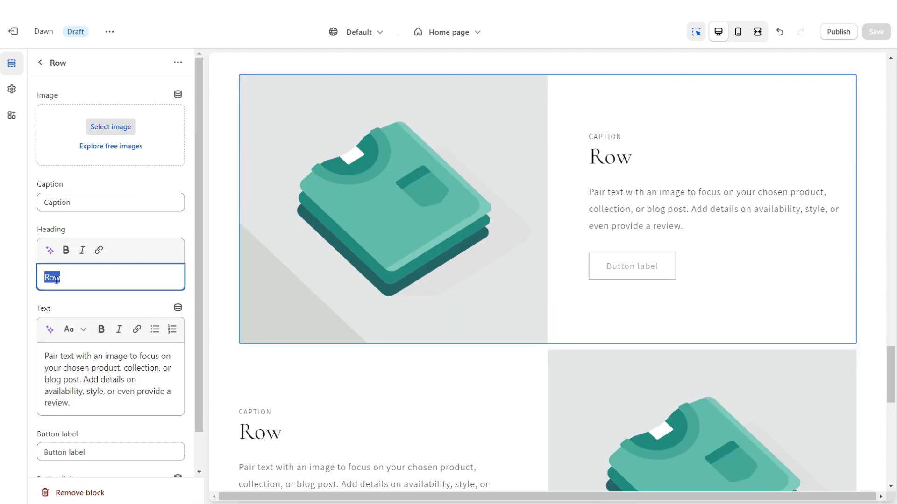
right_click(56, 280)
left_click(115, 344)
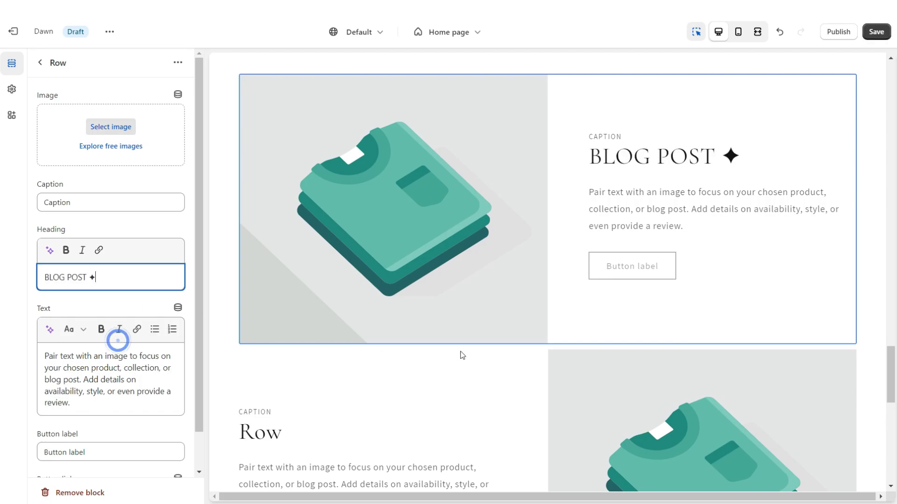
scroll(87, 408, "down", 1)
triple_click(88, 409)
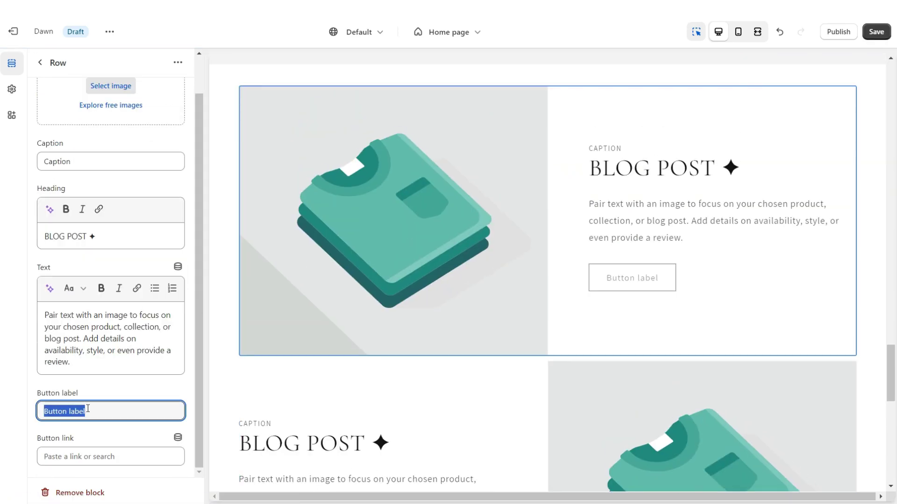
type("SEE POST")
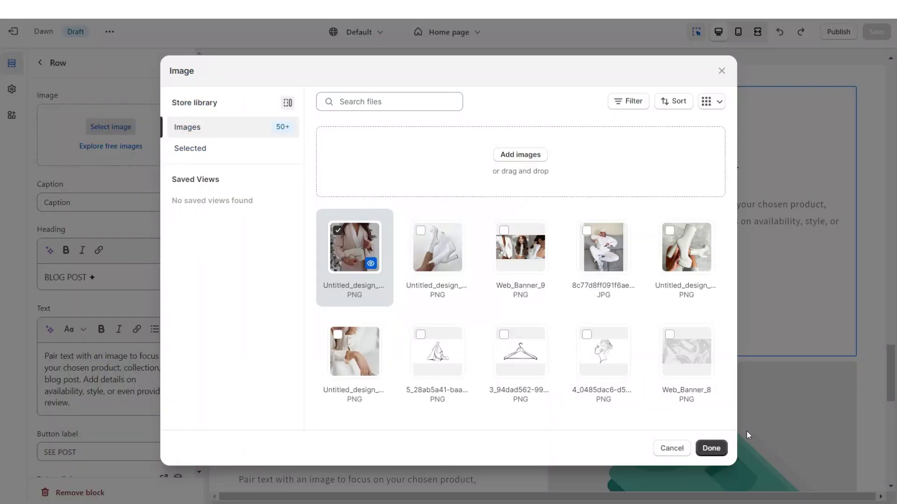
- Give the rows the white handbag and white platform boots photos
left_click(718, 448)
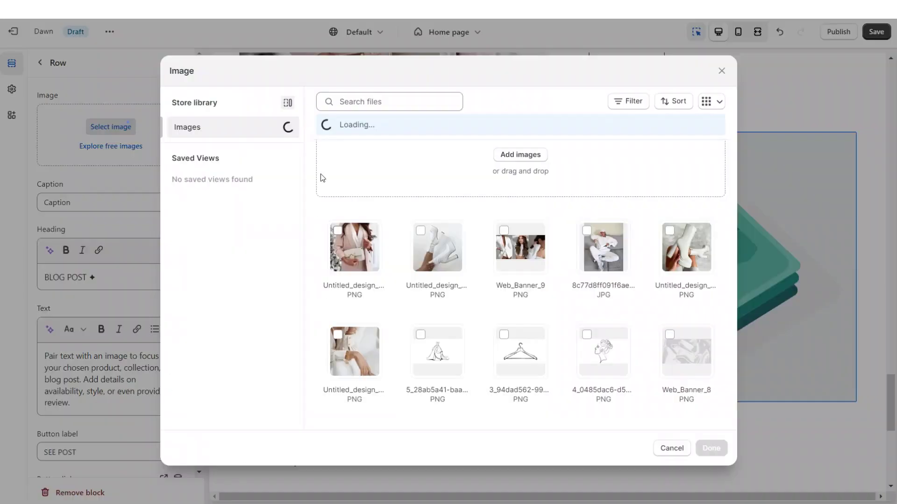
left_click(718, 448)
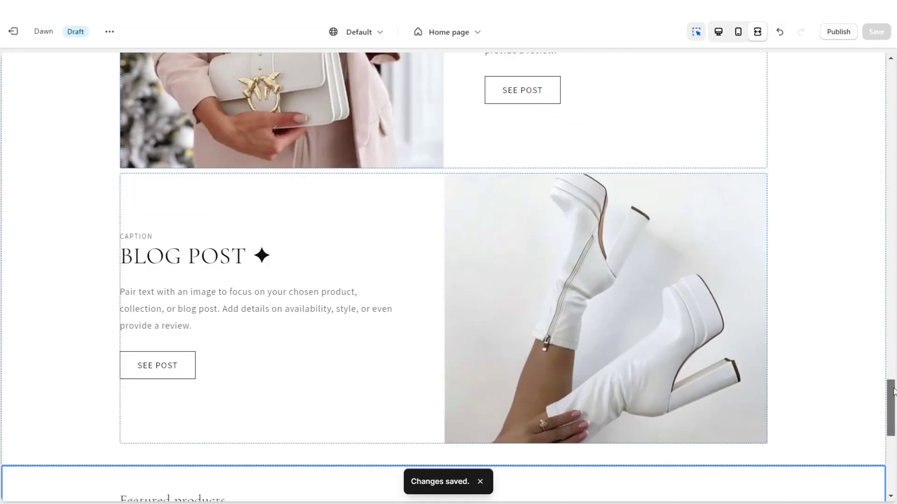
scroll(893, 391, "up", 1)
scroll(893, 391, "down", 1)
scroll(447, 278, "up", 1)
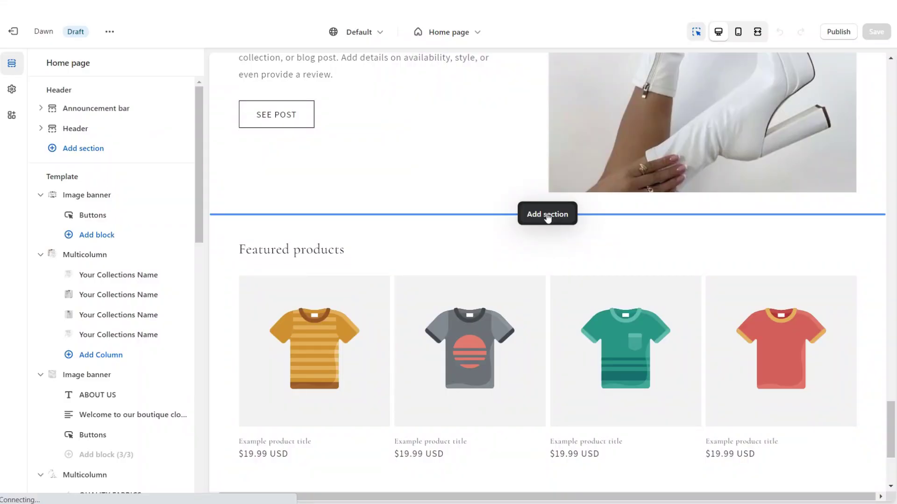
- Add a Multicolumn section with four columns on desktop
left_click(548, 215)
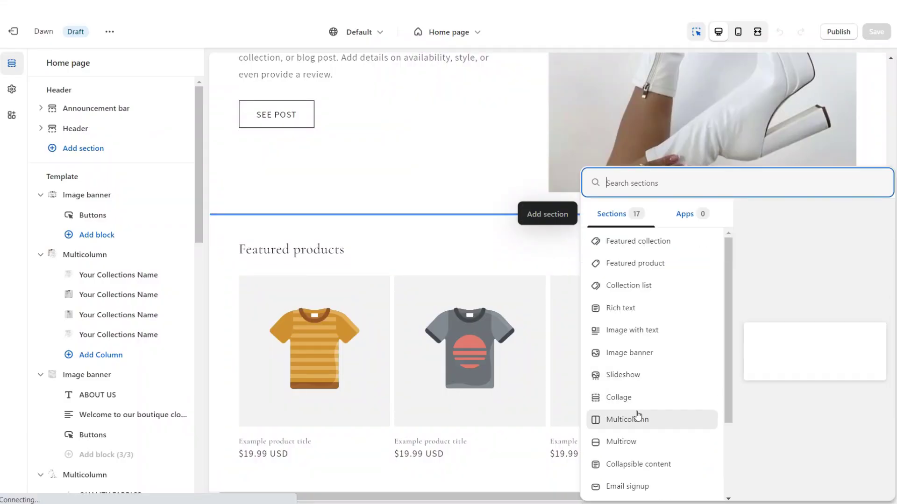
left_click(639, 421)
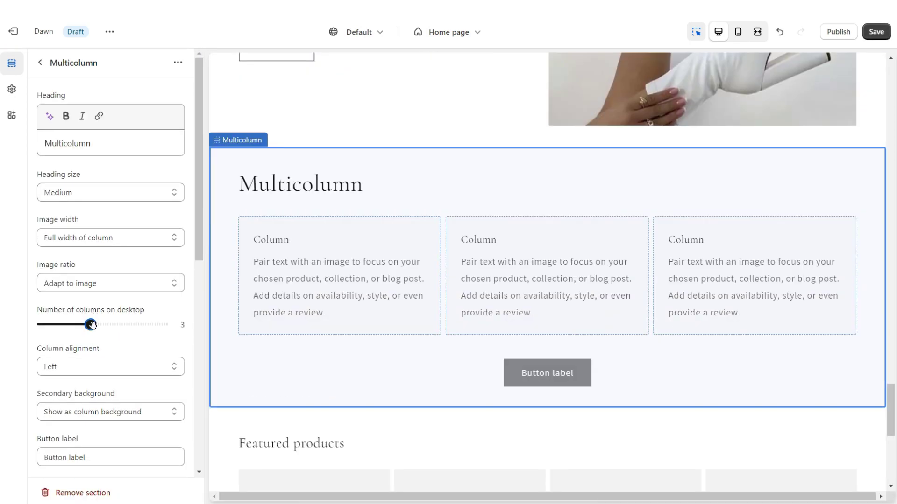
left_click_drag(90, 325, 115, 325)
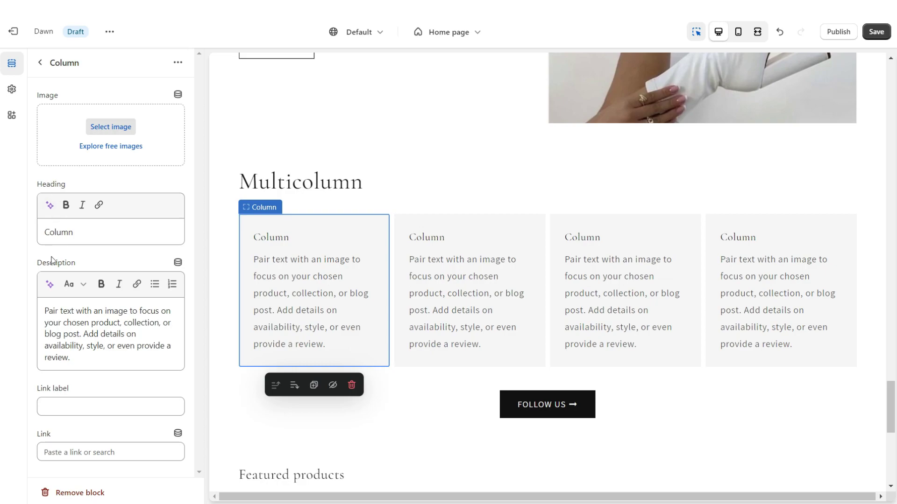
- Give the columns the heading INSTAGRAM POST
triple_click(58, 232)
type("INSTAGRAM POST")
left_click(467, 290)
triple_click(74, 232)
type("INSTAGRAM POST")
left_click(625, 290)
triple_click(73, 232)
type("INSTAGRAM POST")
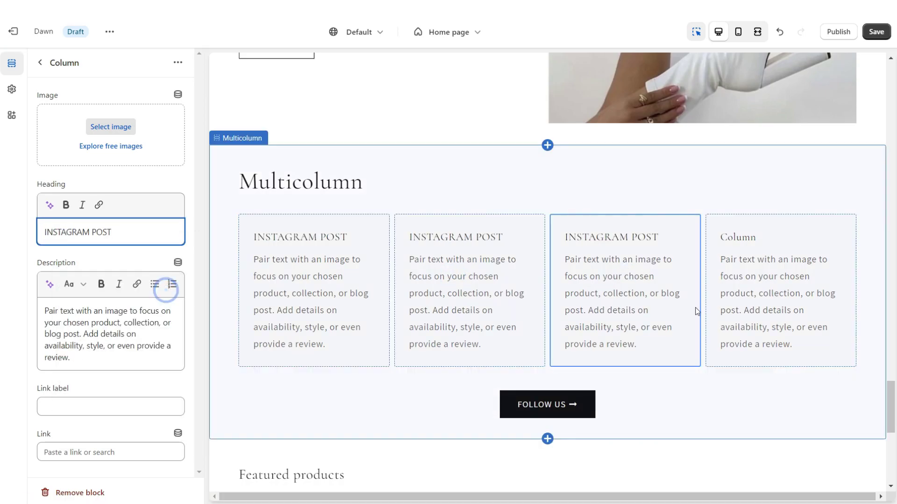
left_click(780, 289)
- Set the column description to 'Caption Here'
triple_click(74, 233)
right_click(131, 233)
right_click(128, 362)
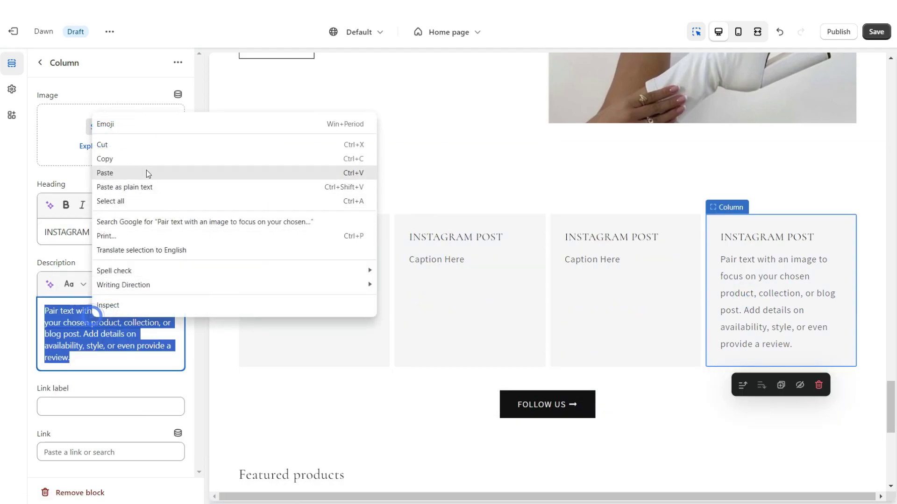
left_click(146, 170)
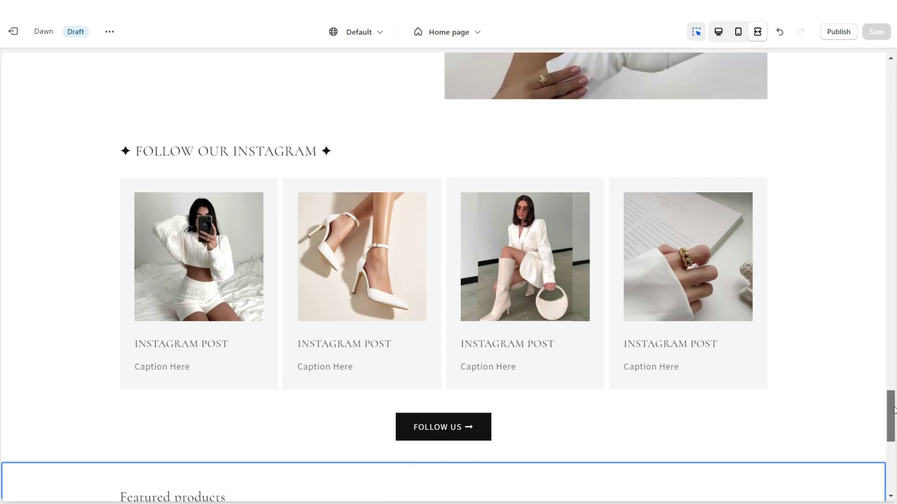
scroll(893, 410, "up", 3)
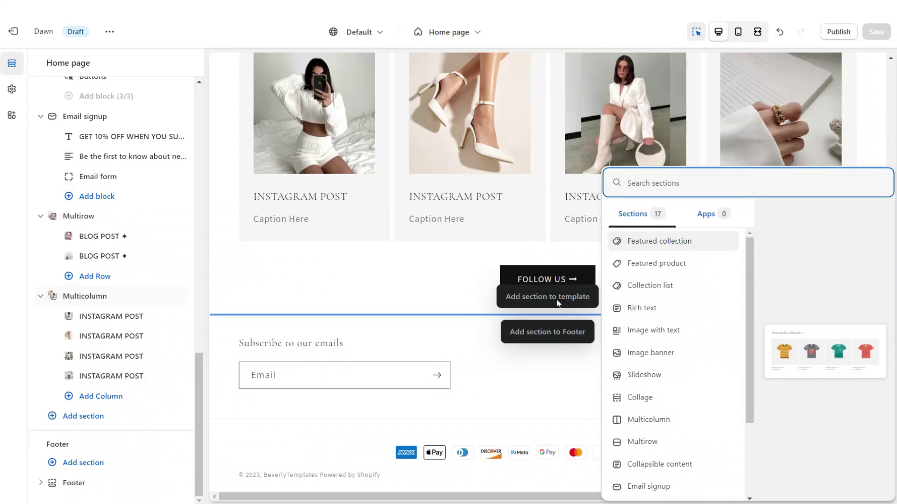
- Add an Image banner with one button labelled SHOP NOW and the second button cleared
left_click(637, 353)
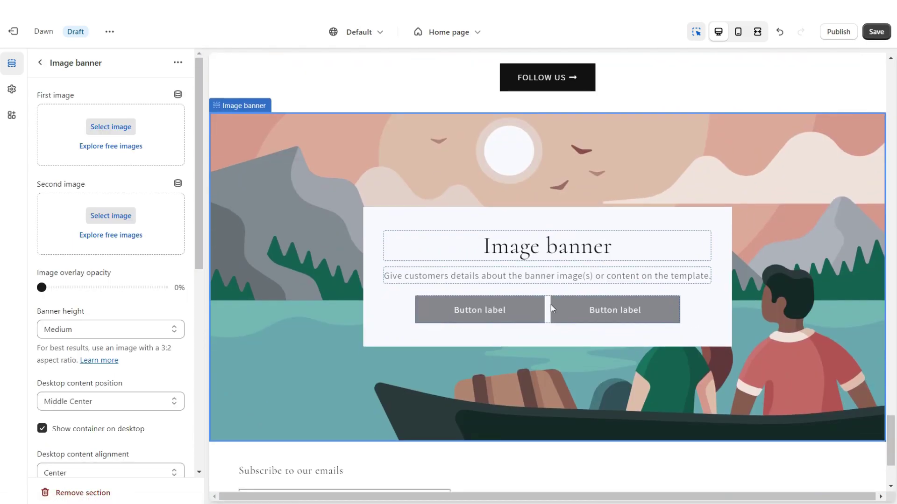
left_click(548, 310)
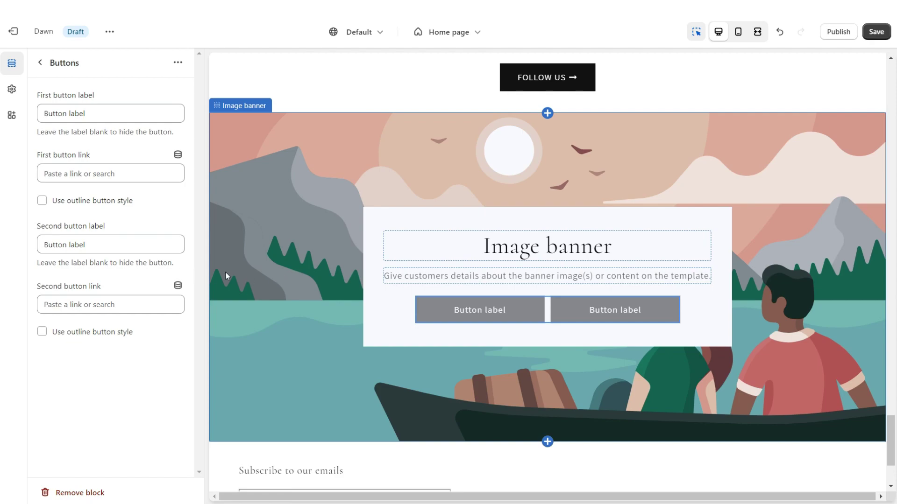
triple_click(74, 244)
key("BackSpace")
triple_click(74, 113)
type("SHOP NOW")
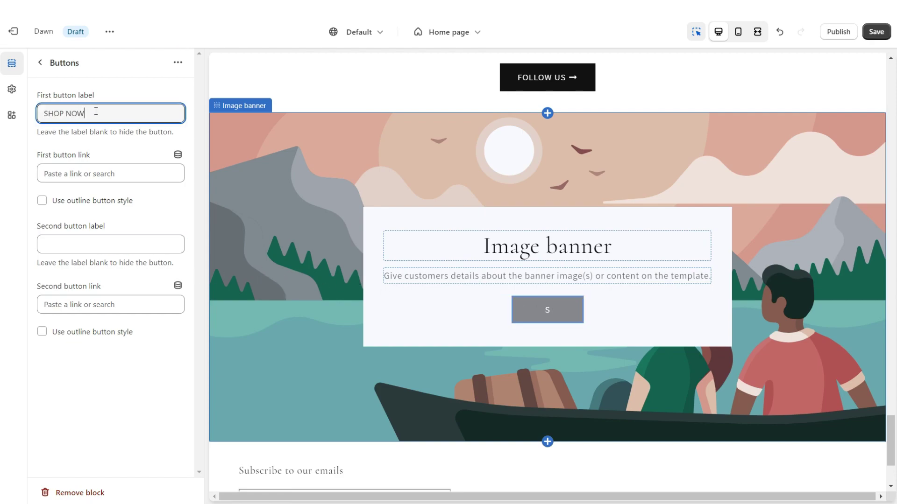
- Set the banner heading to SHOP NOW and give the button an outline style
left_click(663, 245)
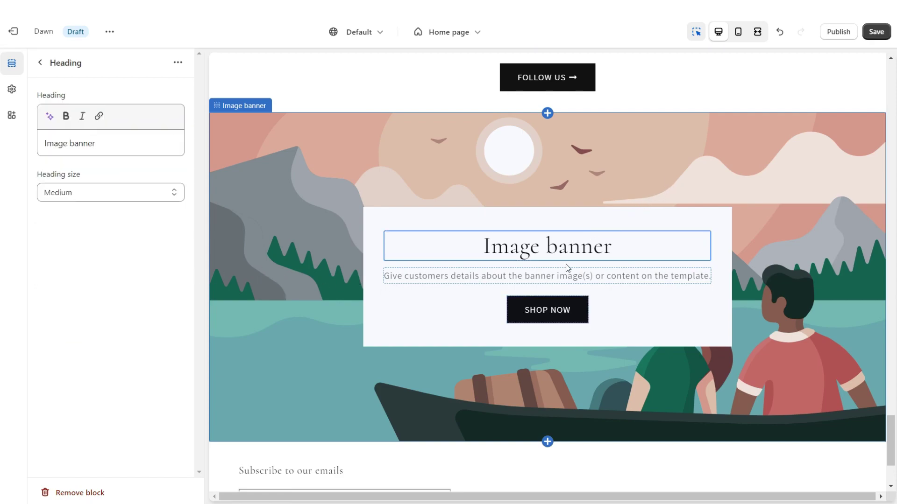
triple_click(108, 142)
type("SHOP NOW")
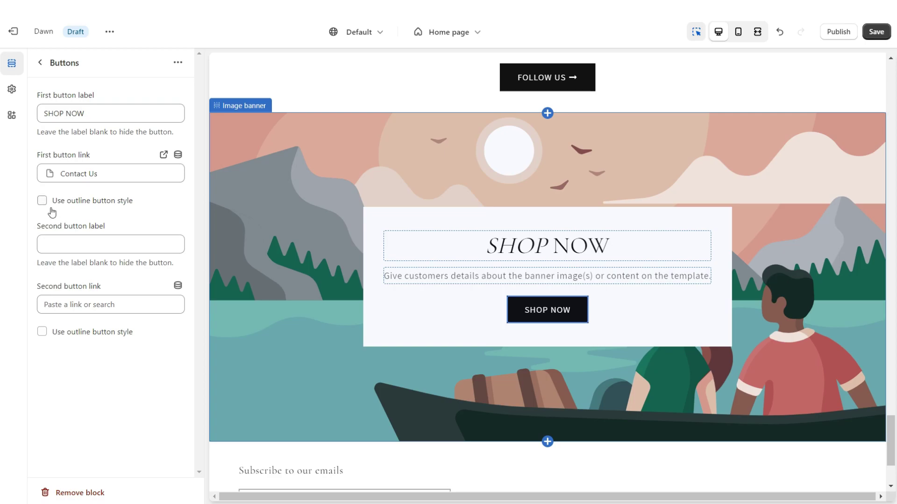
left_click(43, 202)
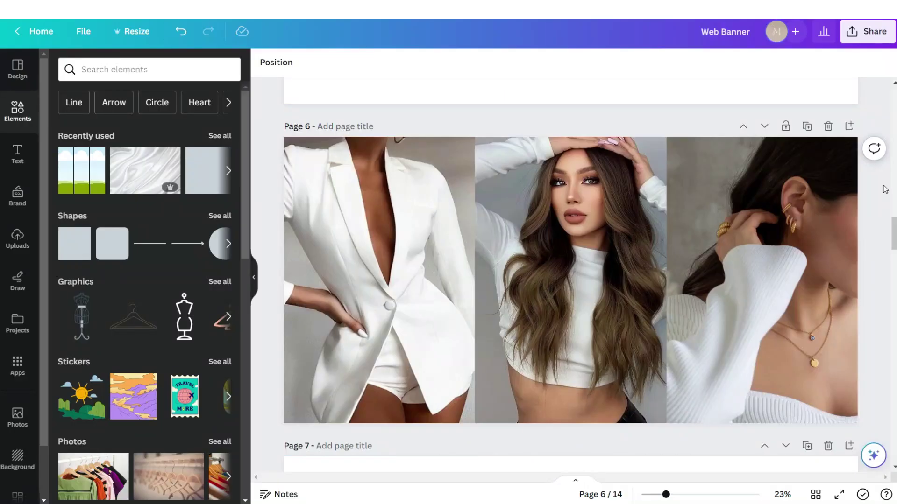
- Add Page 7 with a zero-spacing three-cell grid and drop the blouse photo into the right cell
left_click(849, 127)
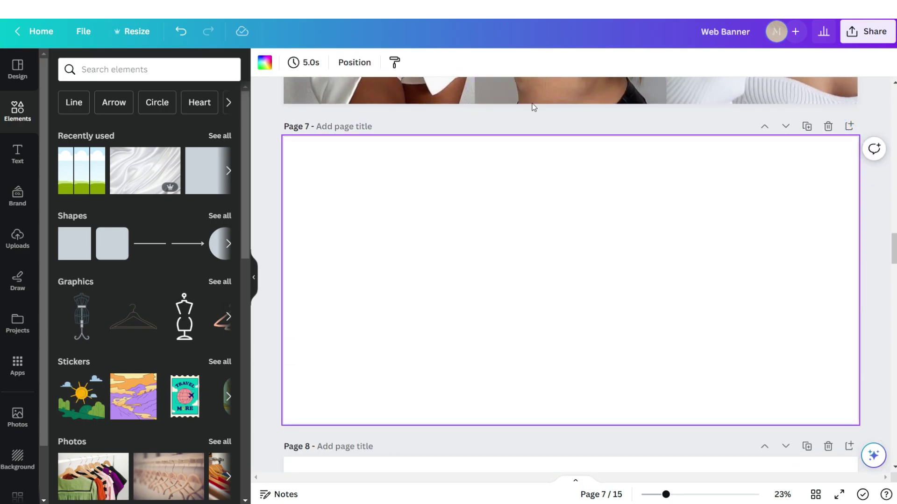
left_click(79, 180)
left_click(310, 63)
left_click_drag(305, 111, 296, 110)
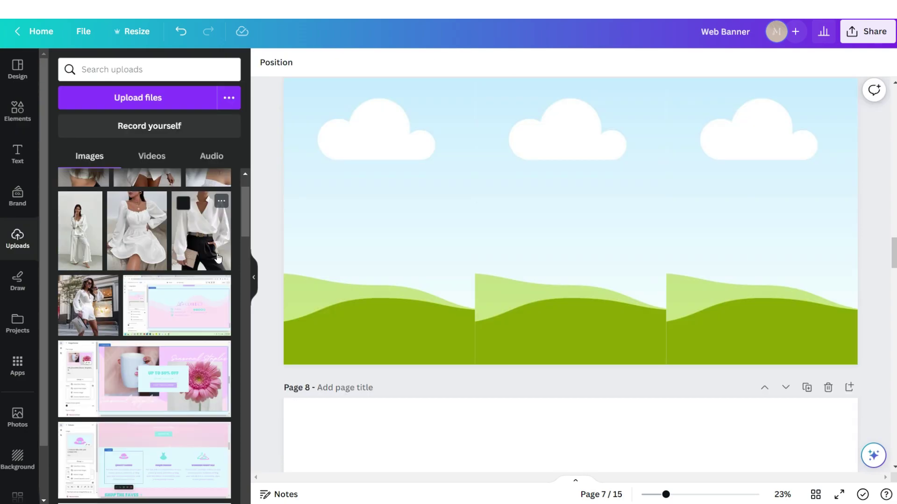
left_click_drag(213, 254, 697, 256)
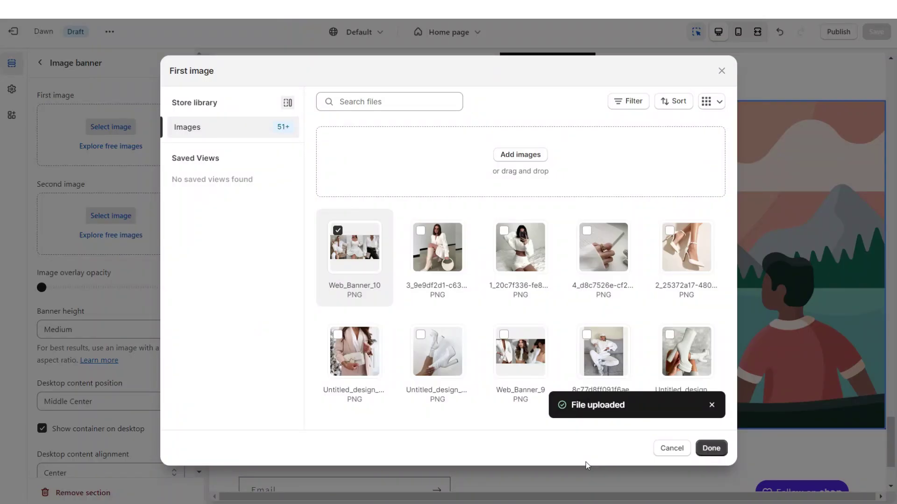
- Use Web_Banner_10 as the Shop Now banner image, choose a banner height, and preview at full width
left_click(711, 449)
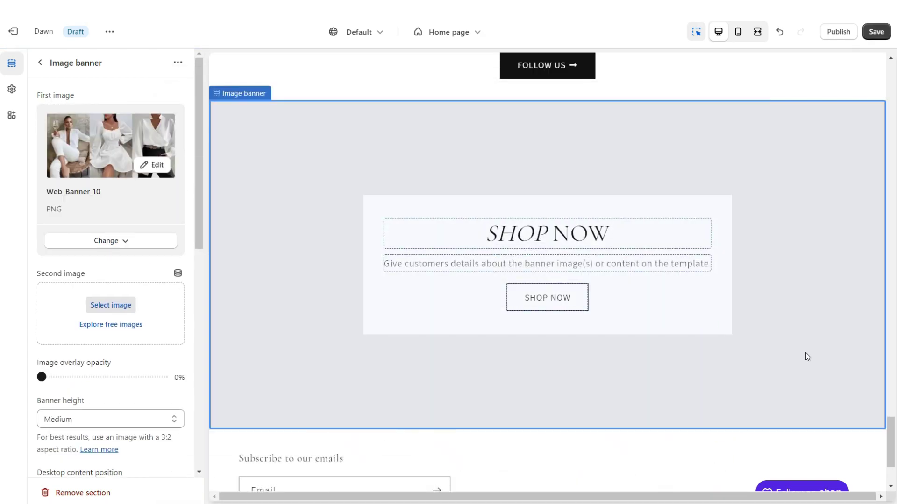
scroll(93, 225, "down", 4)
left_click(68, 242)
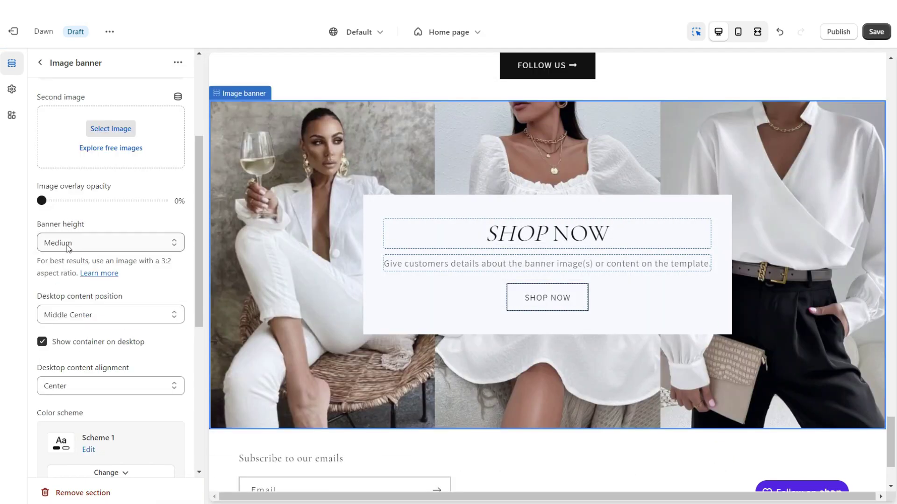
left_click(71, 257)
left_click(757, 31)
scroll(894, 436, "down", 2)
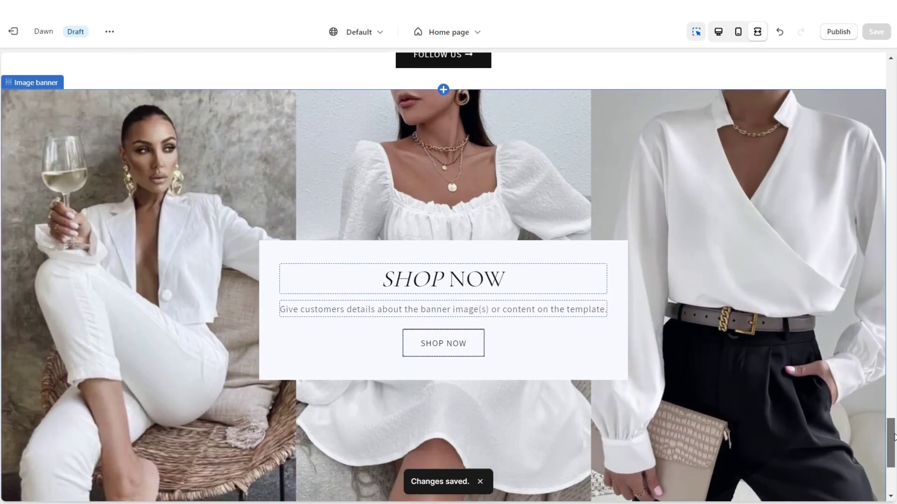
scroll(894, 437, "down", 1)
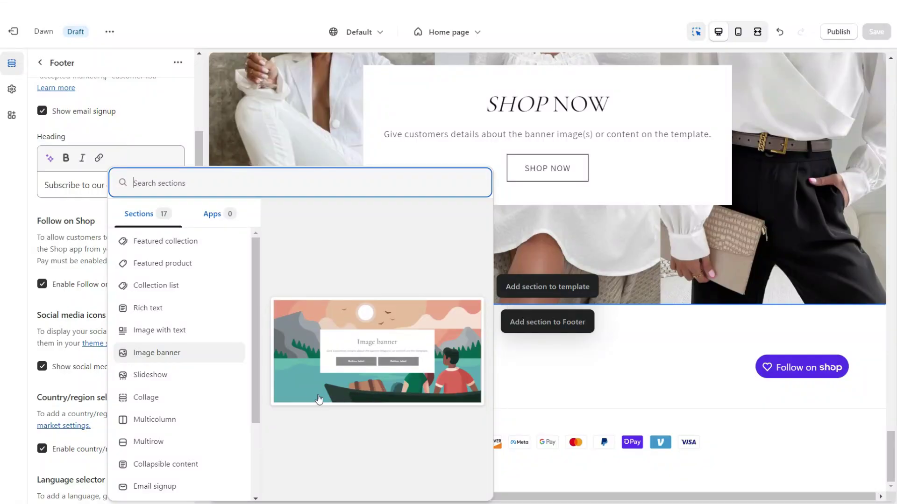
- Add another Image banner below Shop Now with the desktop container hidden
scroll(224, 400, "down", 3)
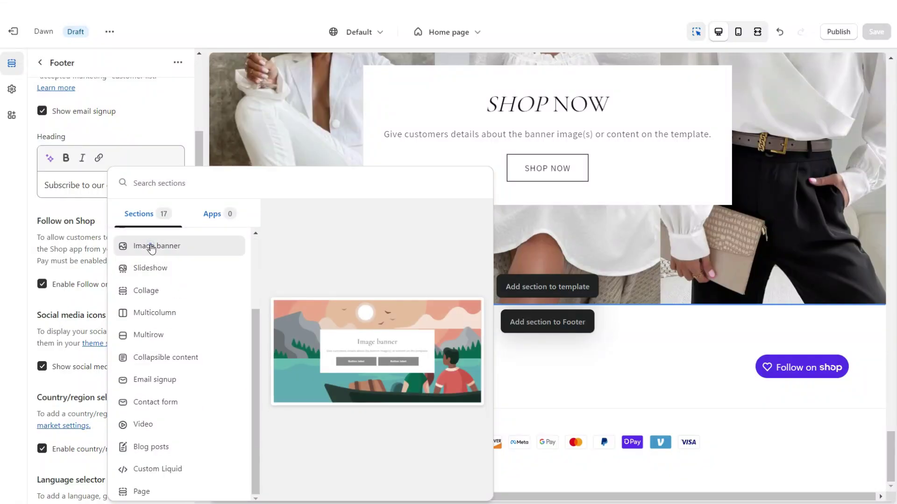
left_click(155, 245)
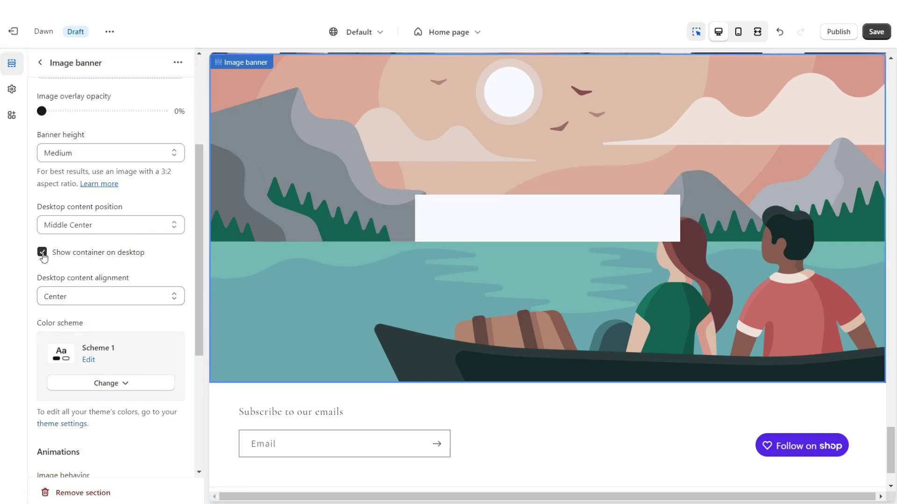
left_click(42, 253)
scroll(45, 261, "down", 5)
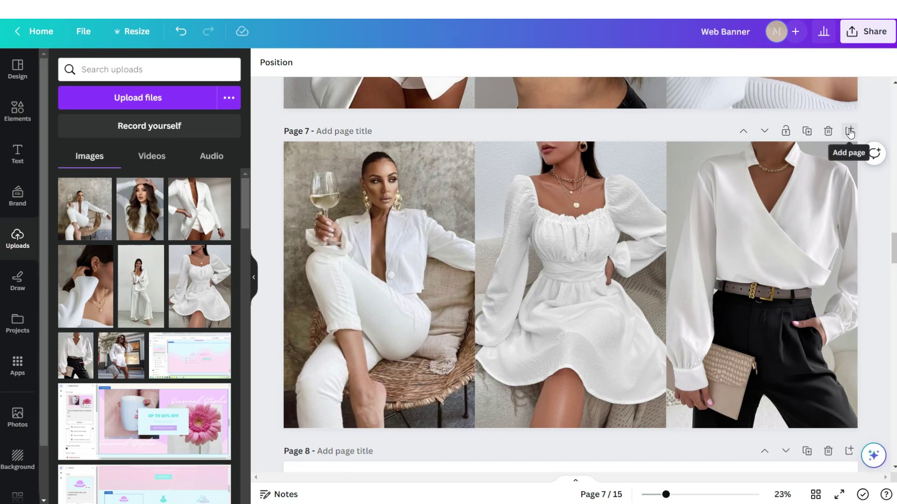
- Add Page 8 with the satin photo filling it and a white fade graphic enlarged across it
left_click(849, 133)
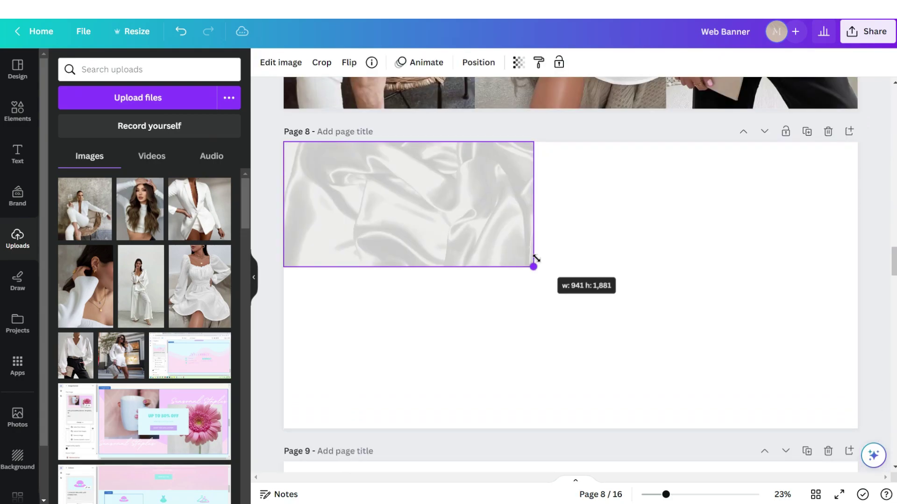
left_click_drag(532, 262, 845, 420)
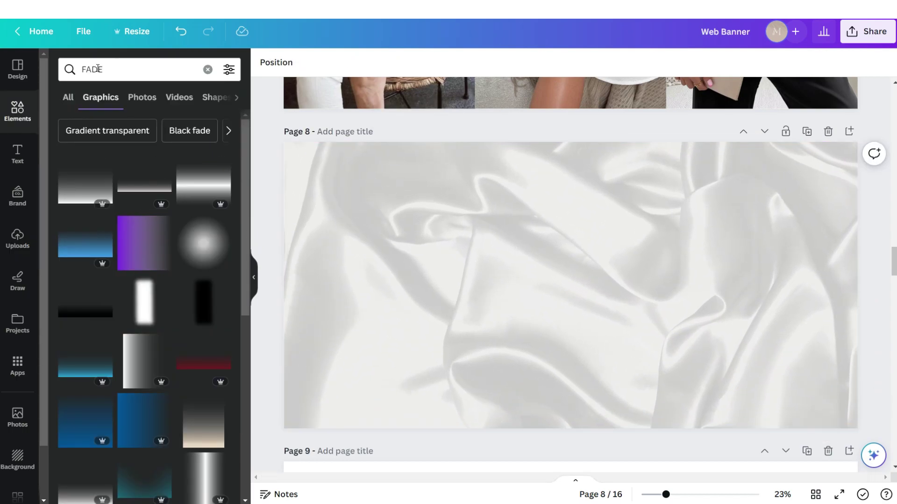
left_click(145, 301)
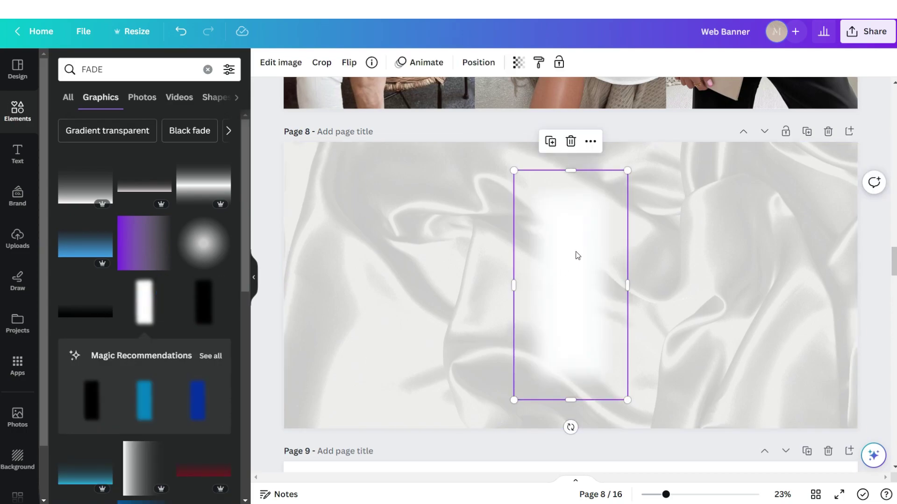
left_click_drag(542, 283, 443, 302)
left_click_drag(515, 364, 810, 249)
- Resize the Let's and CONNECT text, contact details group and social icons group
left_click_drag(588, 274, 540, 216)
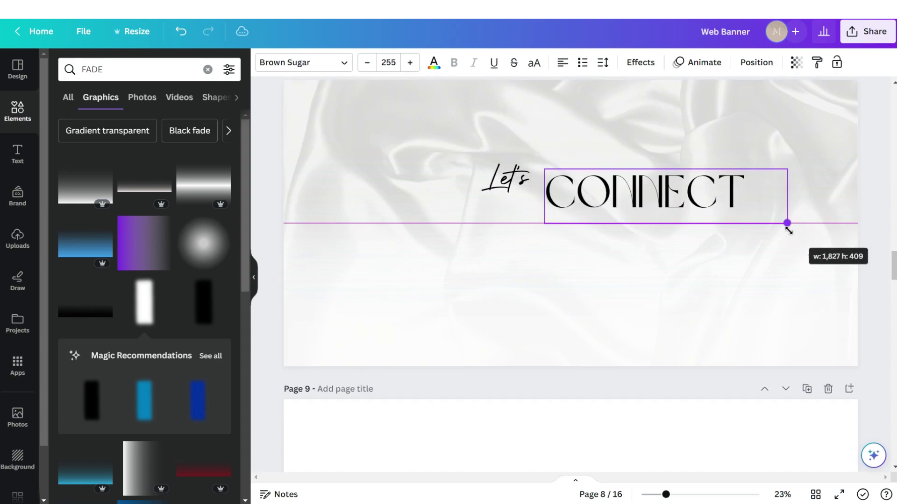
left_click_drag(787, 225, 699, 204)
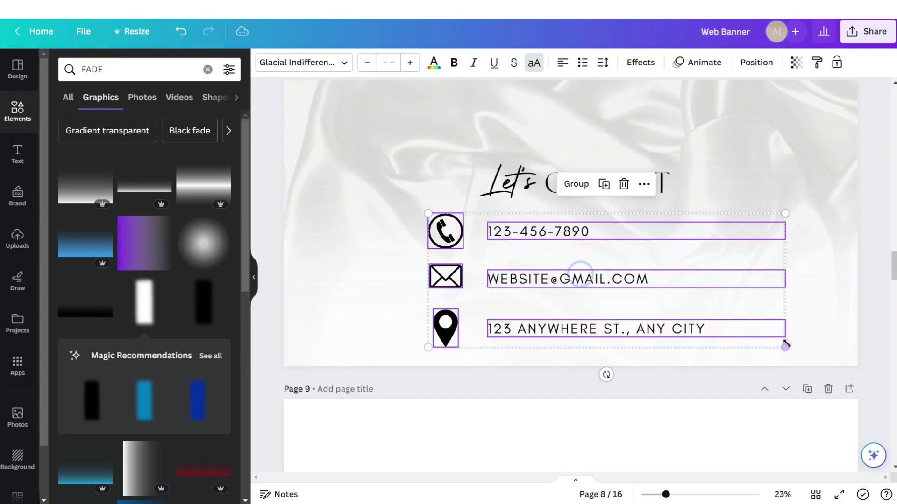
left_click_drag(785, 344, 591, 277)
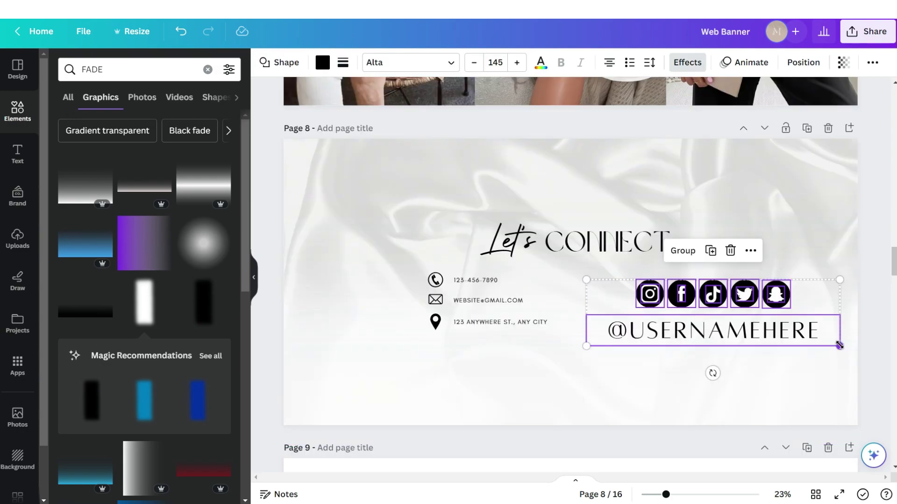
left_click_drag(839, 344, 736, 321)
left_click_drag(736, 320, 737, 321)
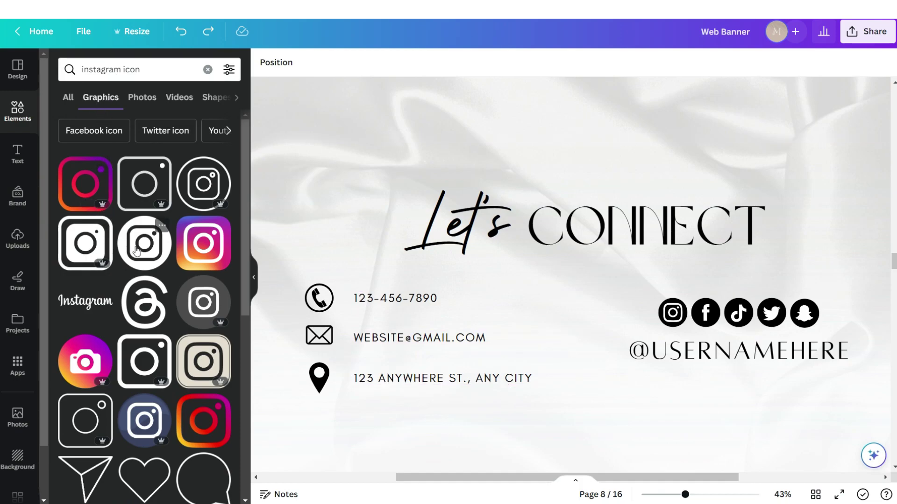
- Check the fonts of the page's text elements and download Page 8 as a PNG
left_click(445, 228)
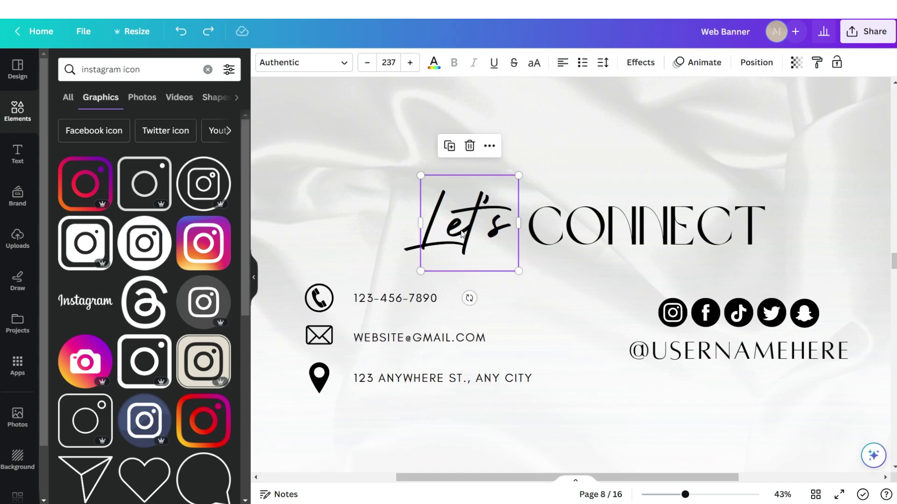
left_click(590, 225)
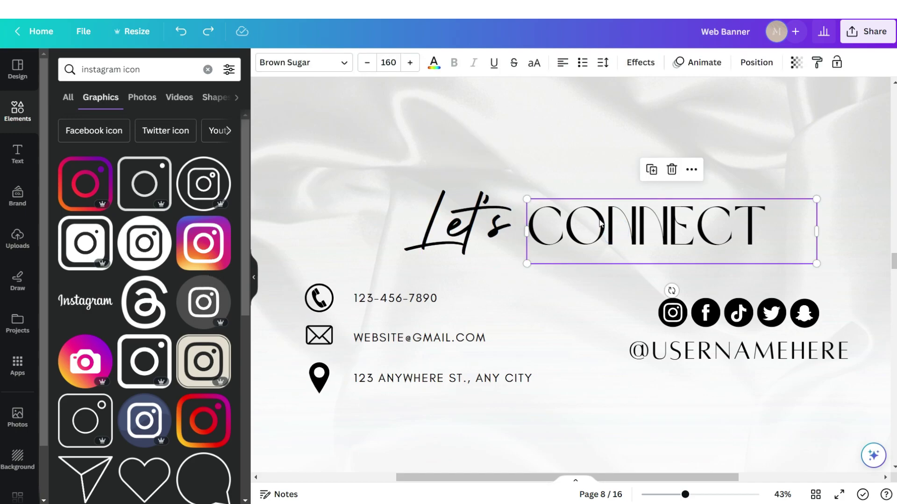
left_click(379, 301)
left_click(667, 355)
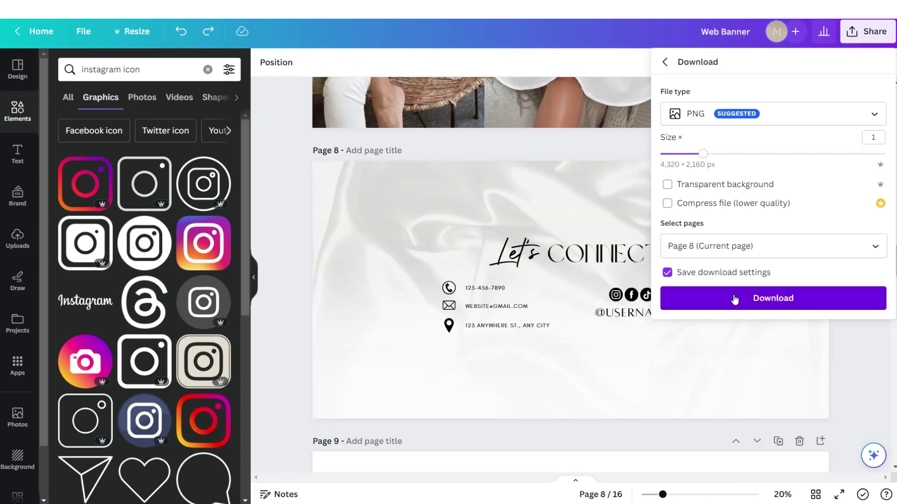
left_click(733, 299)
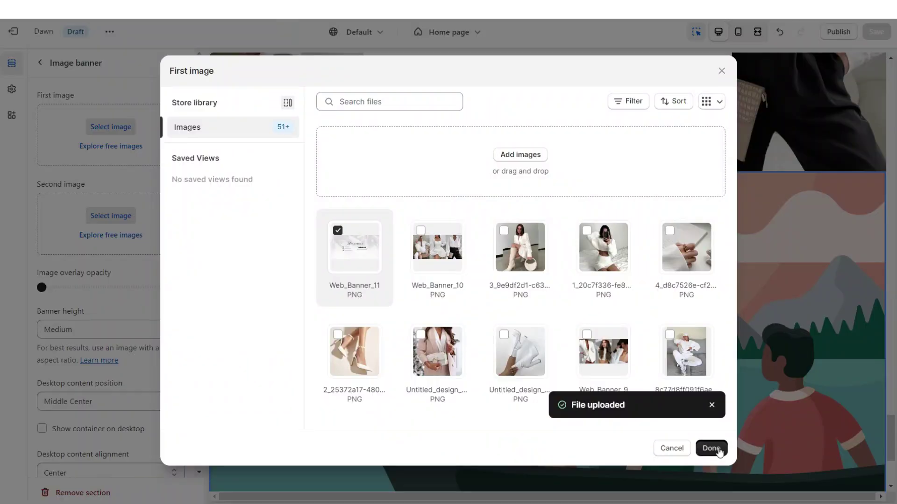
- Set Web_Banner_11 as the new banner's image and save the homepage
left_click(719, 450)
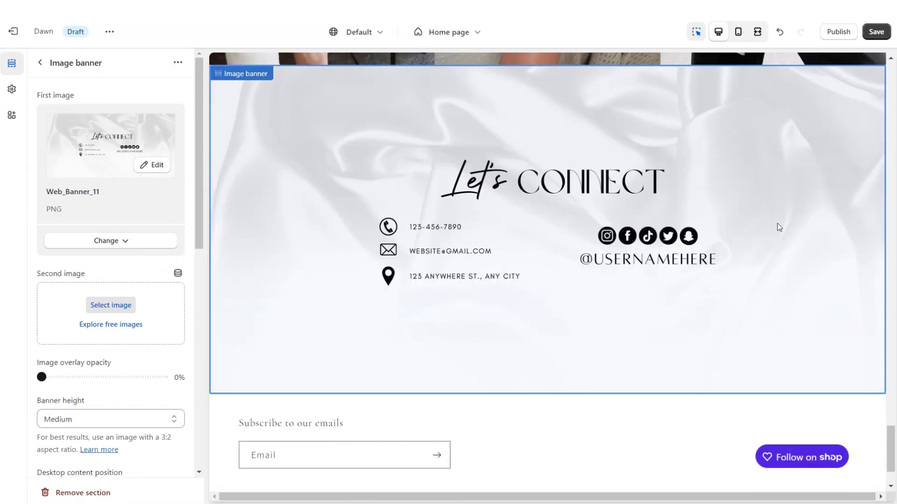
scroll(191, 307, "down", 3)
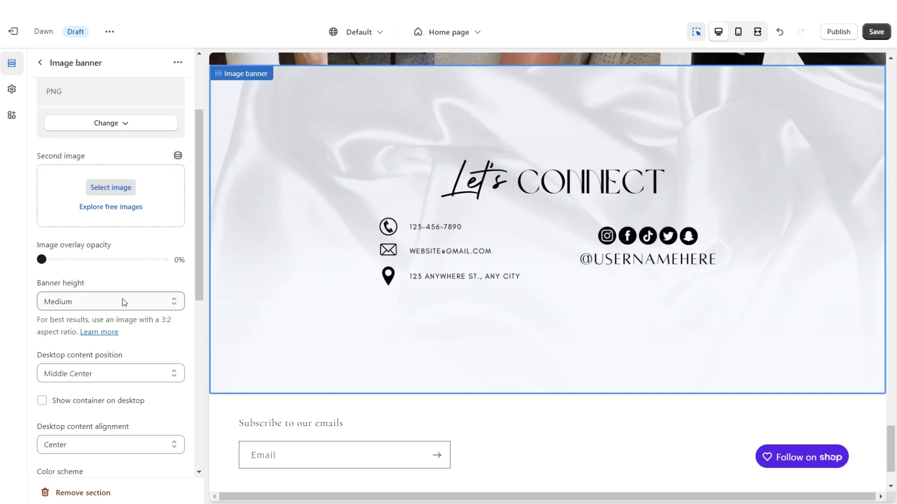
key("ctrl+s")
key("ctrl+shift+f")
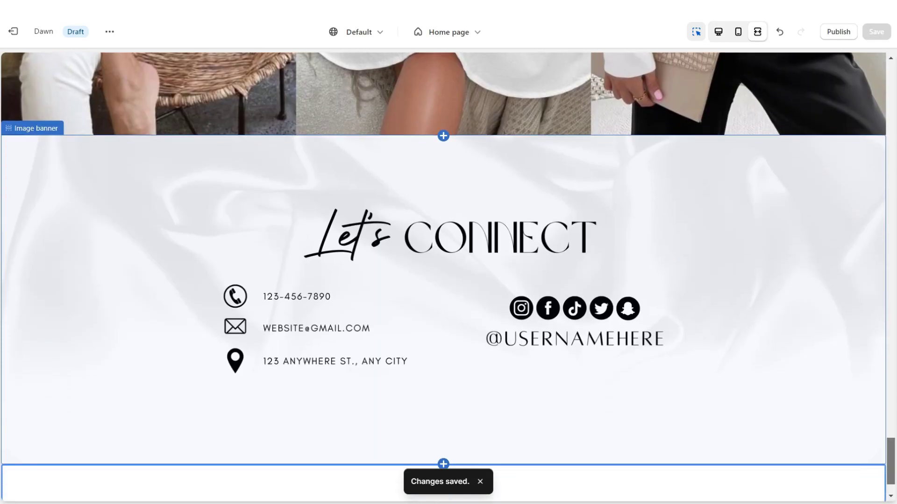
scroll(444, 277, "up", 15)
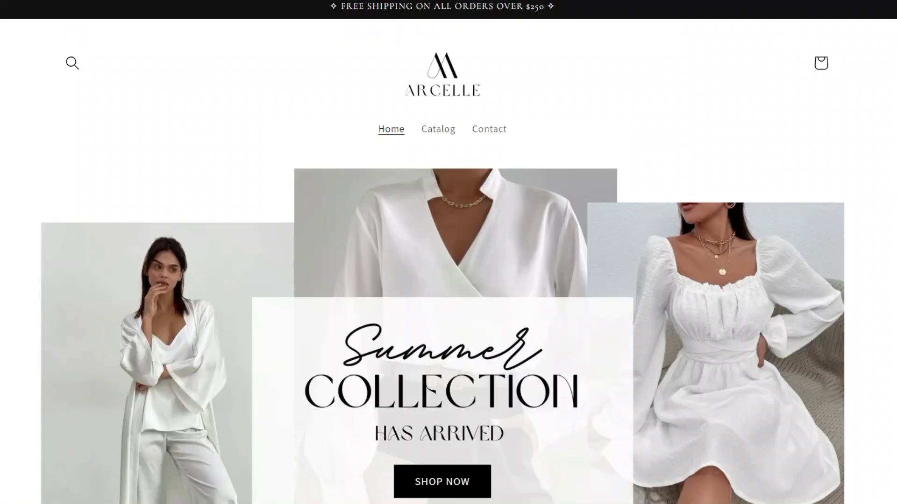
scroll(443, 252, "down", 6)
scroll(448, 252, "down", 20)
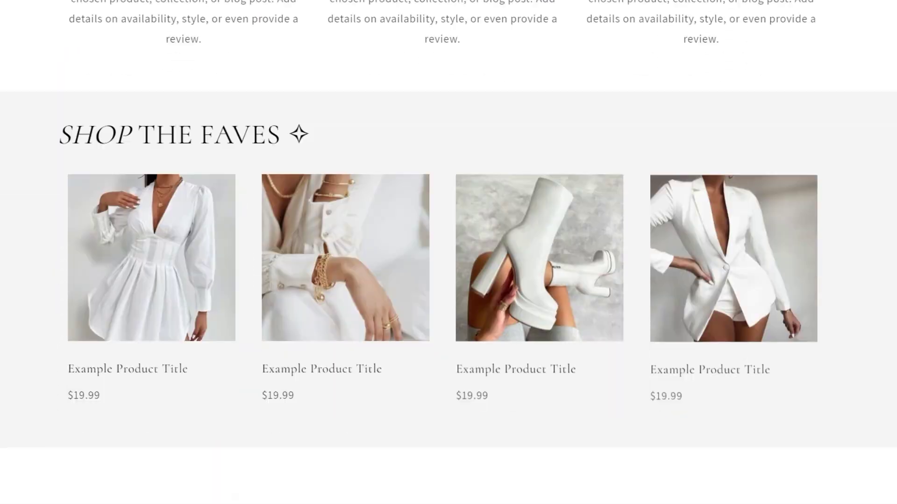
scroll(448, 253, "down", 12)
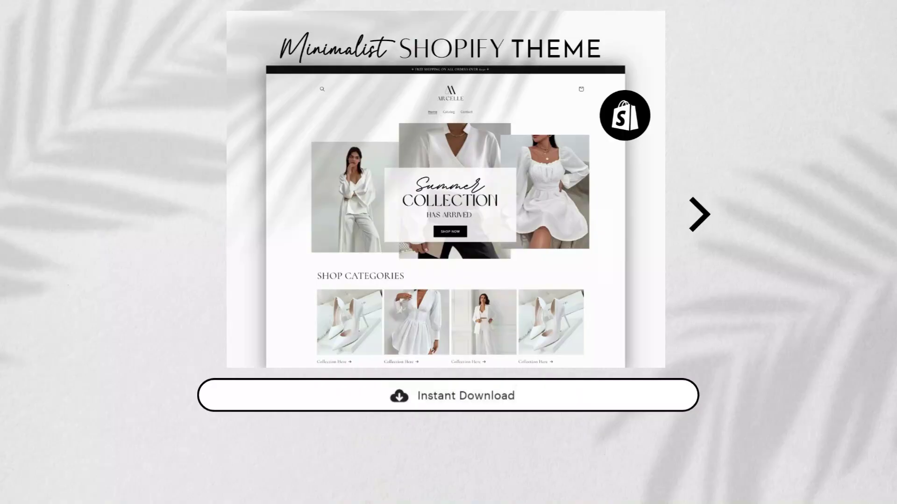